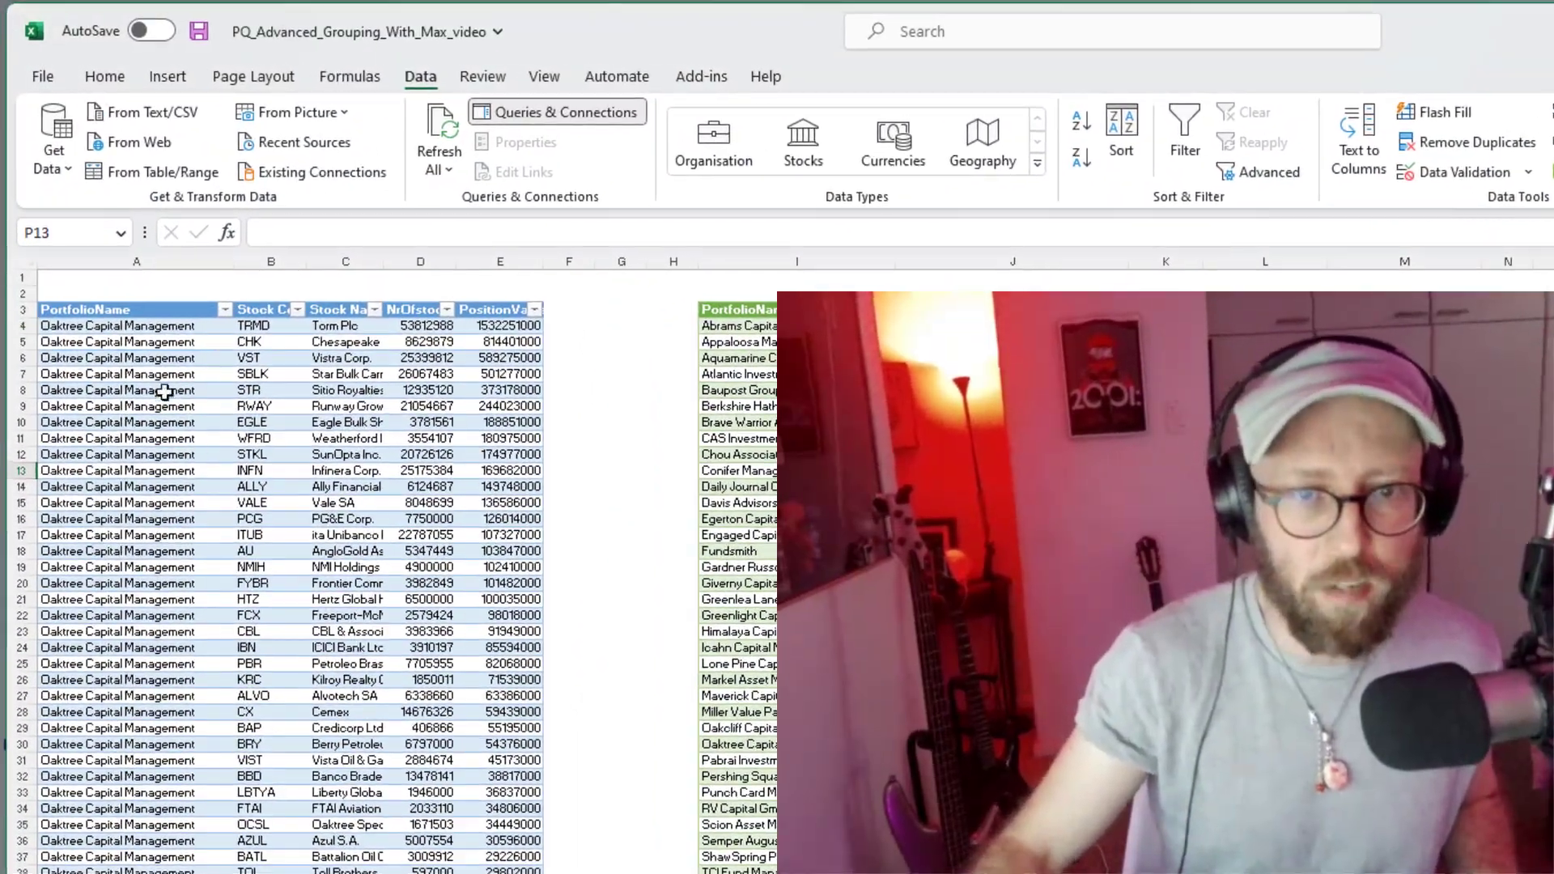
Examine the source stock table's portfolio names, stock codes, stock names, number of stocks and position values.
drag(158, 312, 162, 664)
drag(245, 326, 225, 846)
click(430, 429)
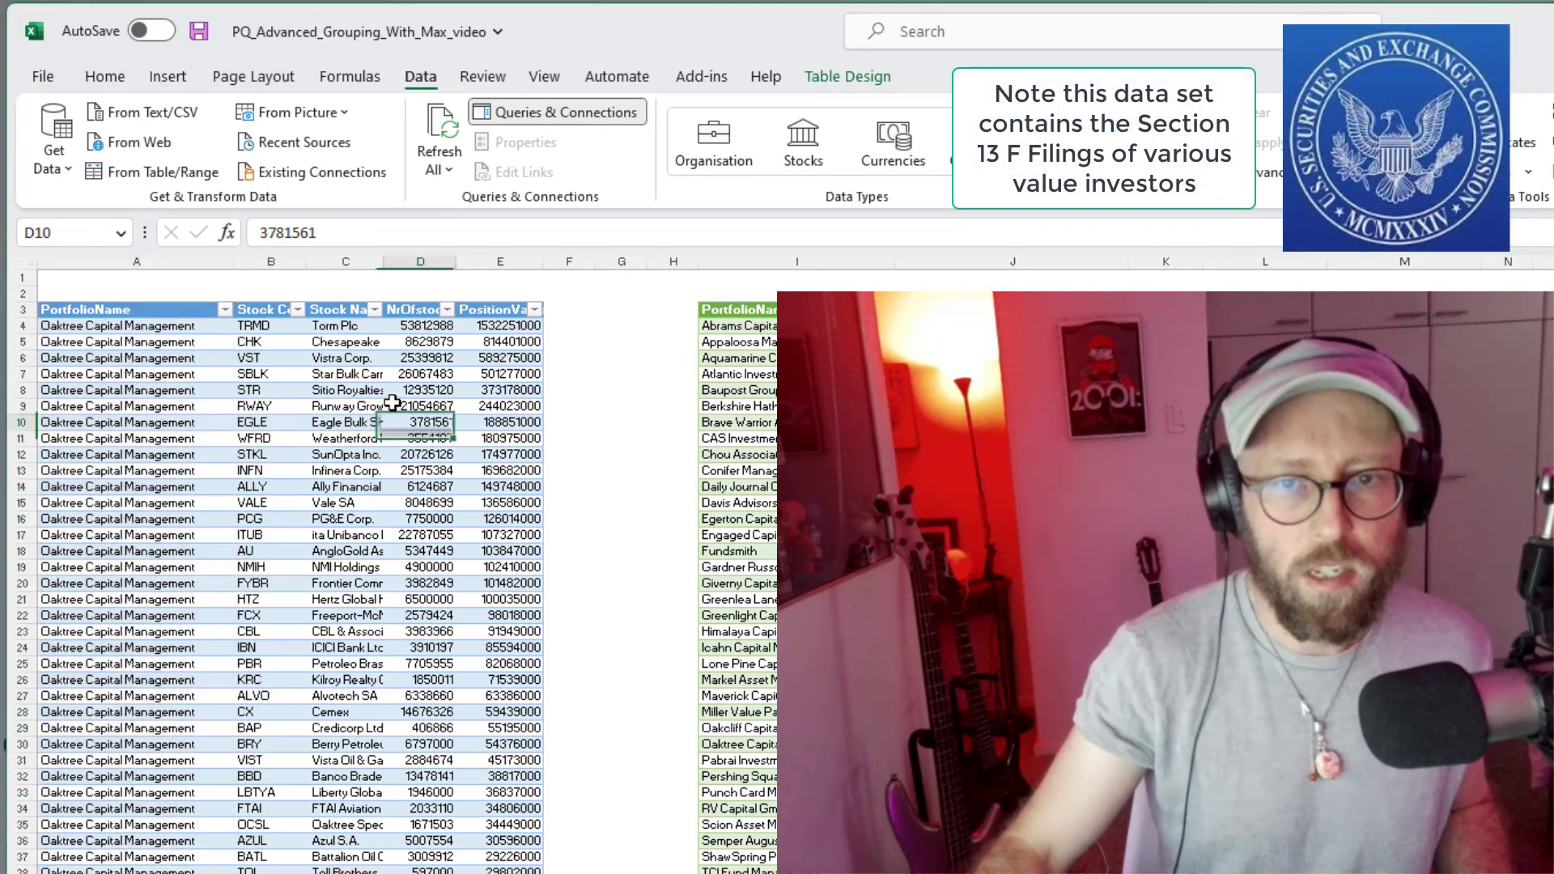
click(348, 297)
drag(421, 326, 421, 551)
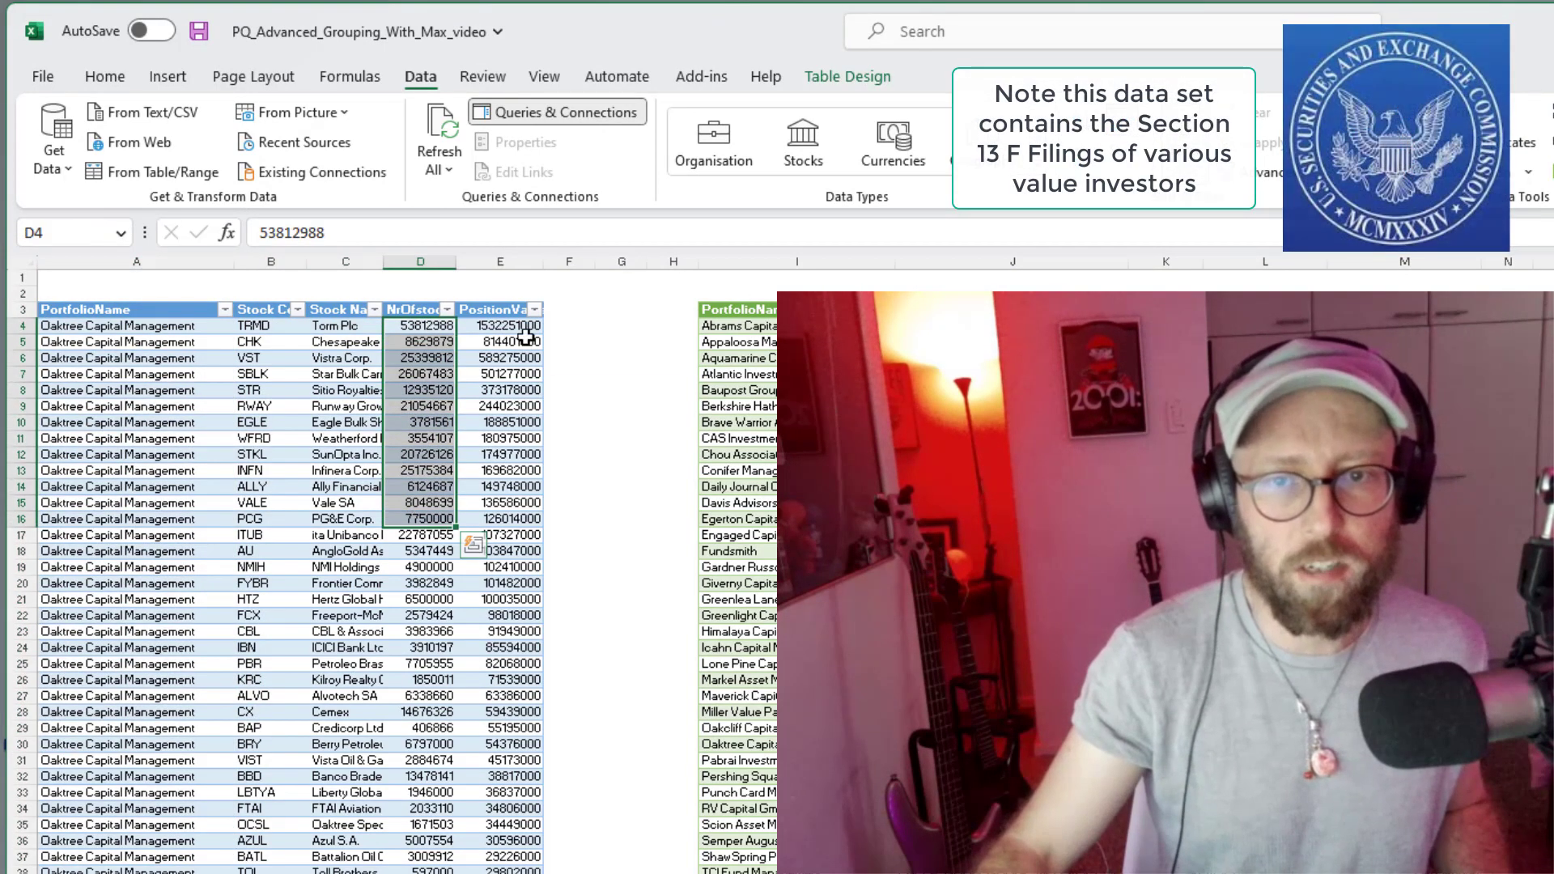
drag(500, 325, 500, 486)
click(202, 390)
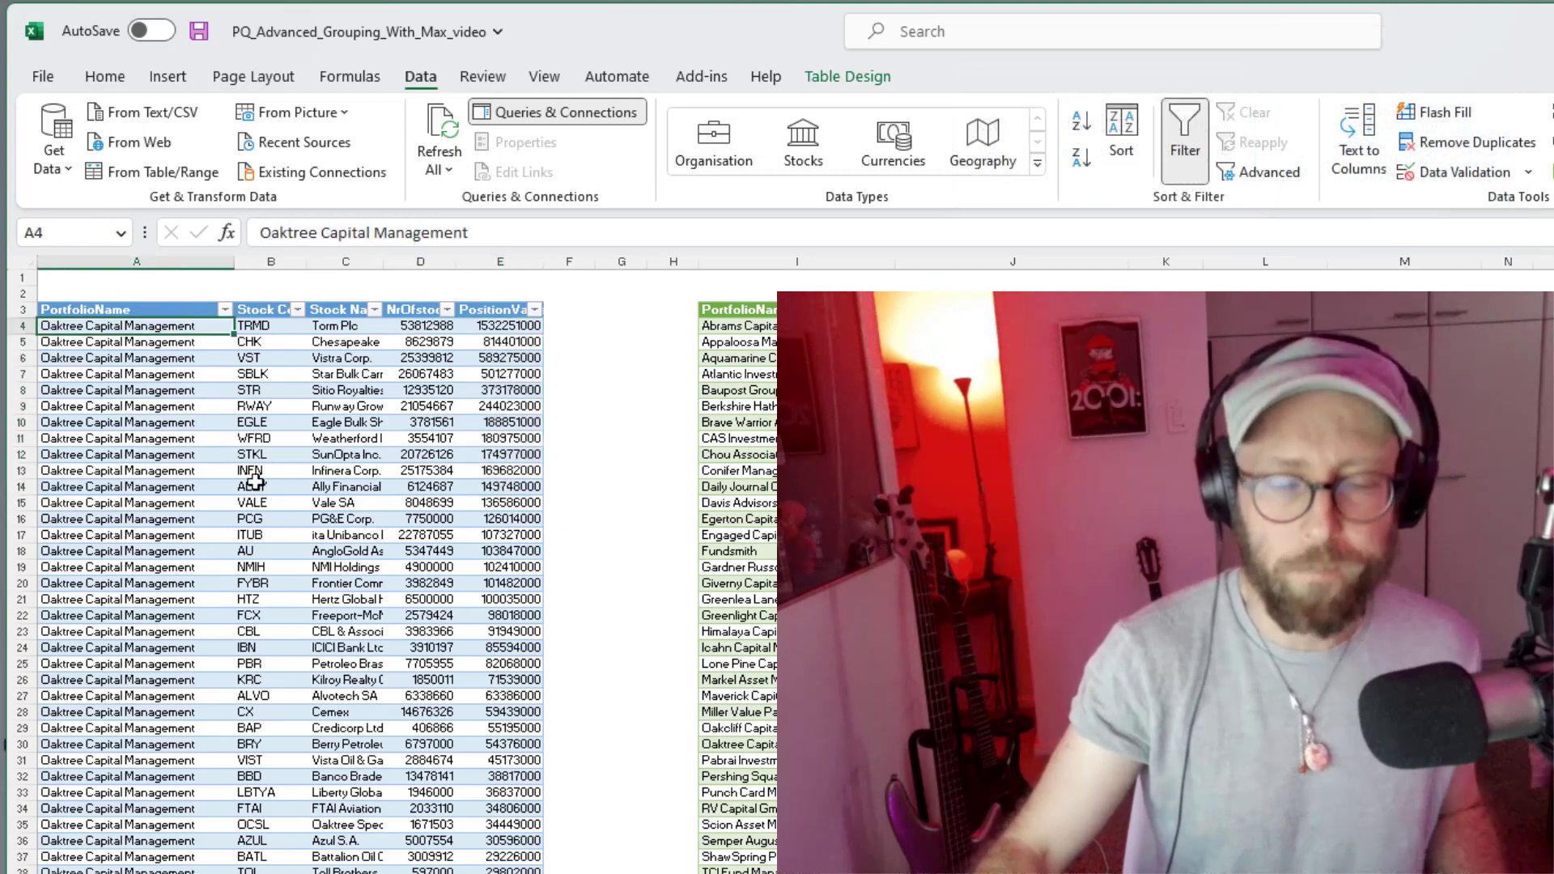
click(253, 503)
click(199, 390)
Examine the target summary table's portfolio names, combined stock codes, stock counts and biggest stock position columns.
click(736, 438)
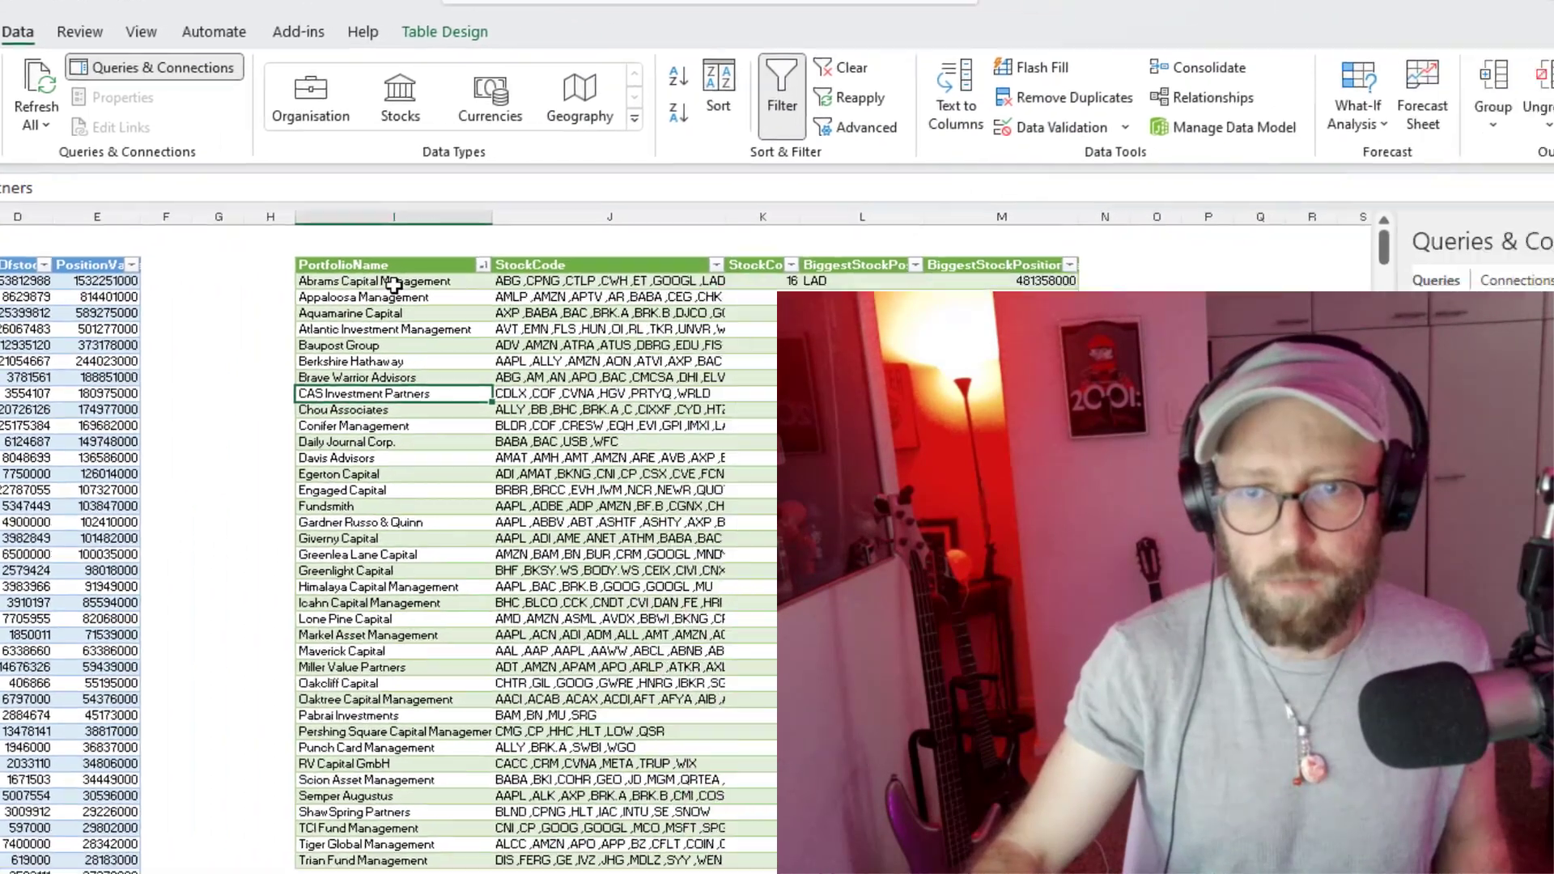
drag(242, 264, 216, 863)
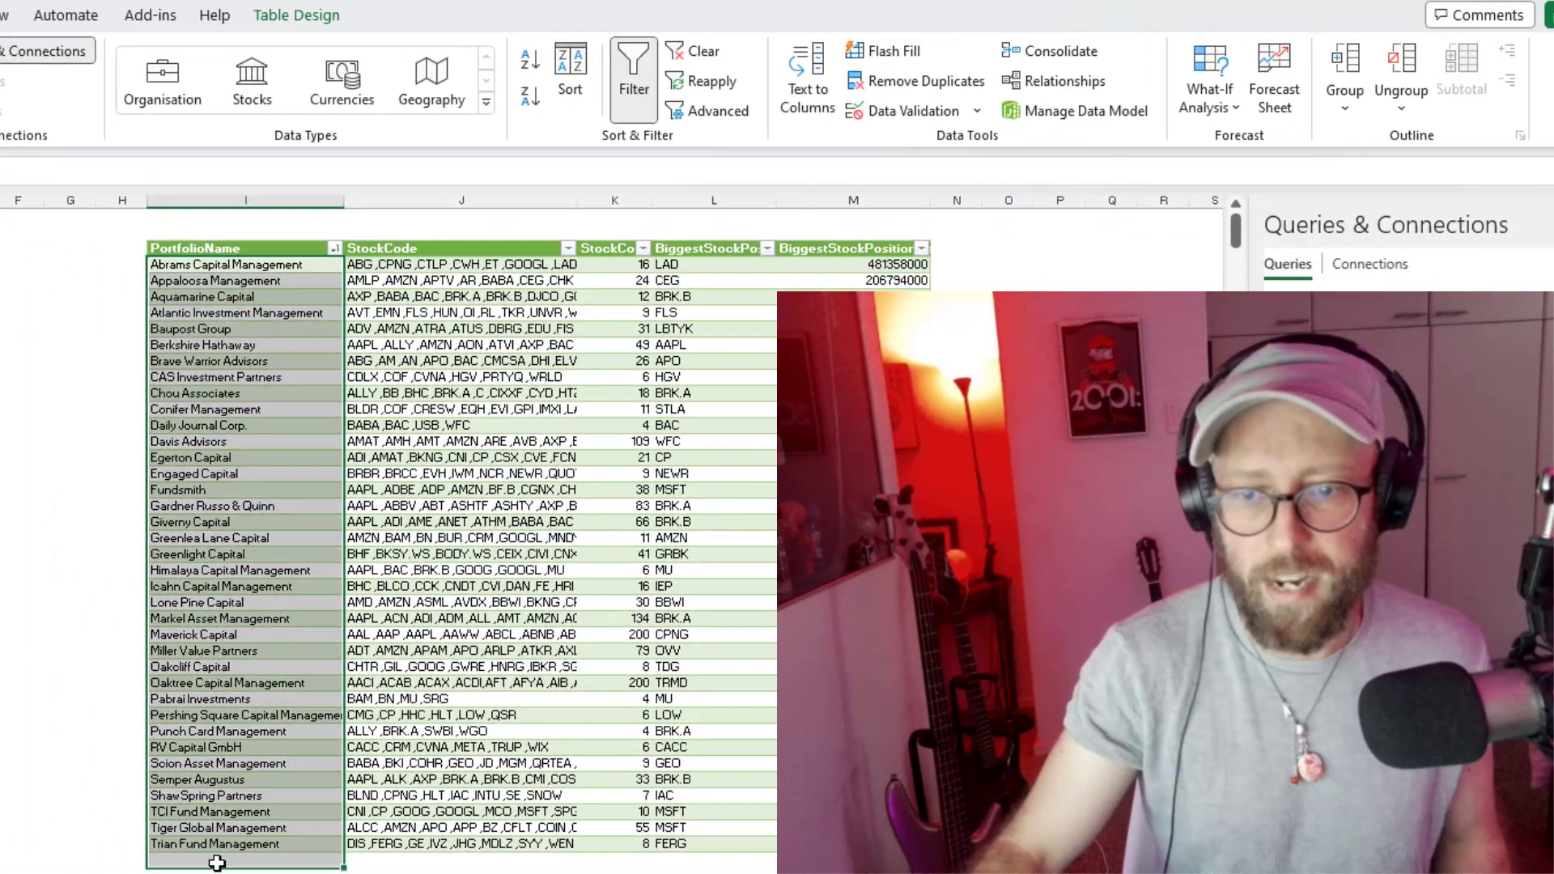
click(356, 537)
click(369, 269)
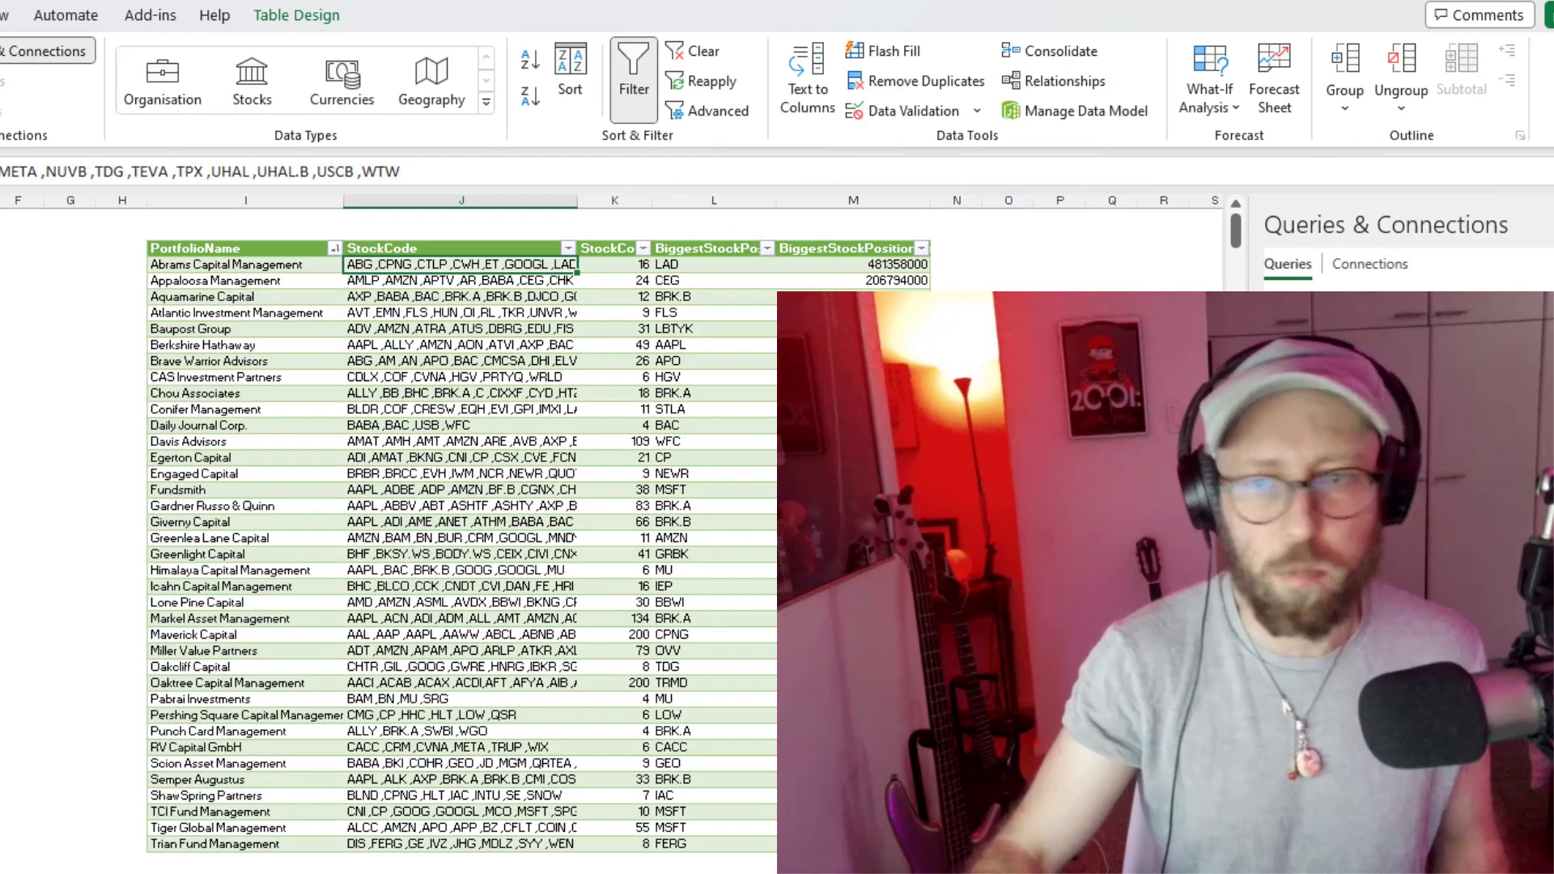
click(648, 361)
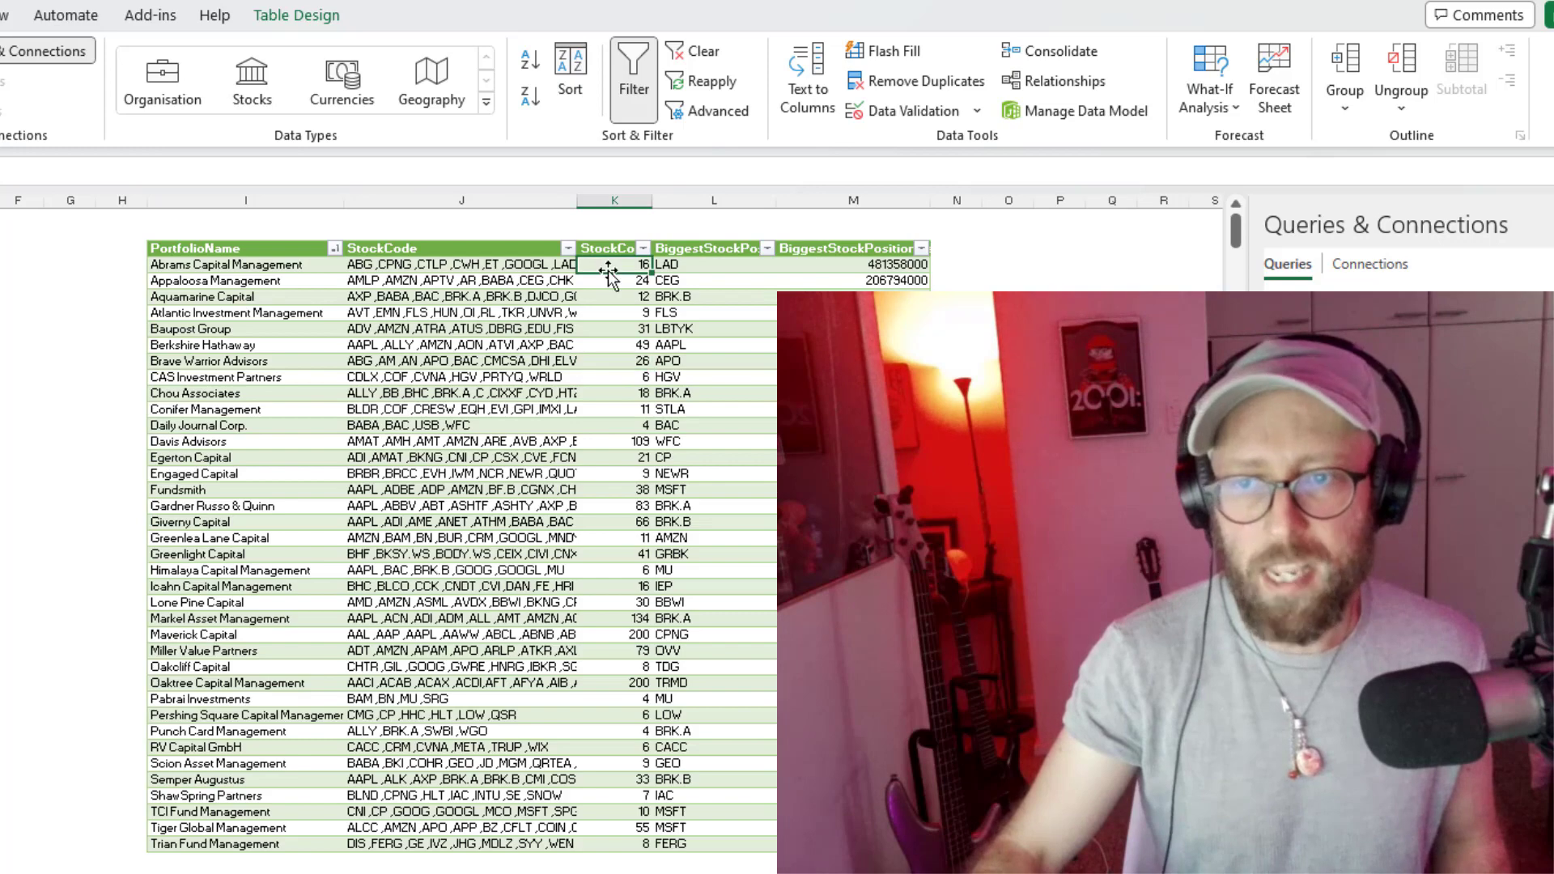
click(407, 266)
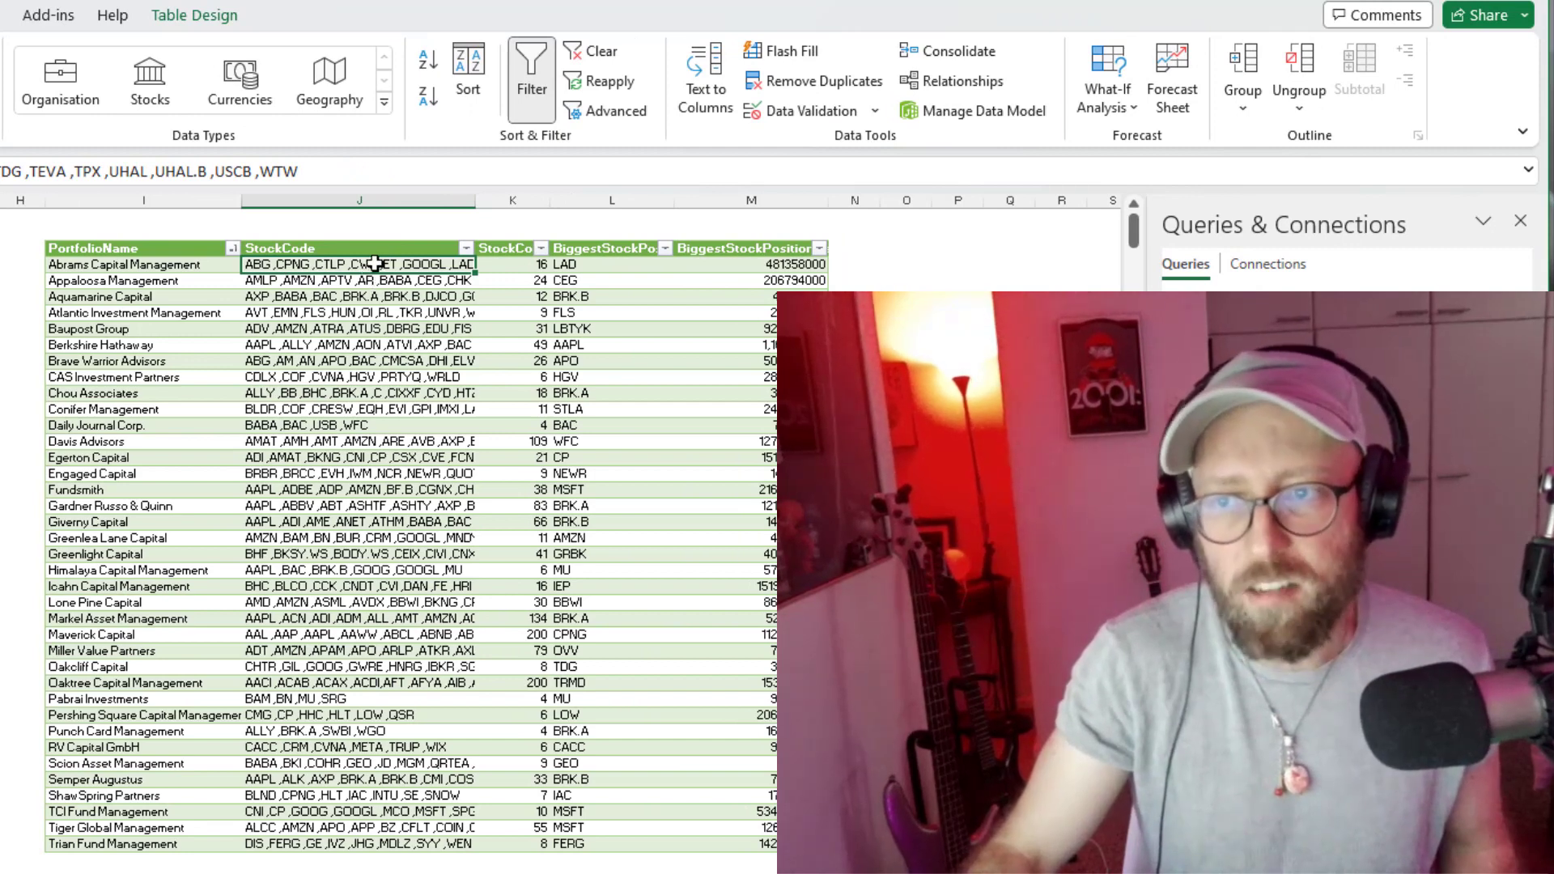
click(597, 264)
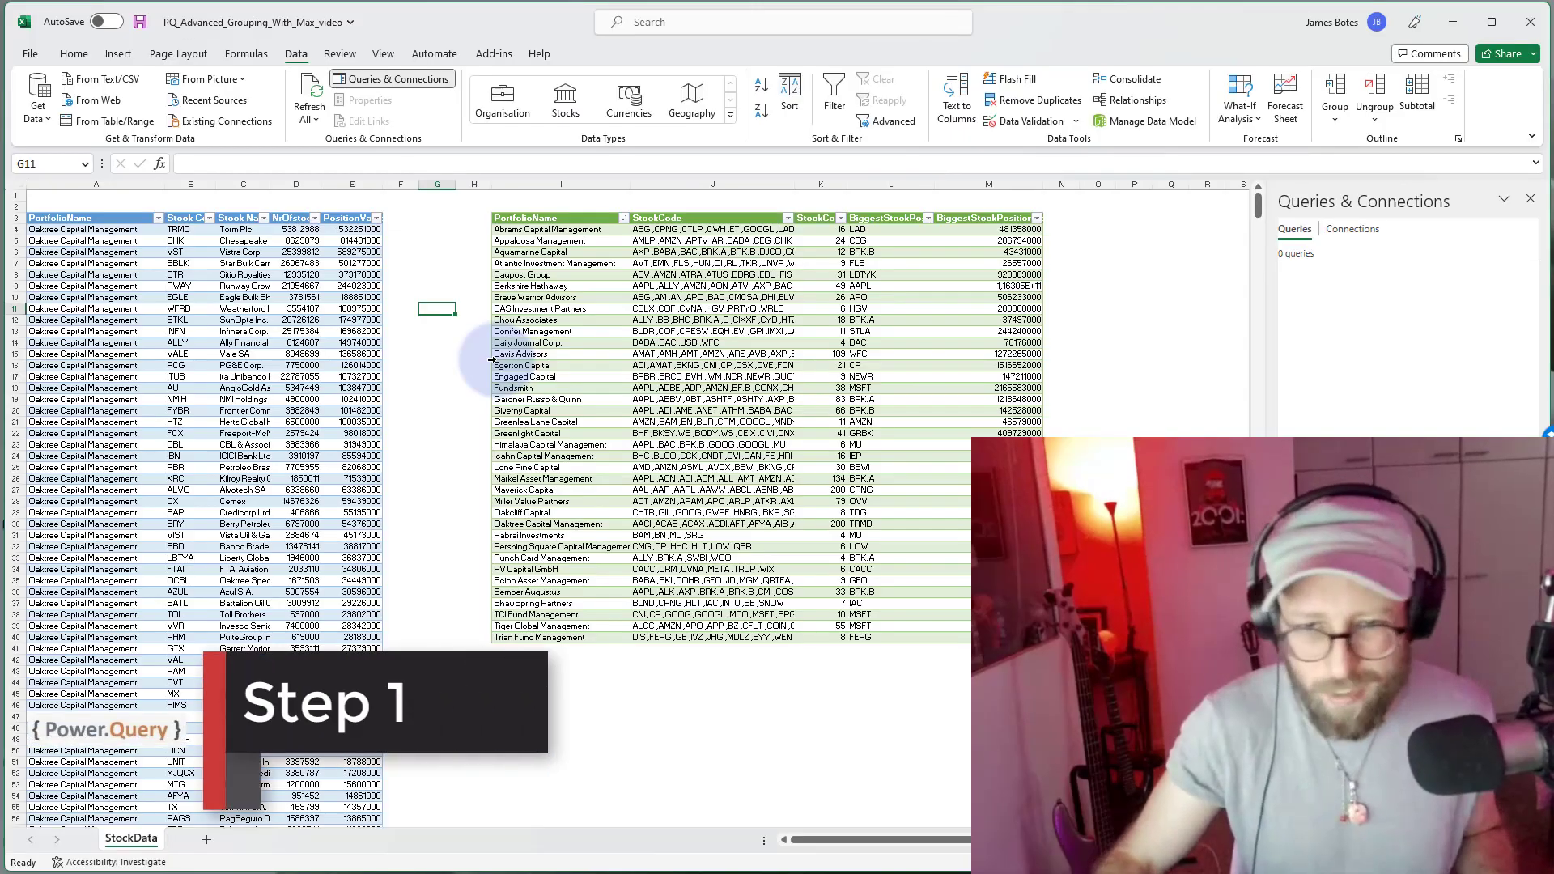
Load the source stock table into Power Query and remove the automatic type-change step, keeping only Source.
click(233, 297)
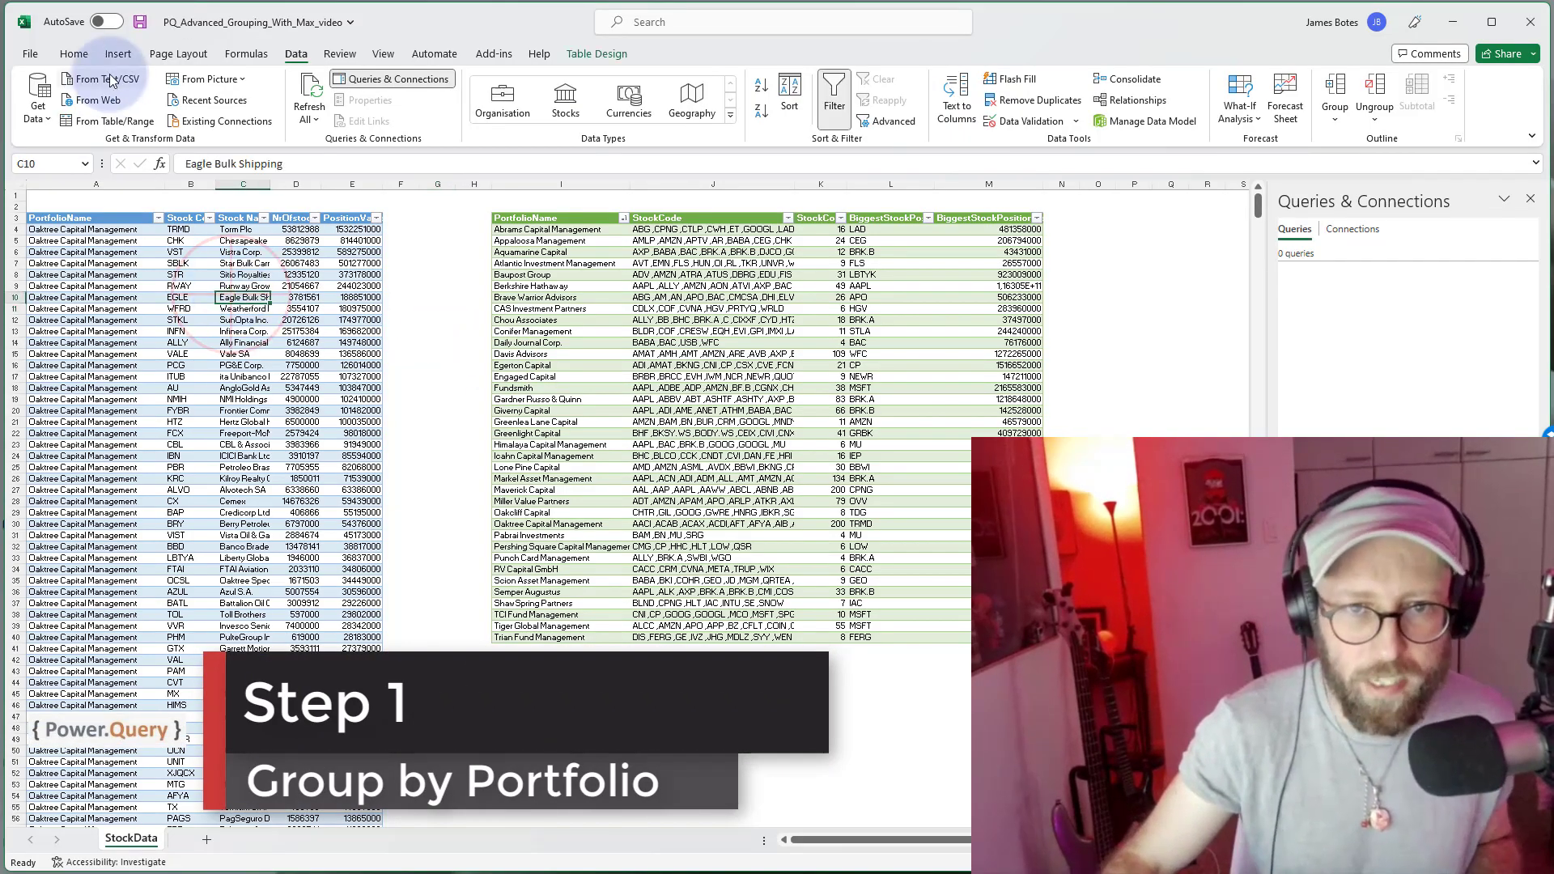
click(114, 121)
click(1354, 302)
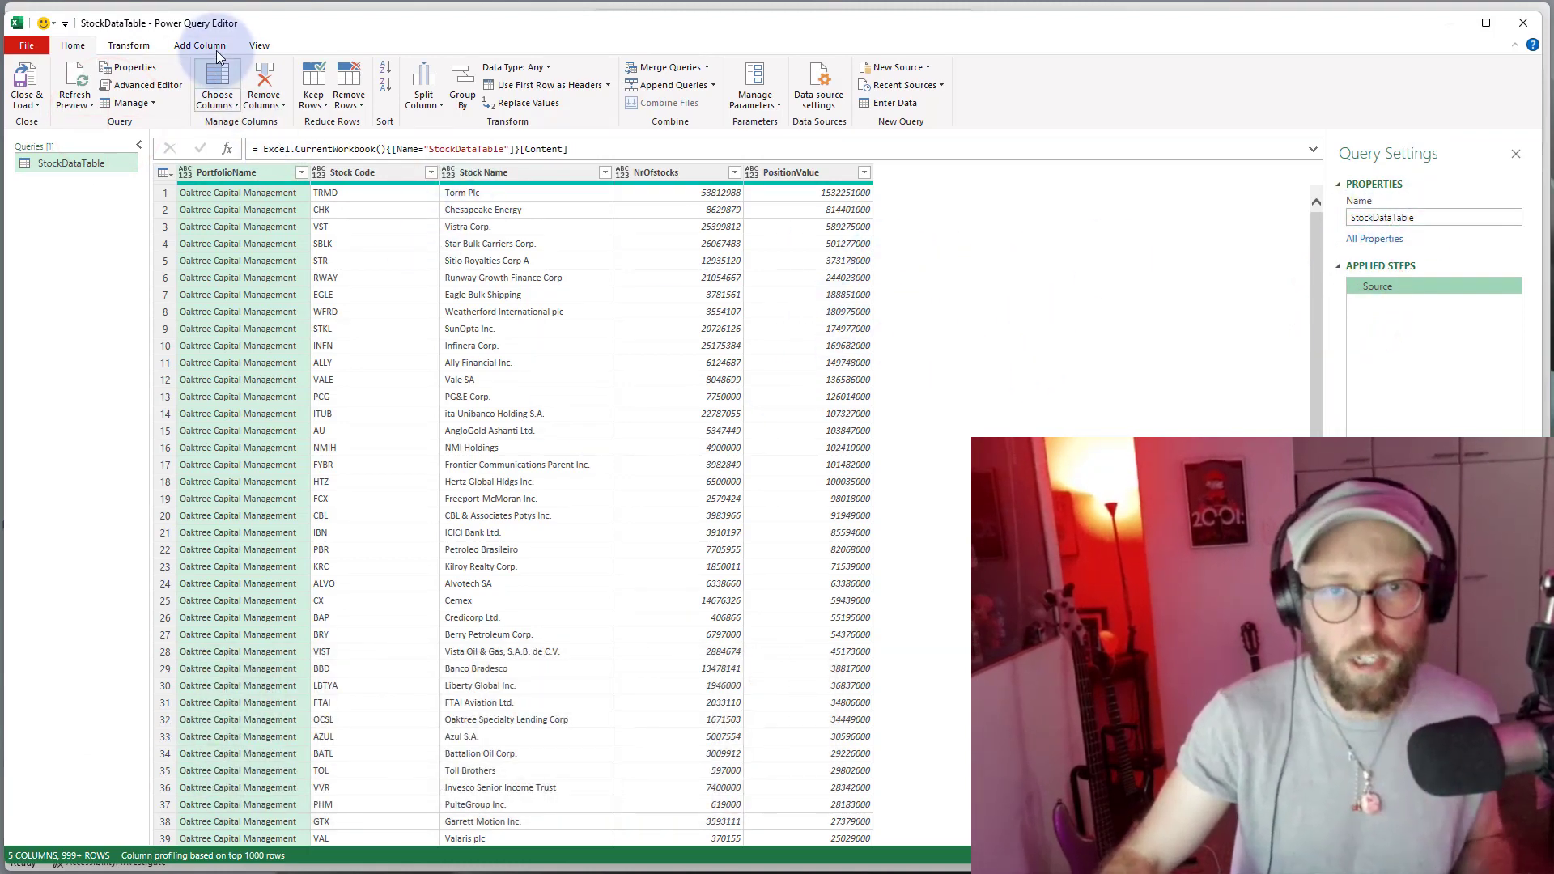
Group the rows by PortfolioName with the All Rows operation into a new column named StockCode.
click(128, 47)
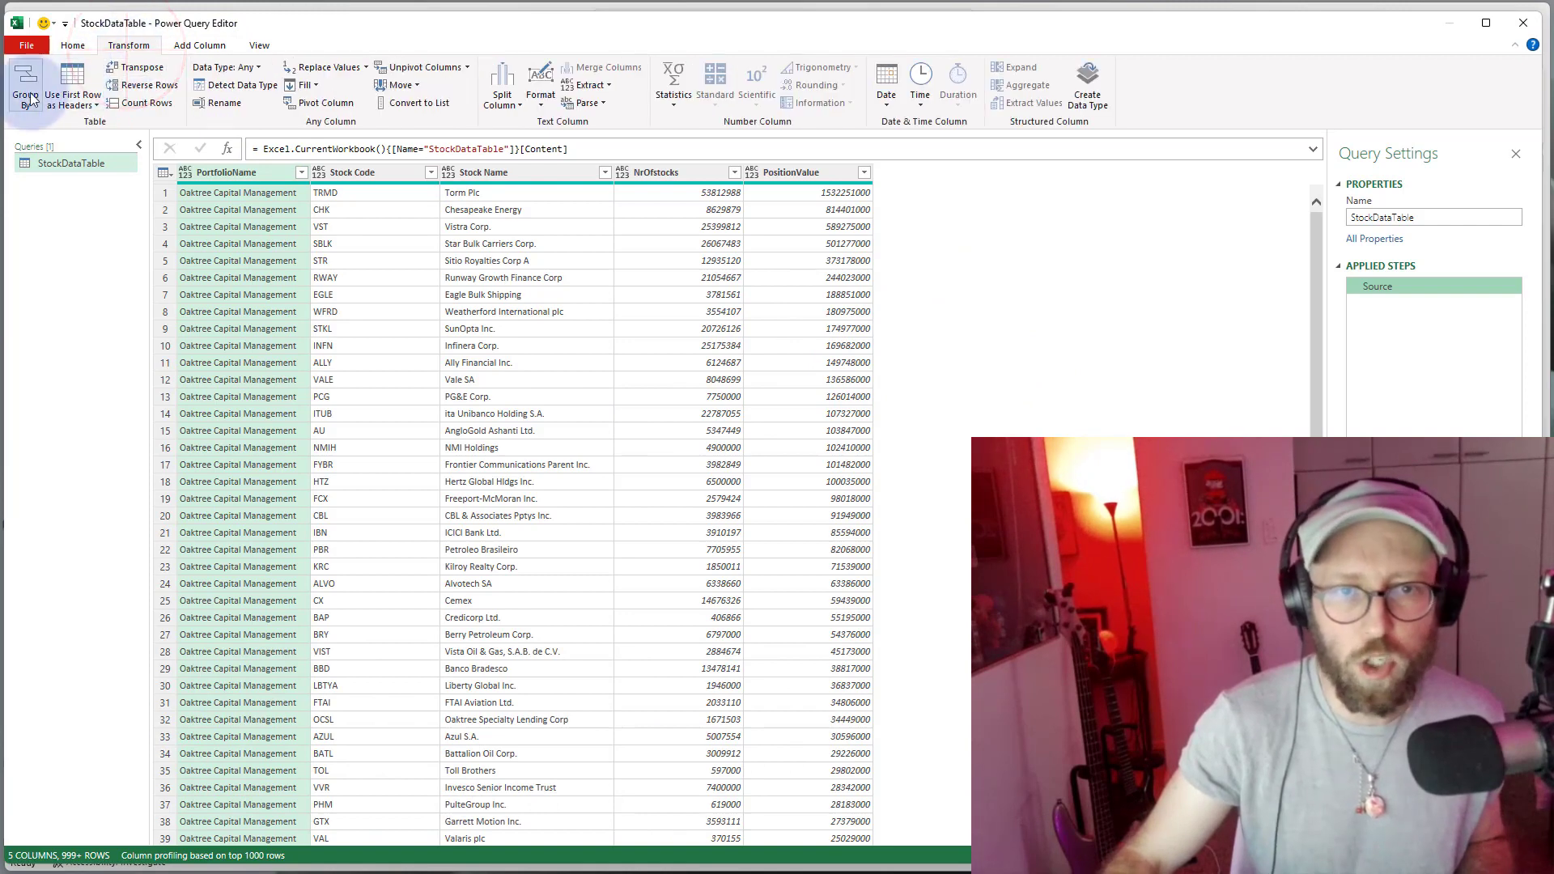
click(27, 89)
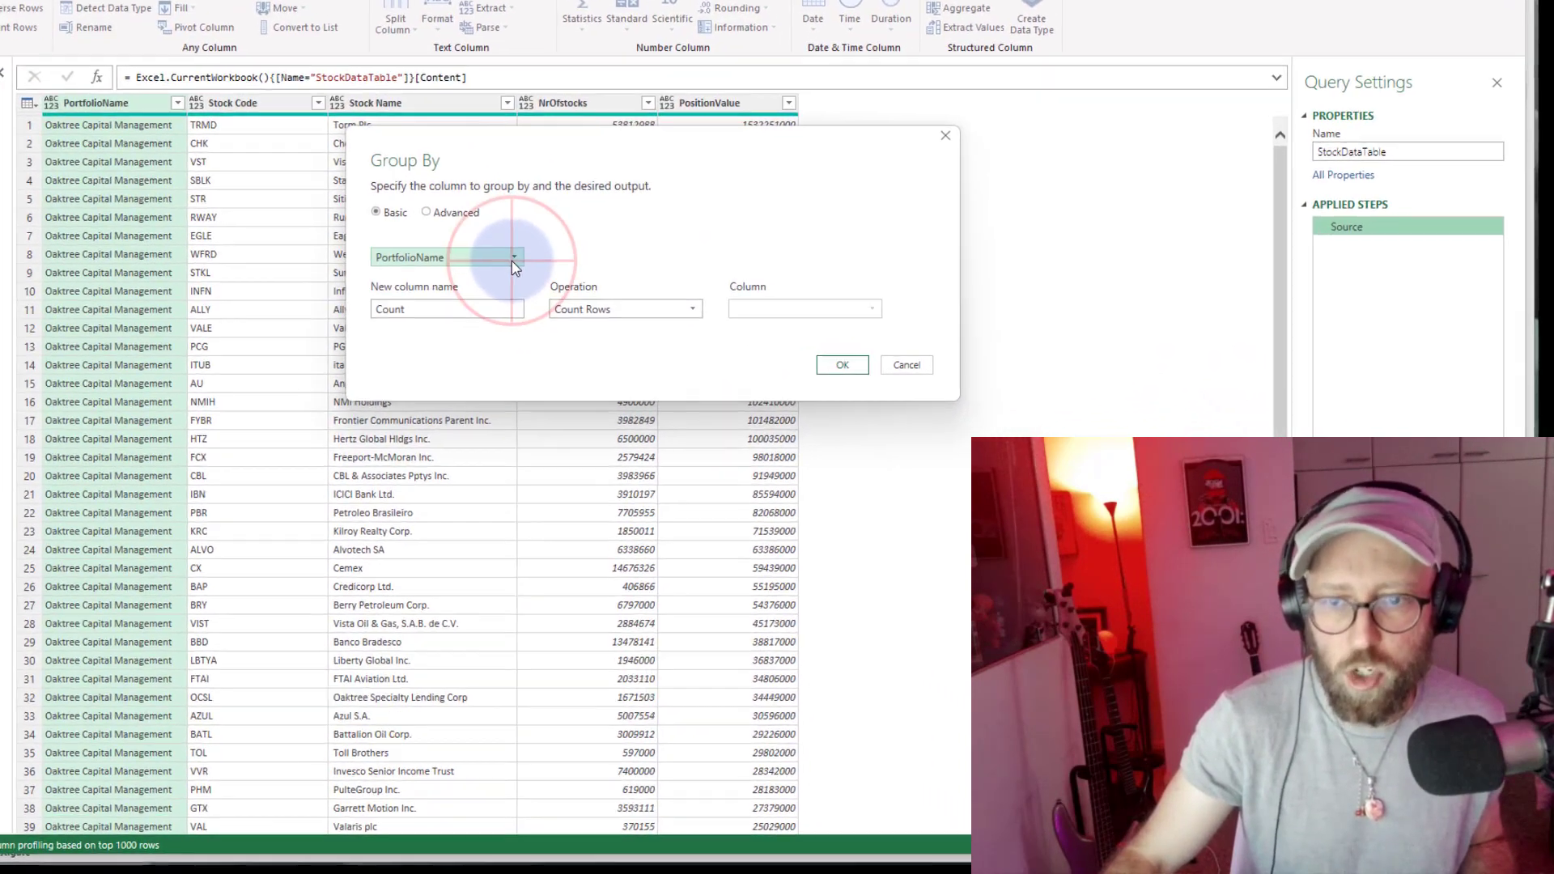
click(609, 315)
click(532, 340)
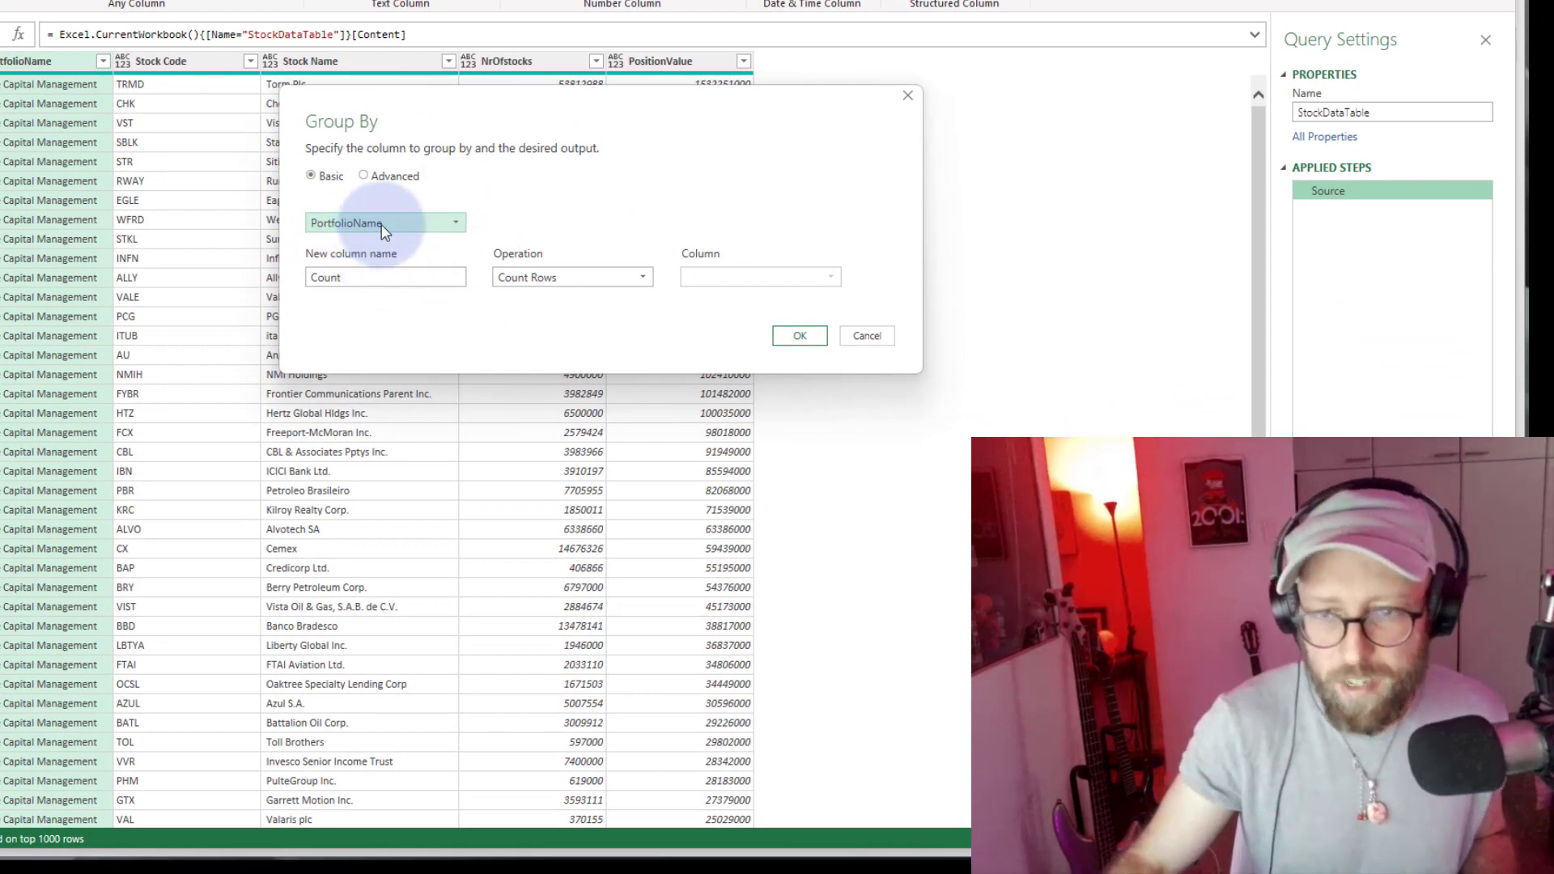
click(550, 278)
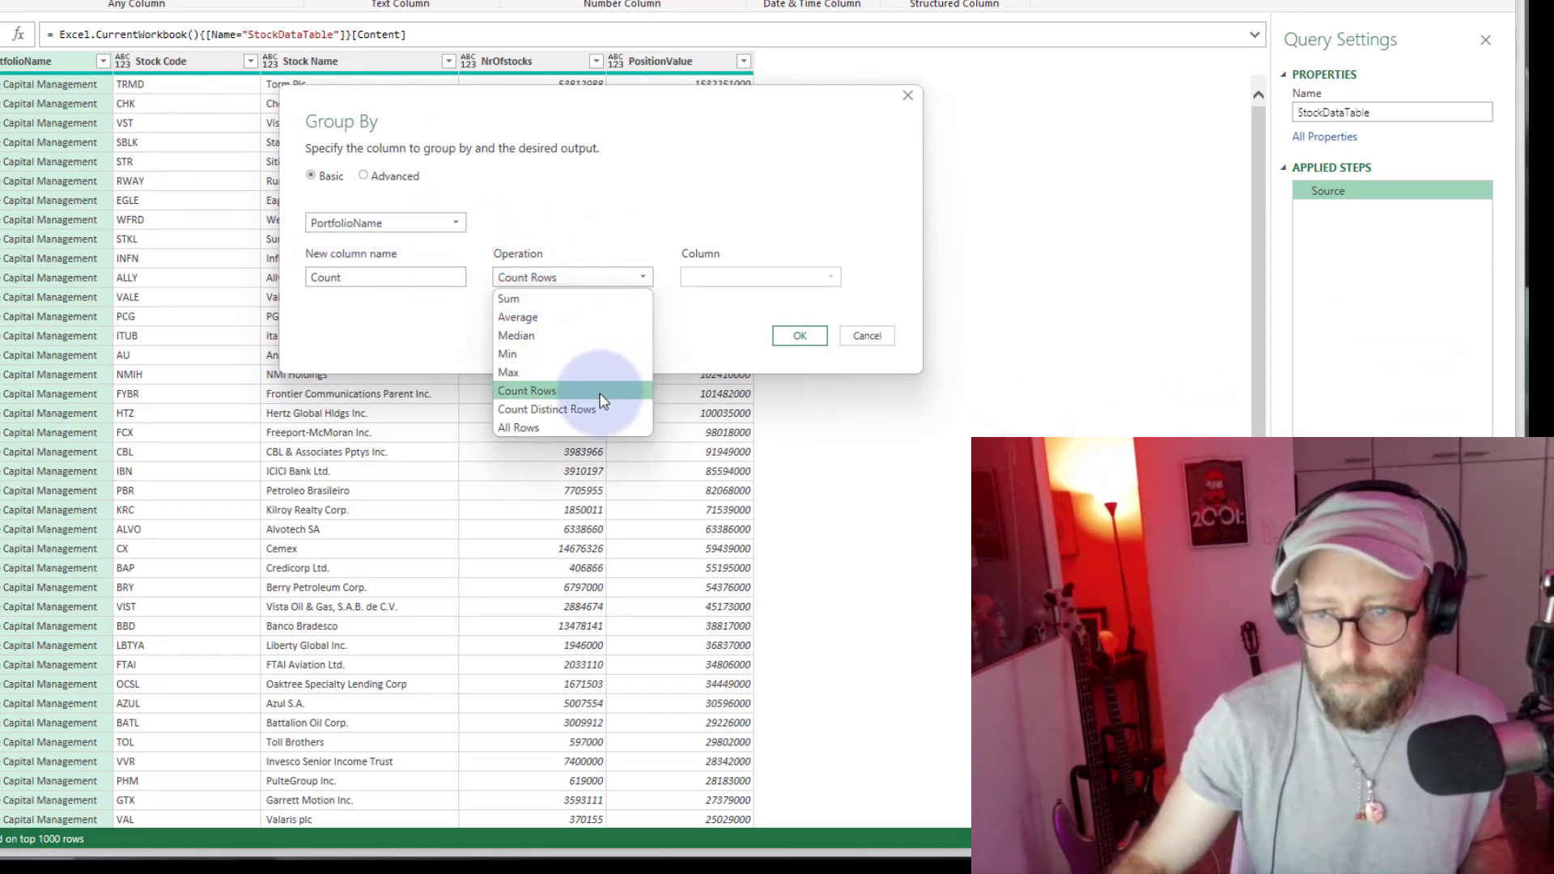
click(579, 199)
click(570, 278)
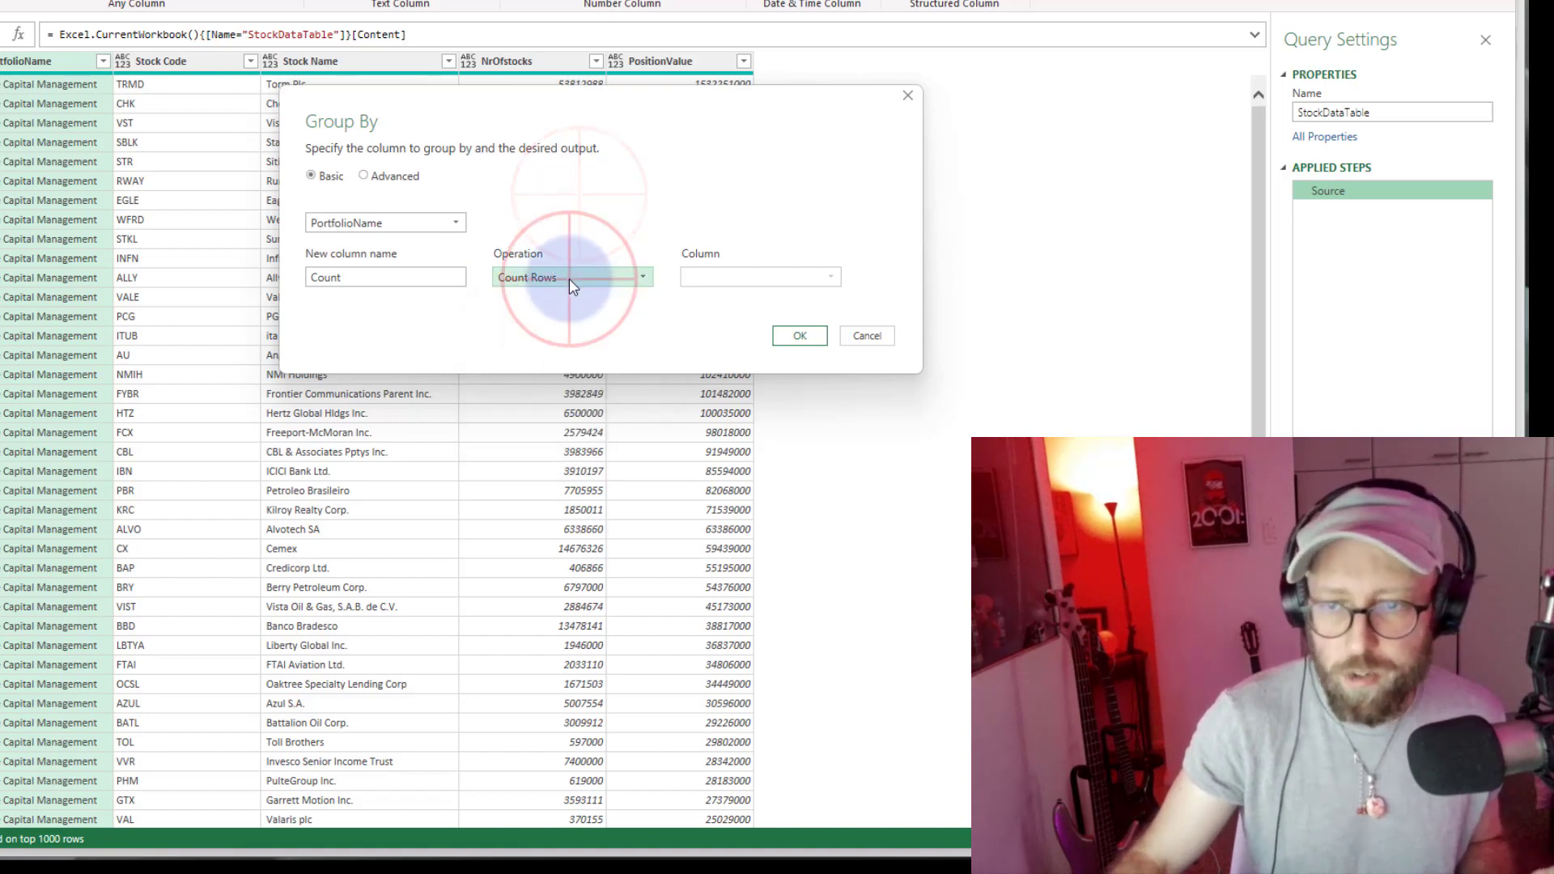
click(538, 429)
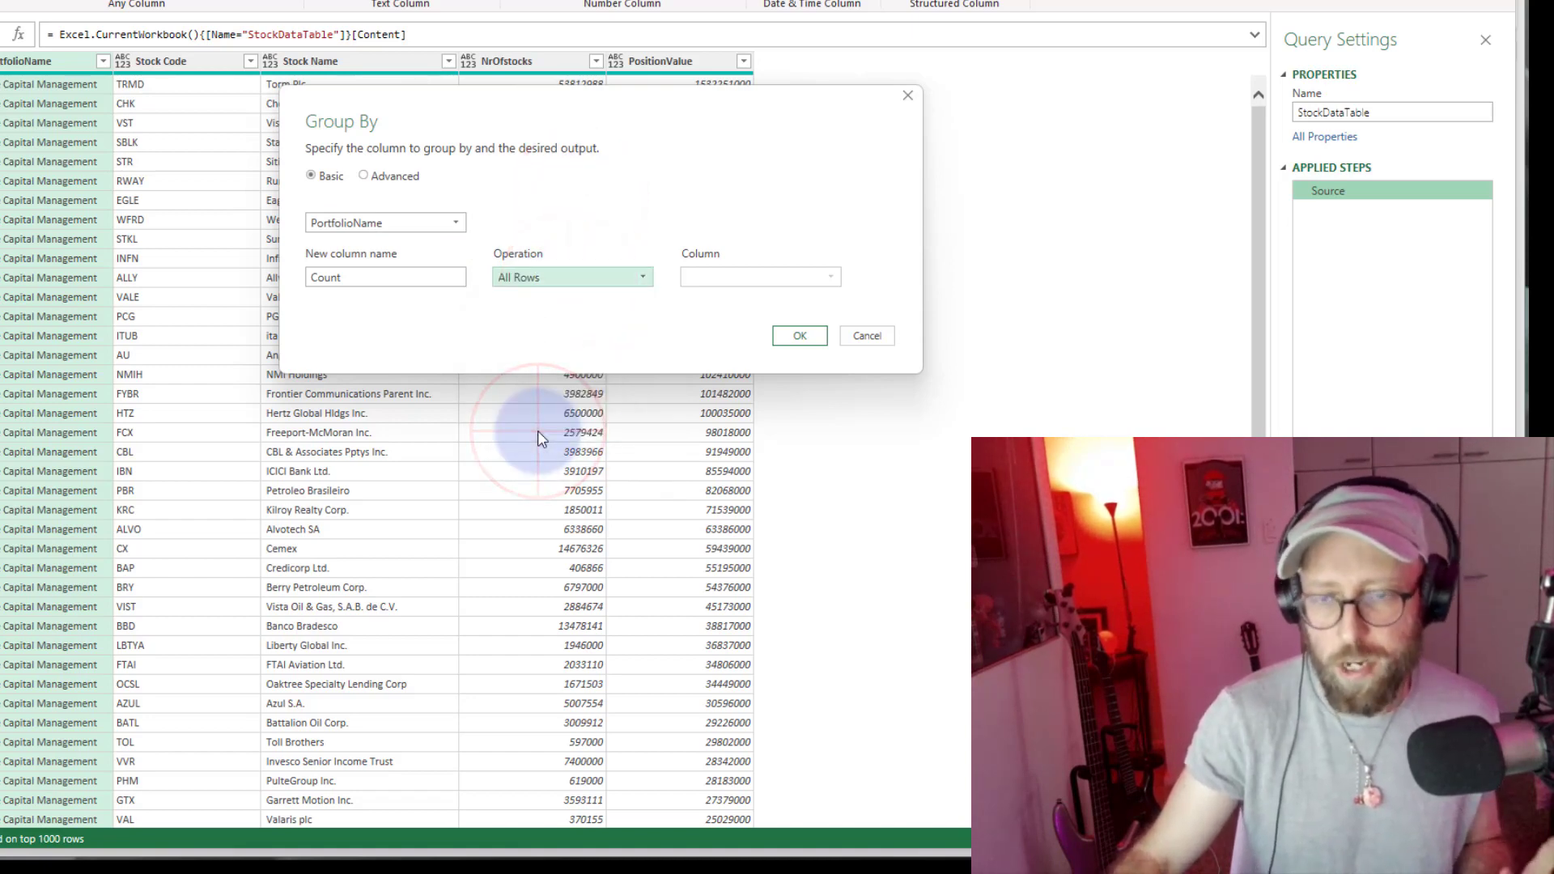
double_click(348, 279)
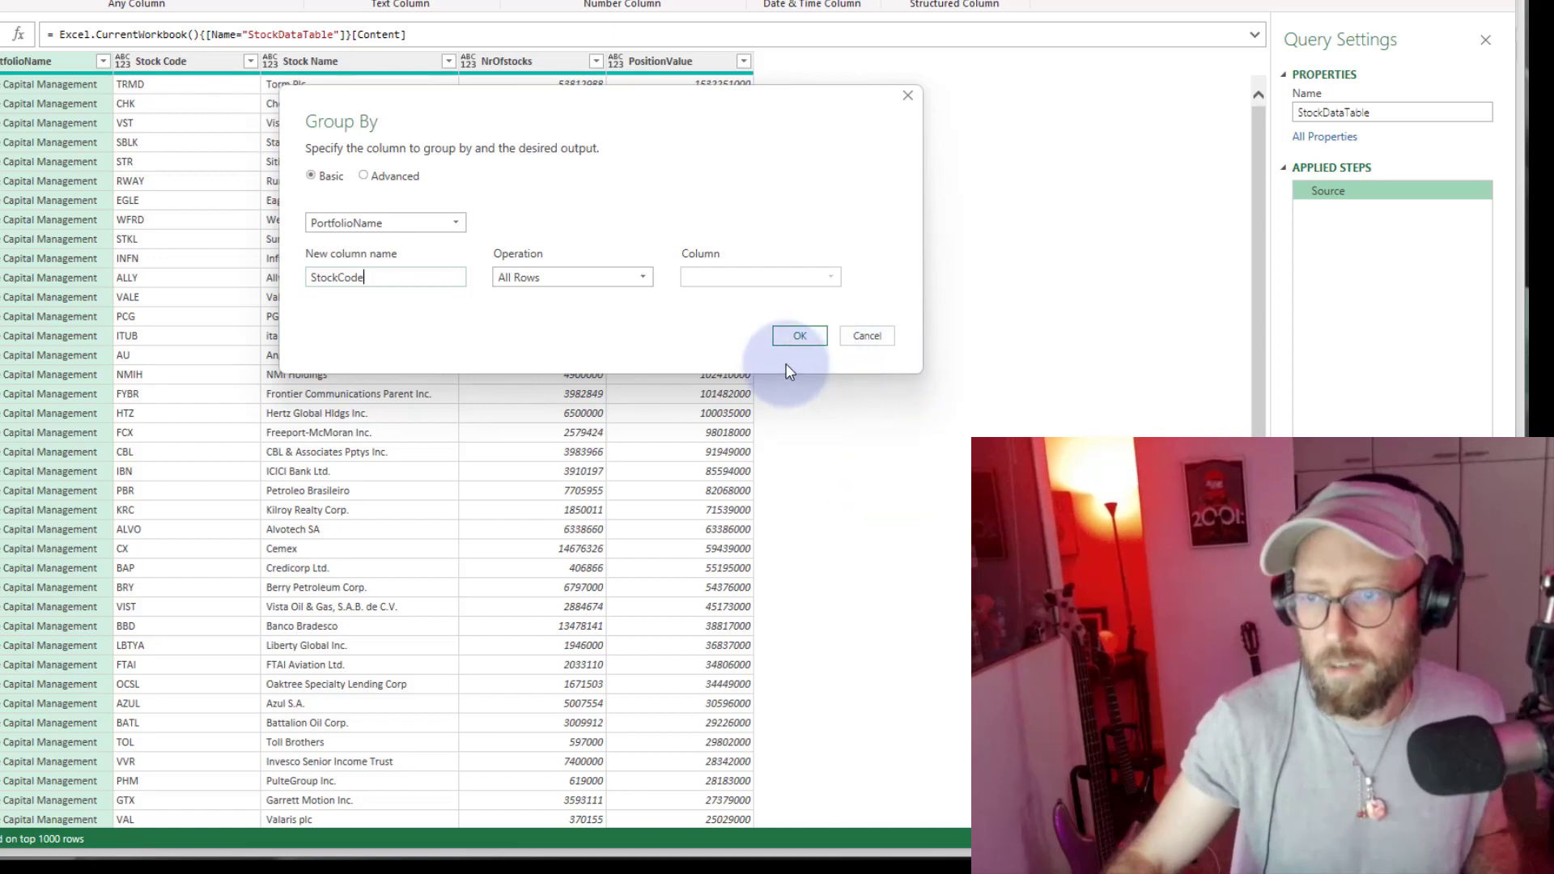
click(797, 337)
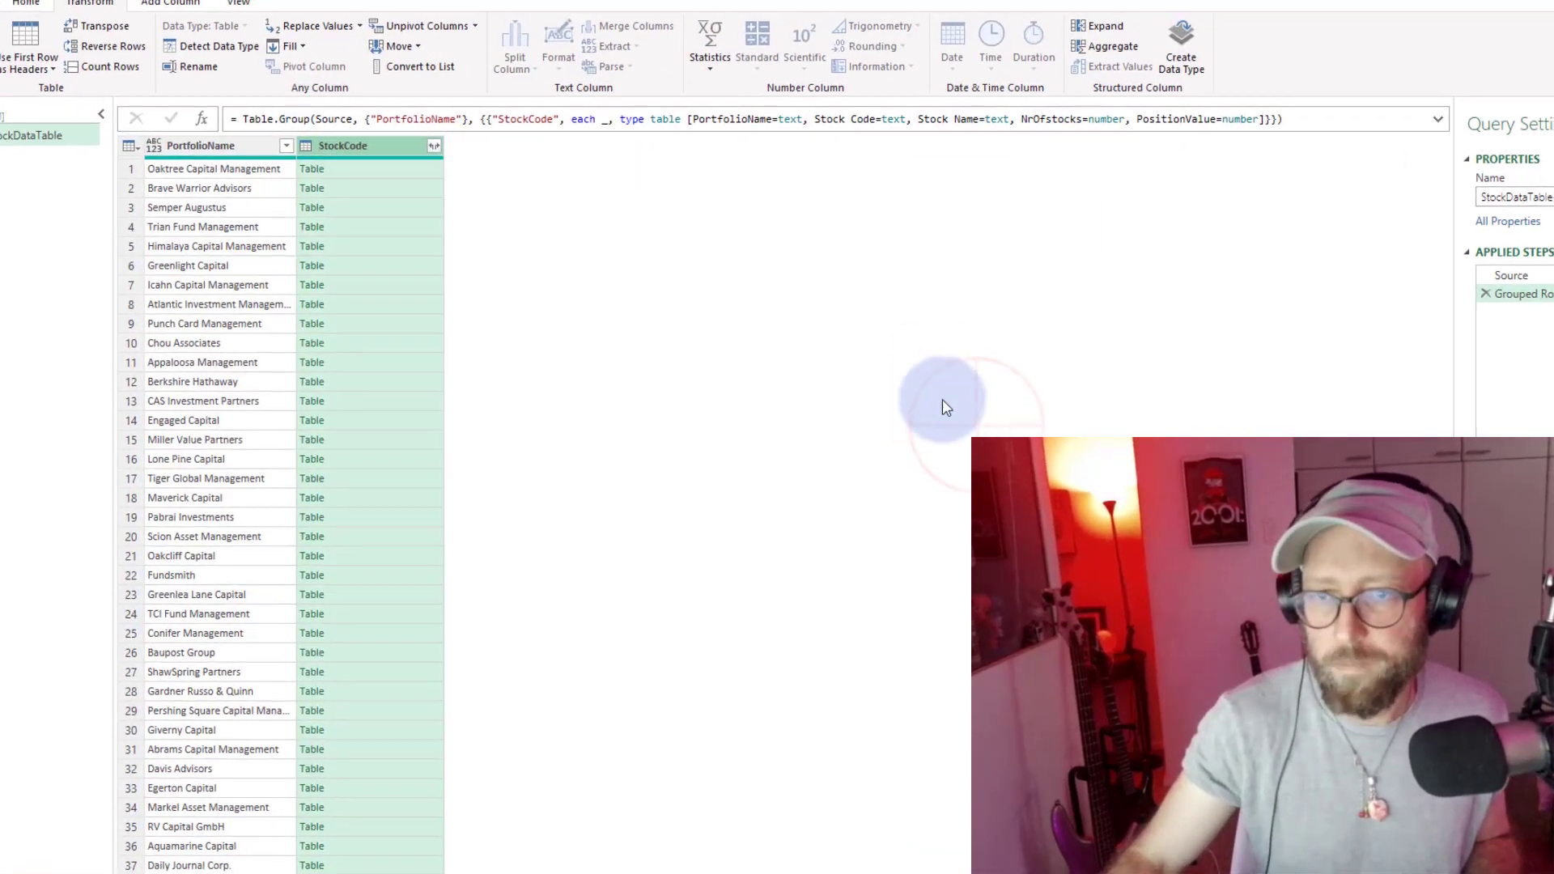
Enlarge the preview pane and examine the nested tables in the StockCode column for several portfolios.
click(608, 285)
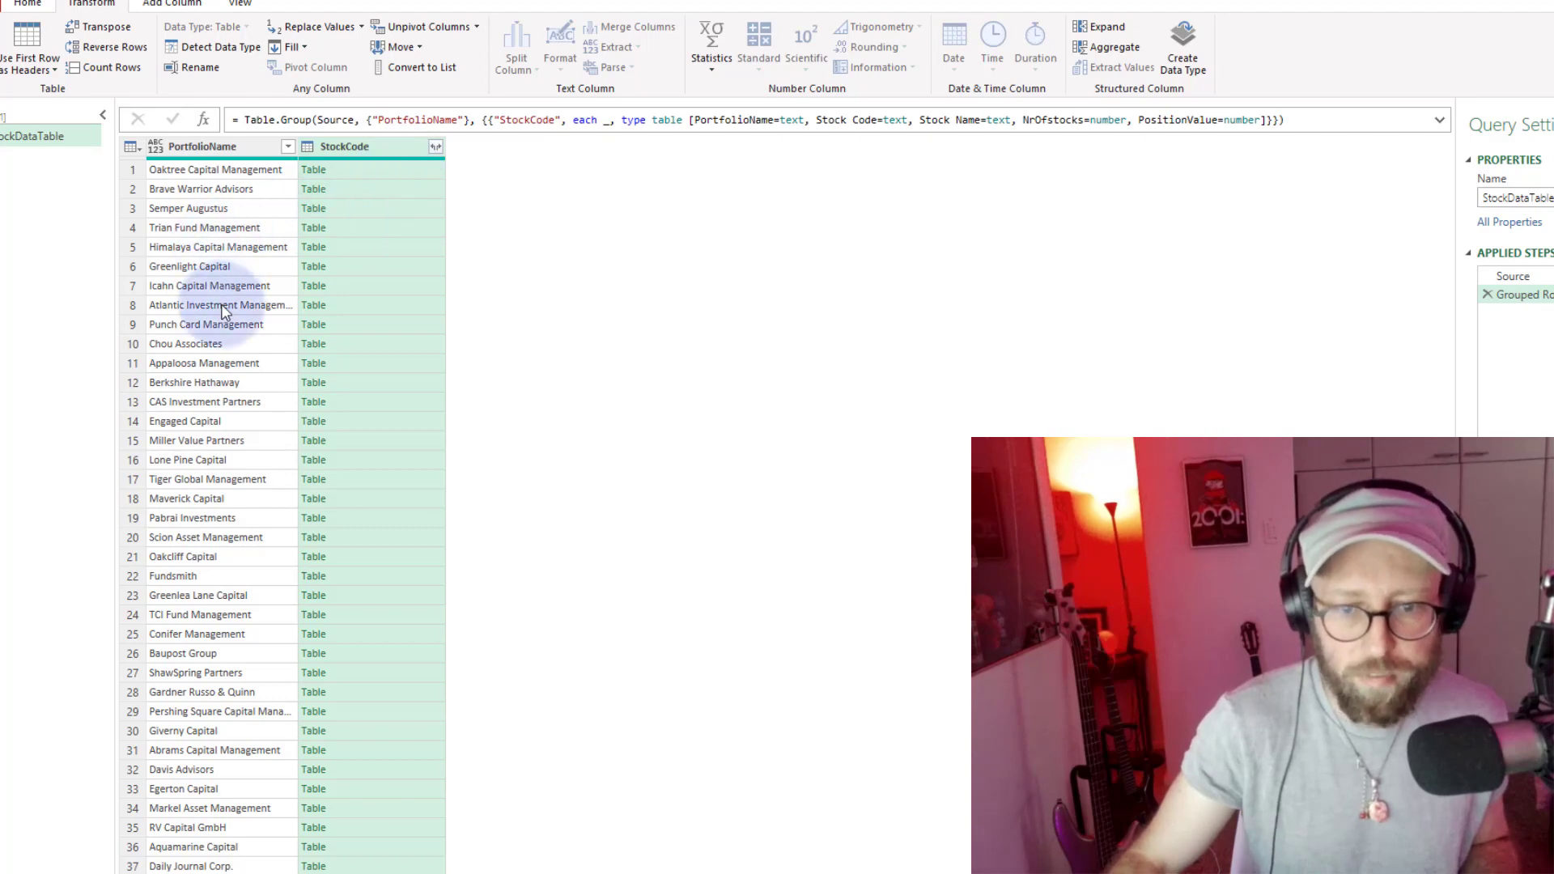
click(405, 171)
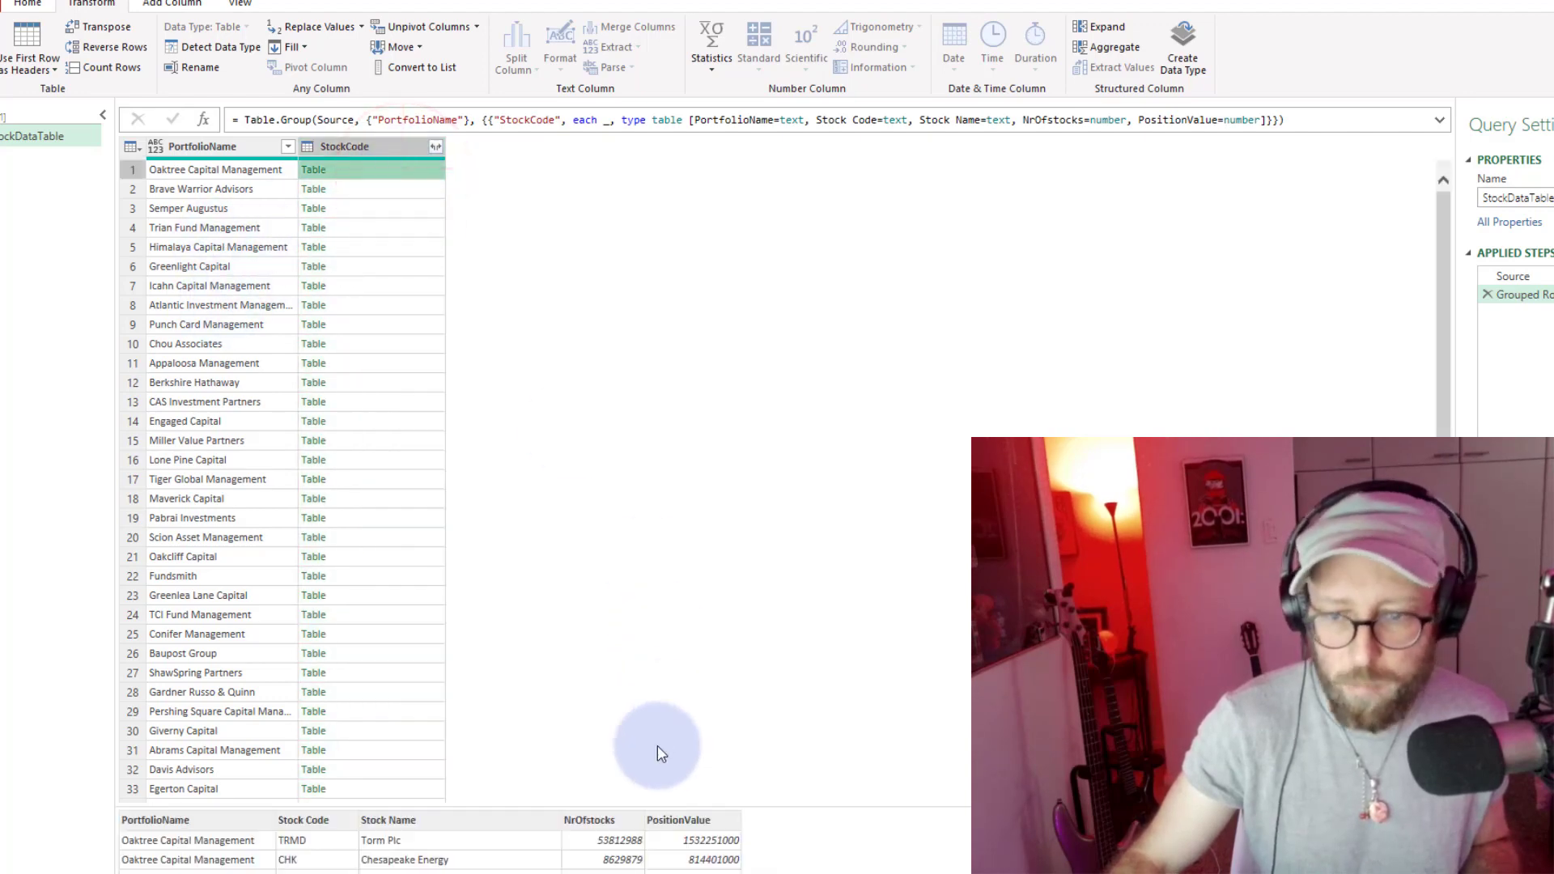
mouse_move(668, 803)
mouse_down()
mouse_move(645, 503)
mouse_move(379, 262)
mouse_up()
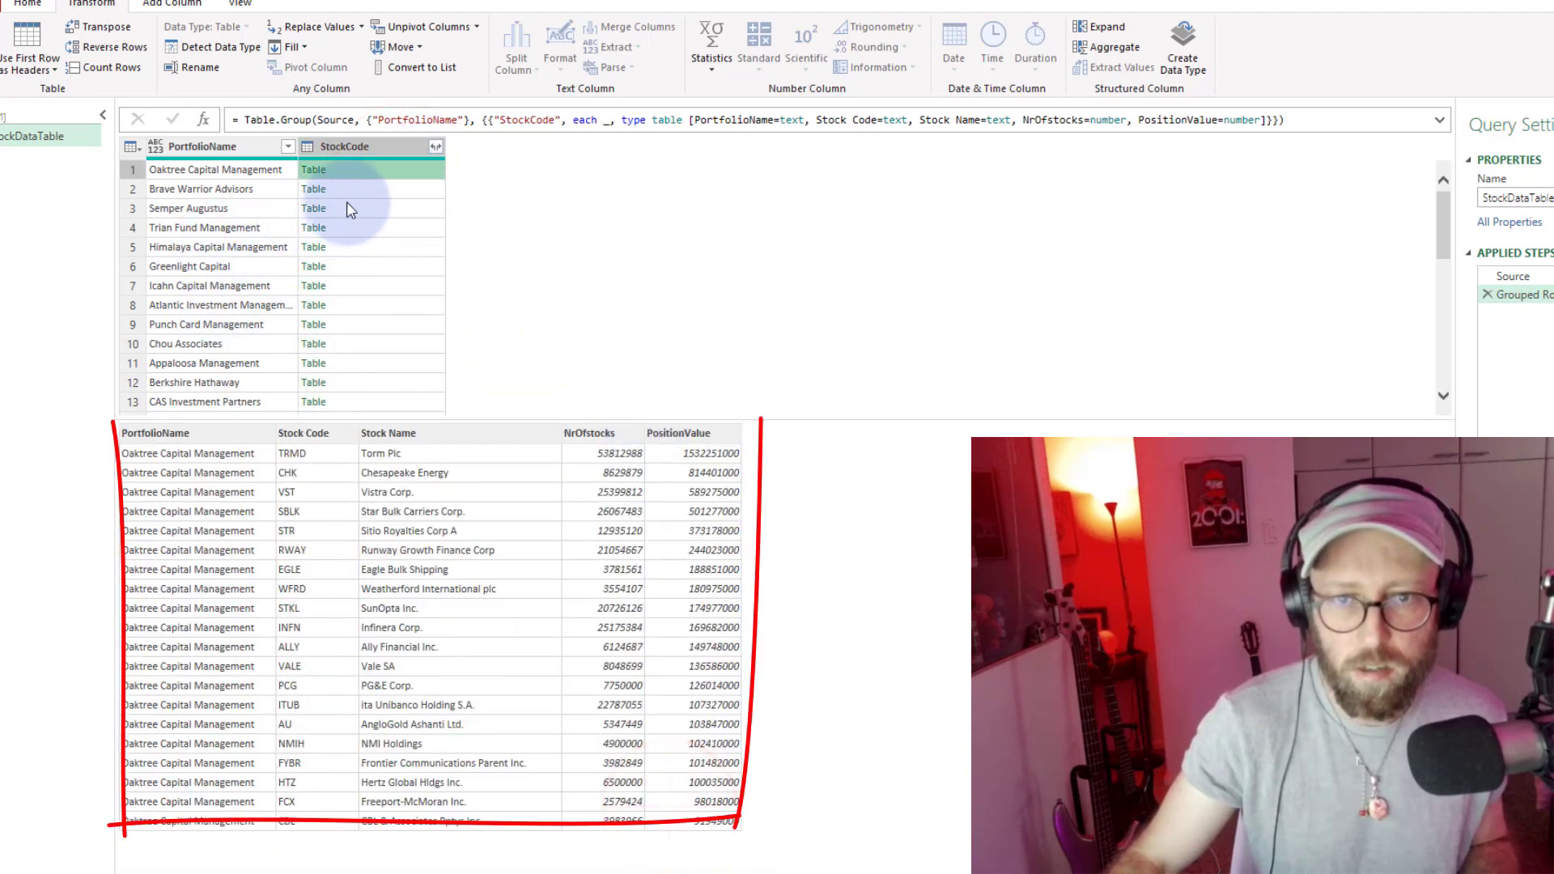
click(395, 188)
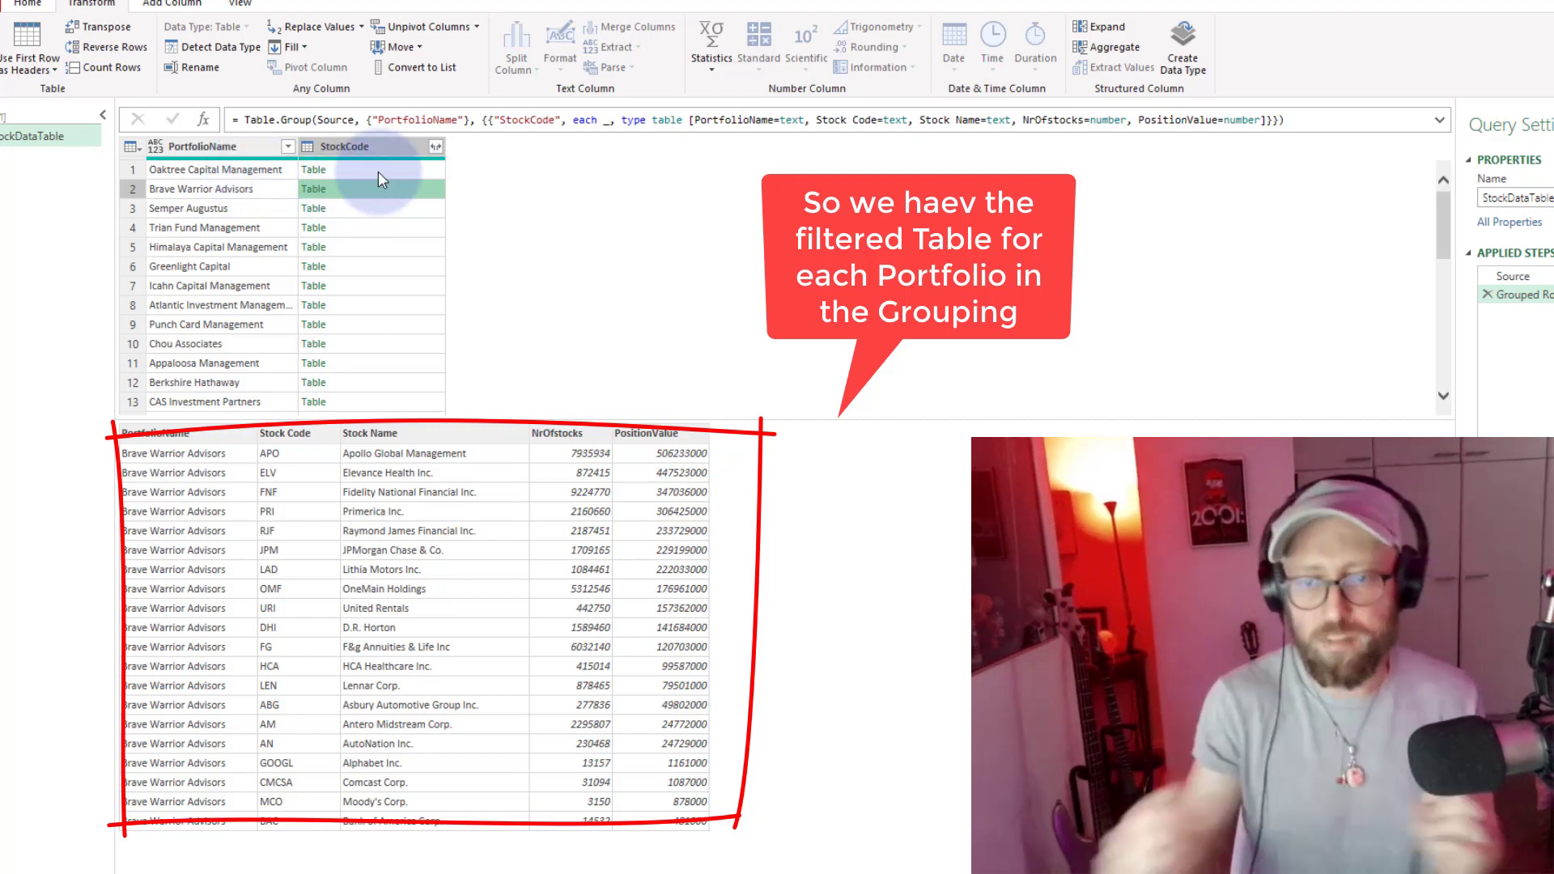
click(394, 230)
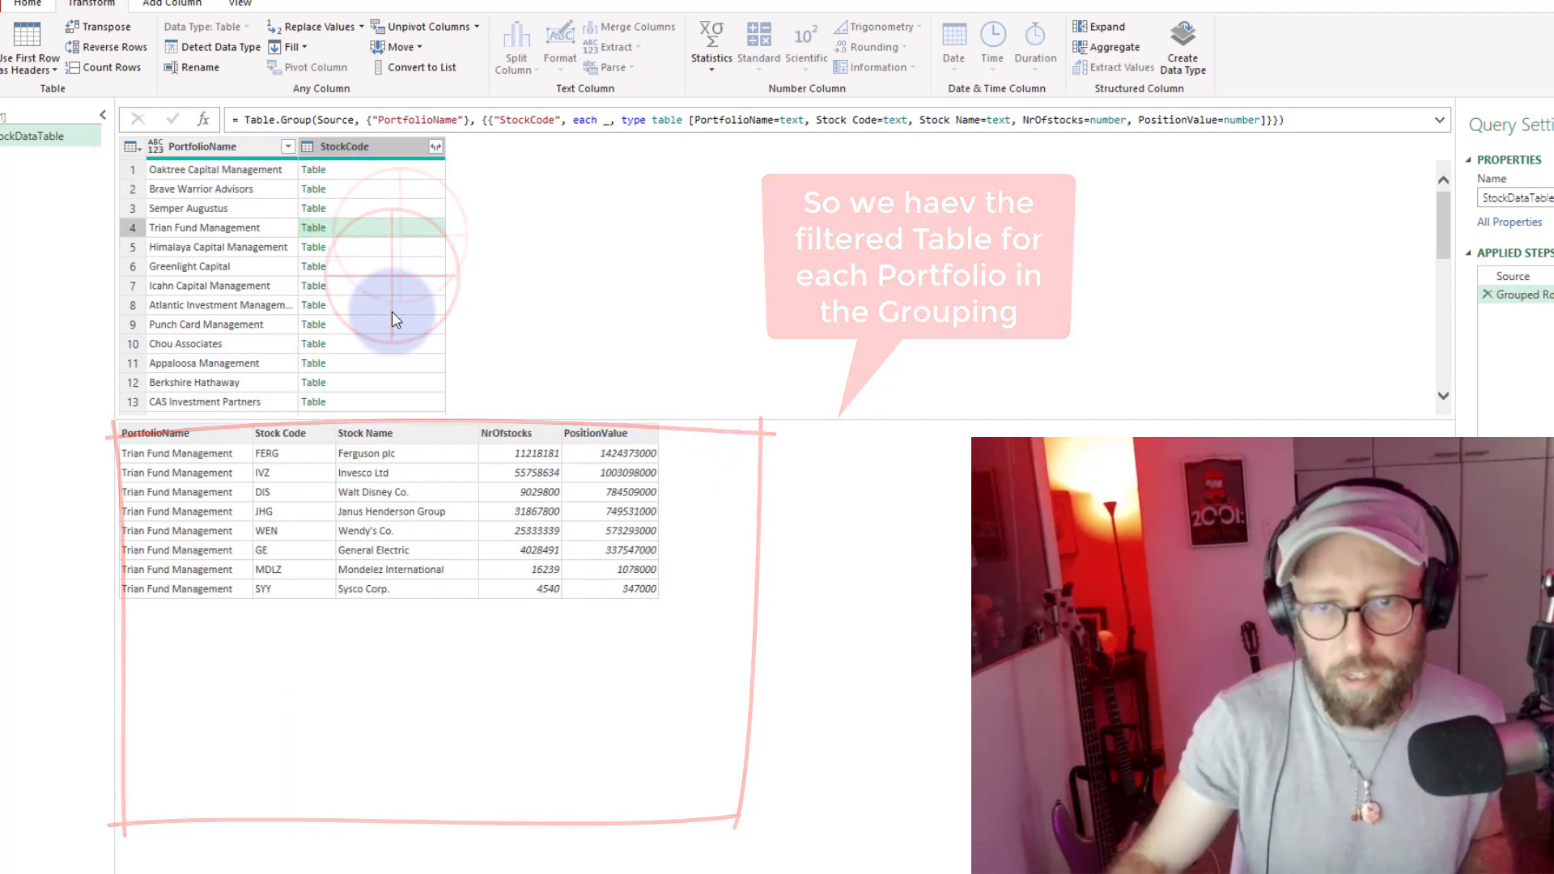
click(394, 324)
click(391, 380)
click(379, 305)
click(368, 247)
click(371, 188)
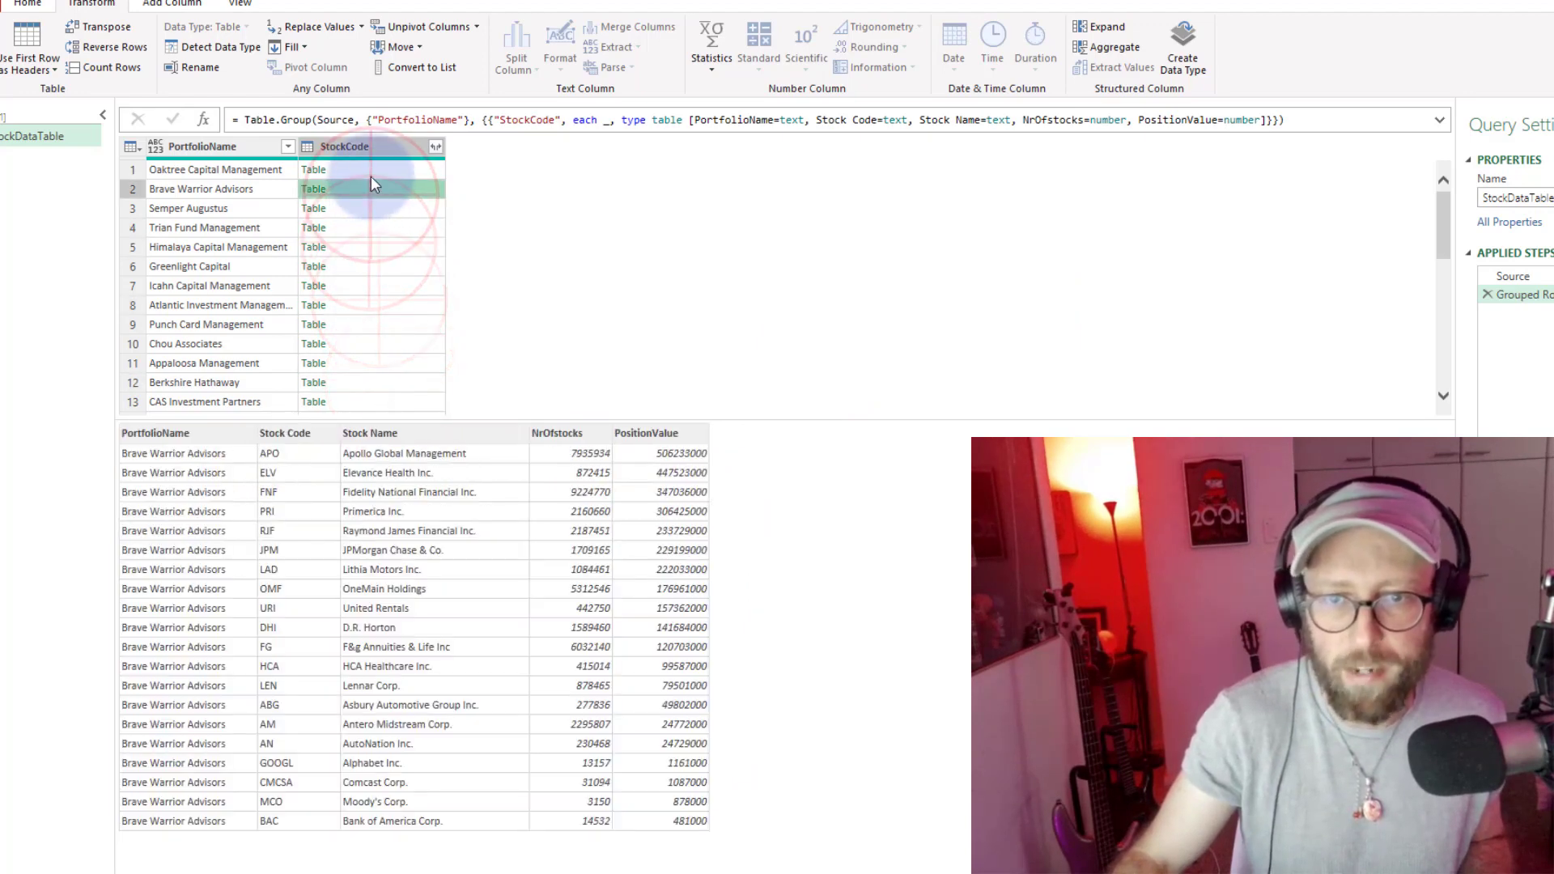
click(371, 170)
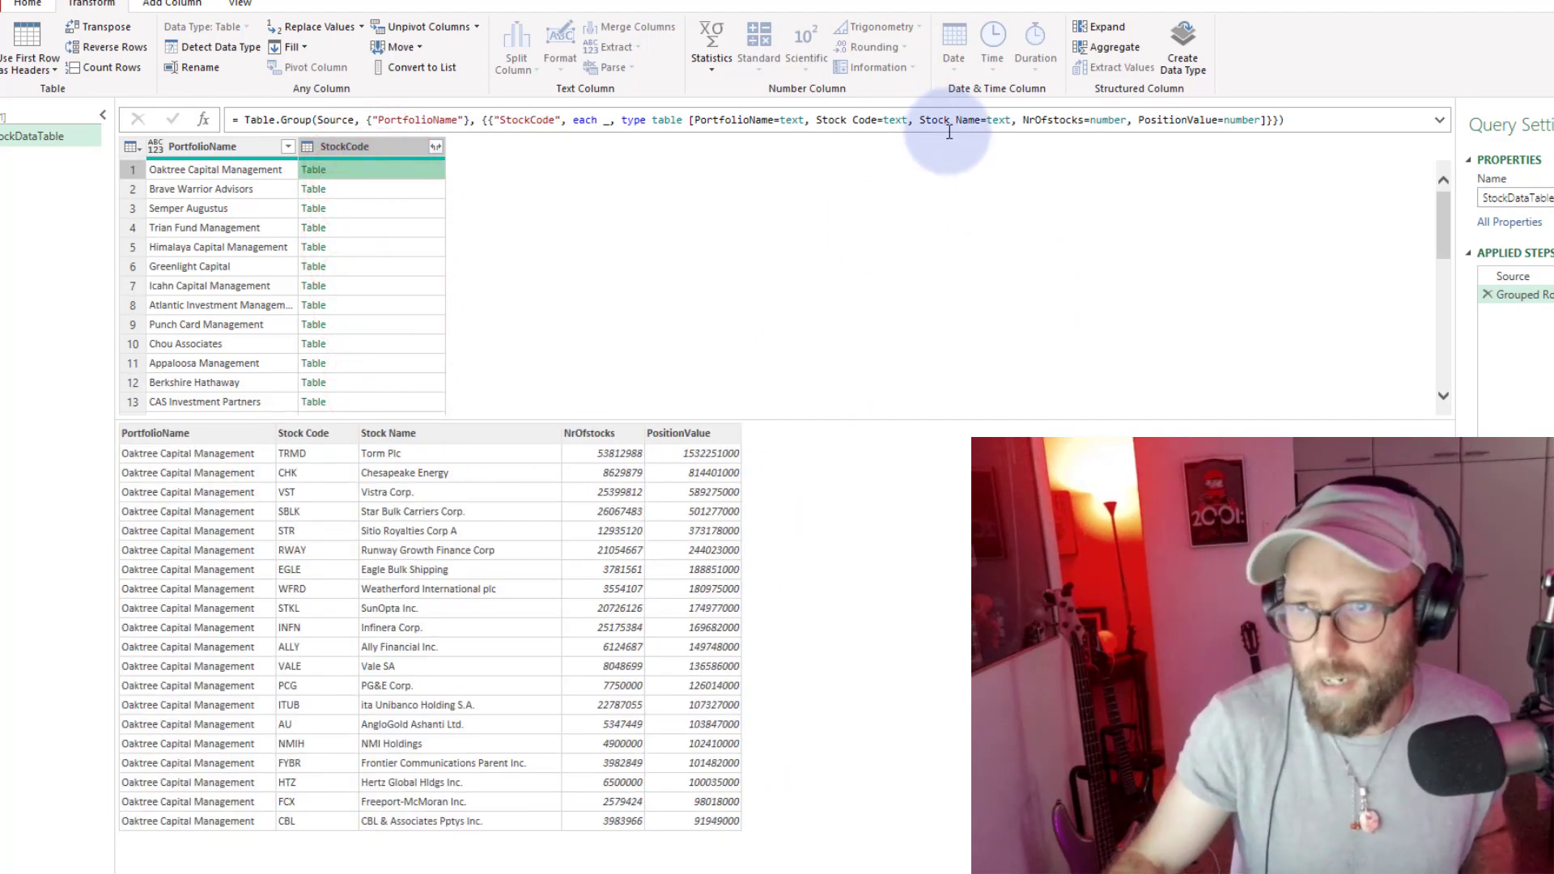
Expand the formula bar and place the Table.Group formula's PortfolioName key and its aggregation list on separate lines.
click(1438, 120)
click(370, 127)
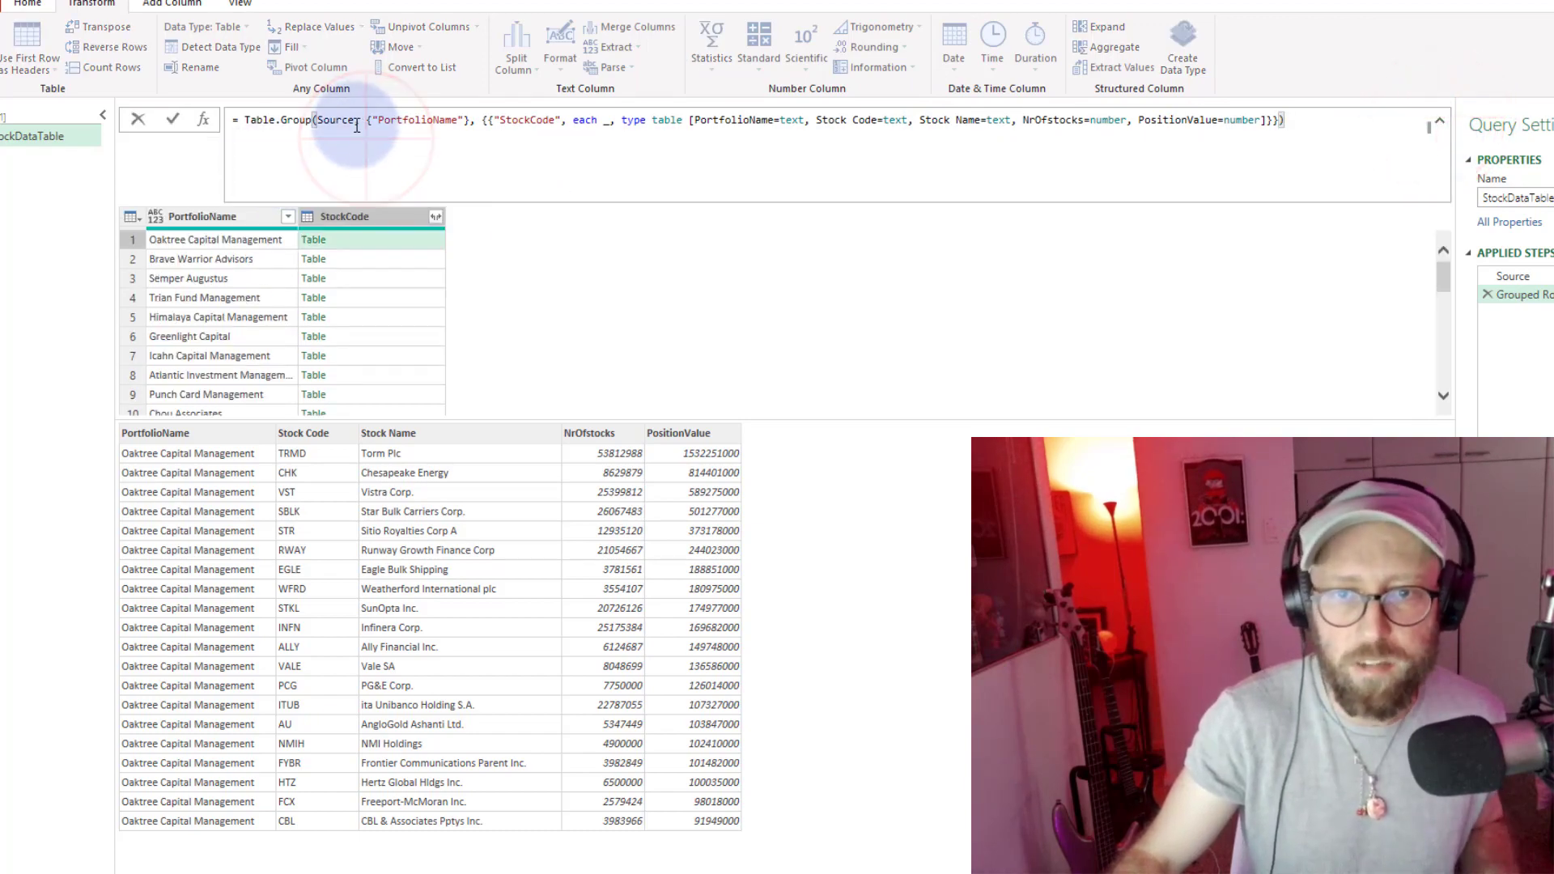
drag(244, 121, 308, 127)
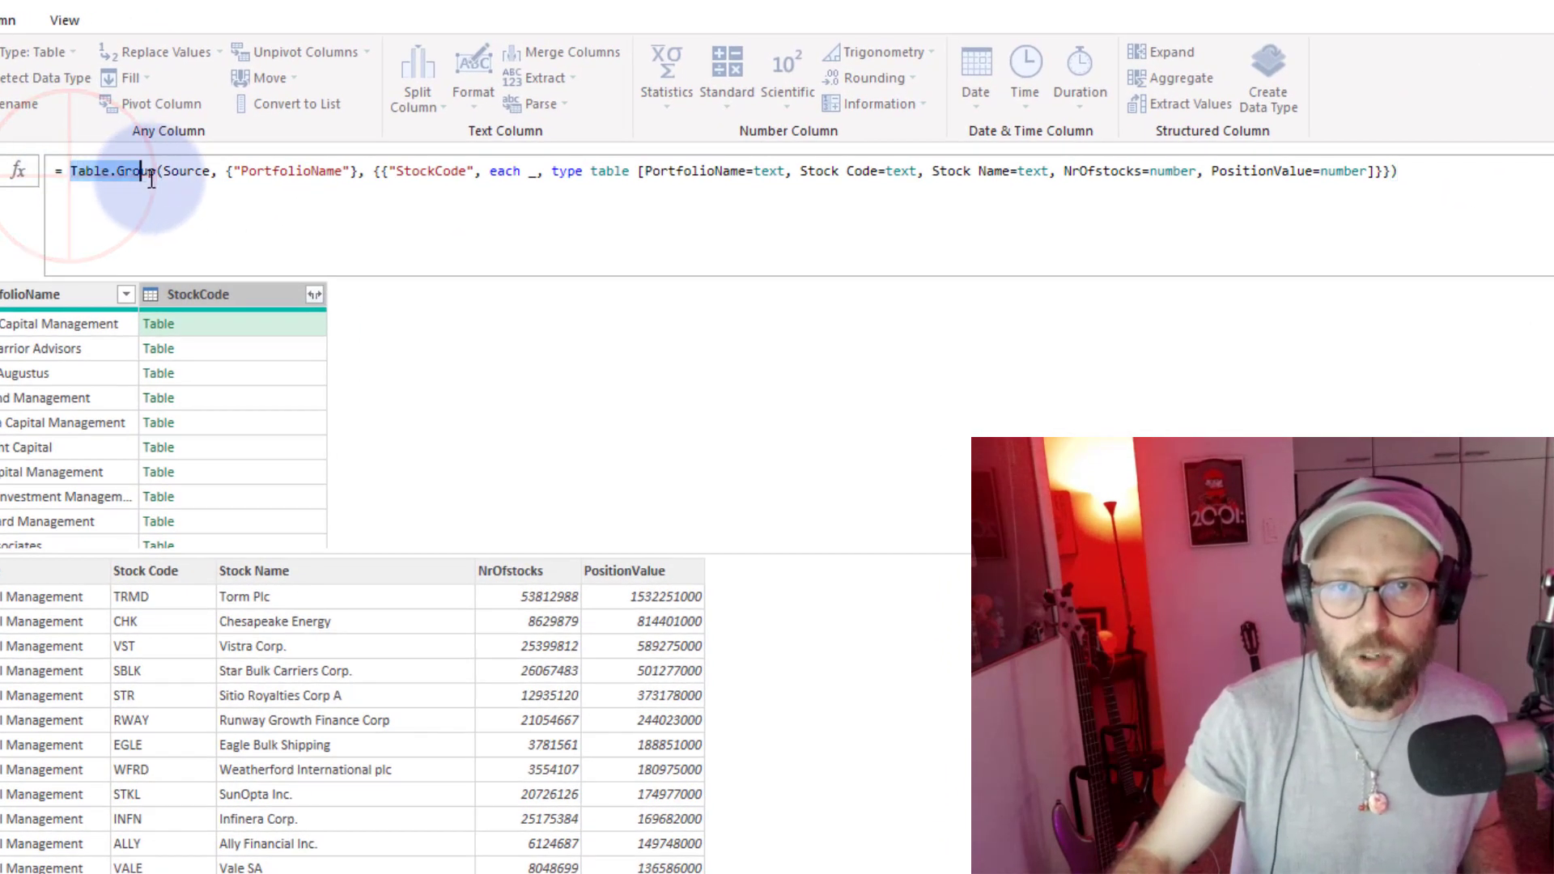
click(228, 171)
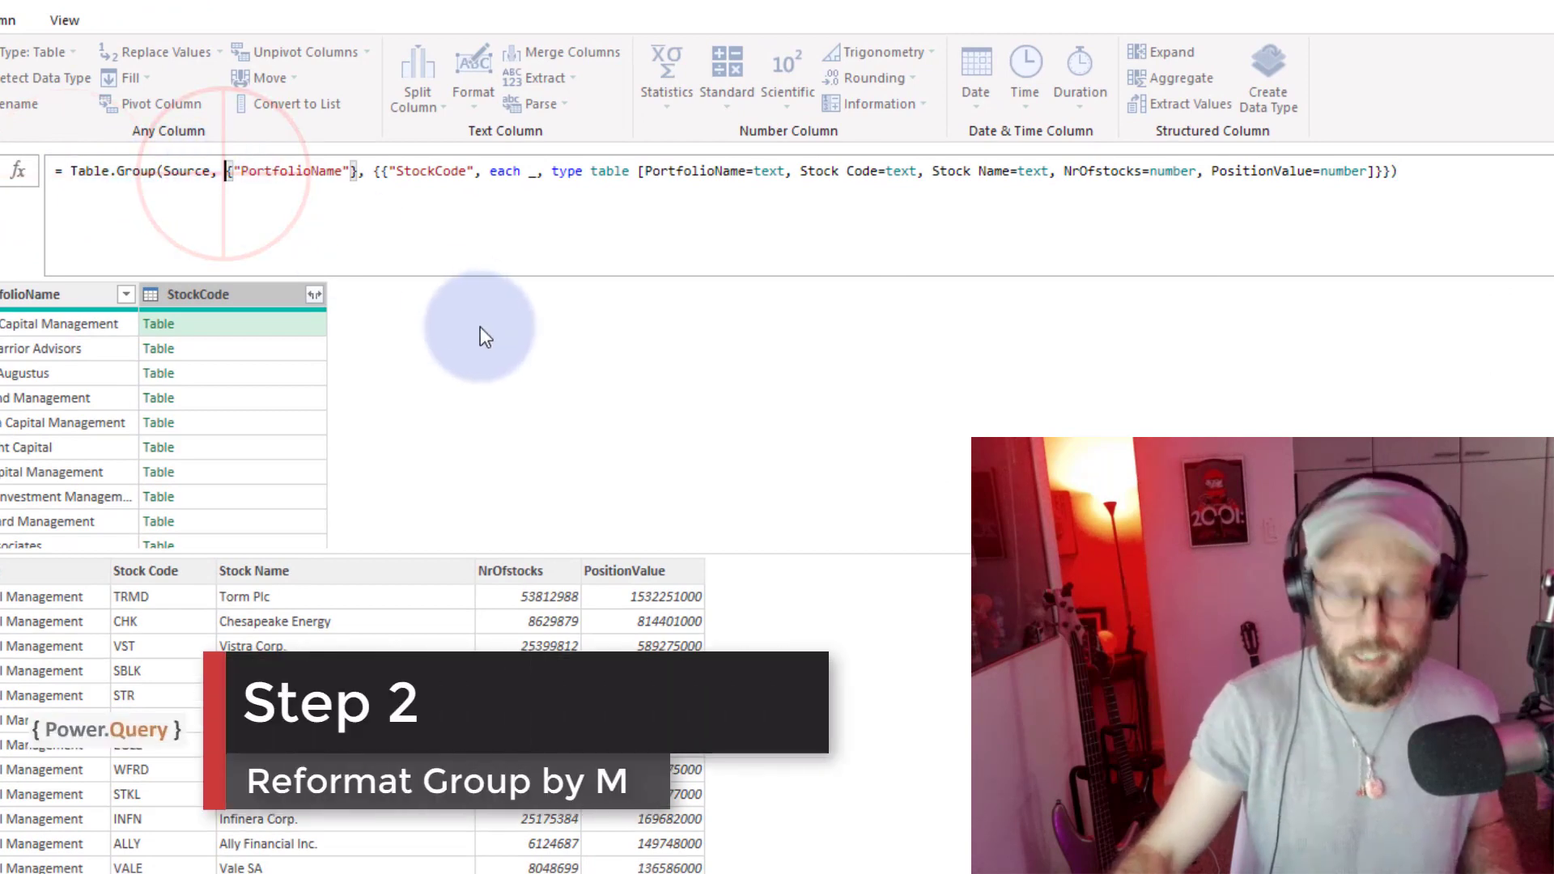
key(shift+Return)
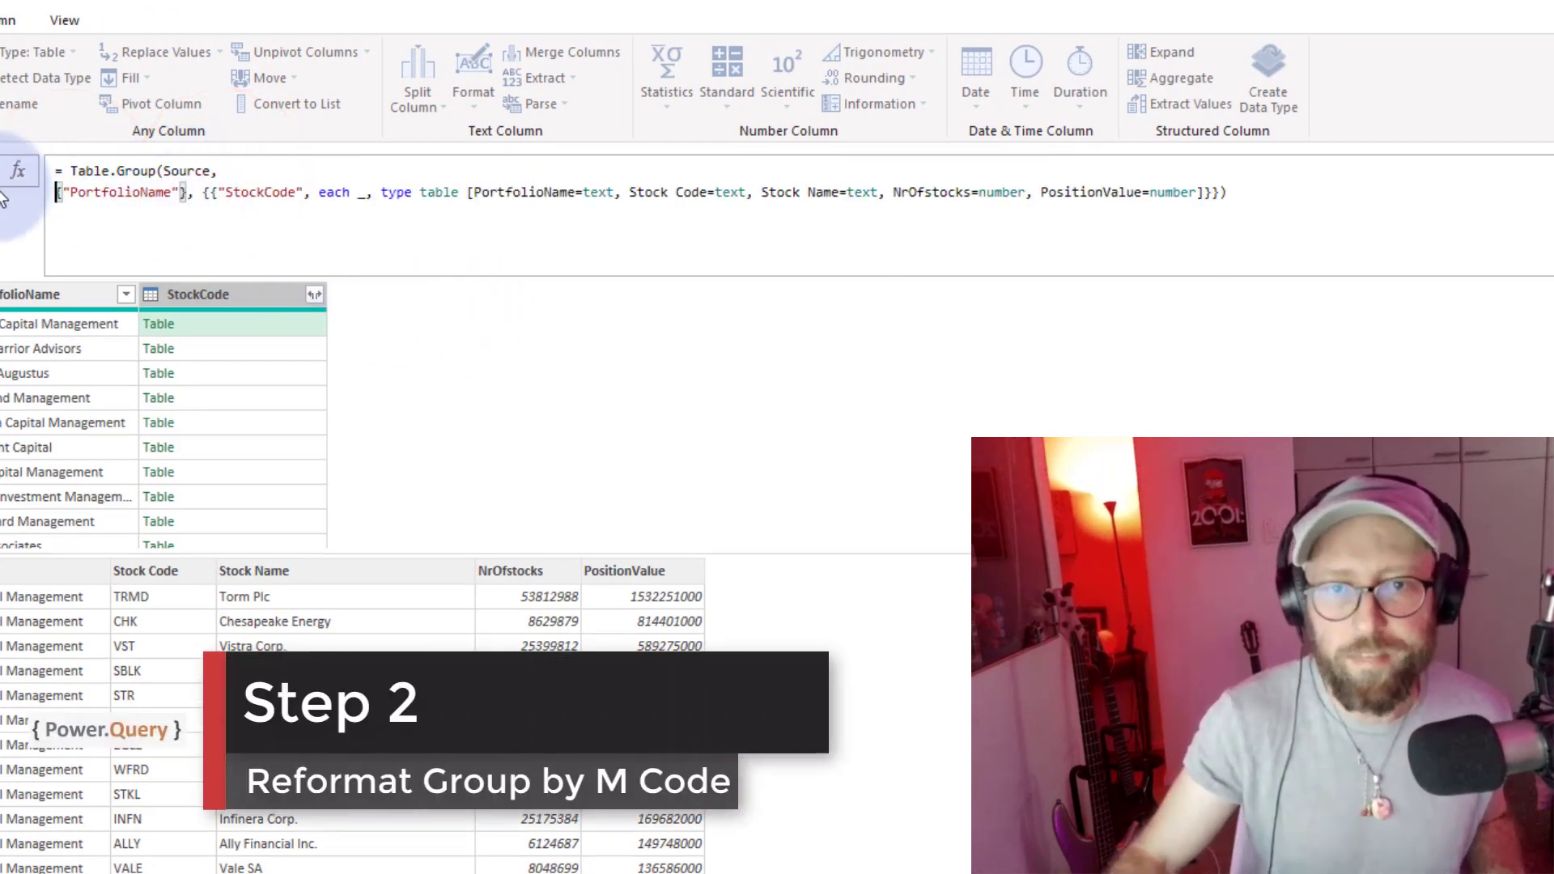
drag(185, 197, 55, 192)
click(202, 192)
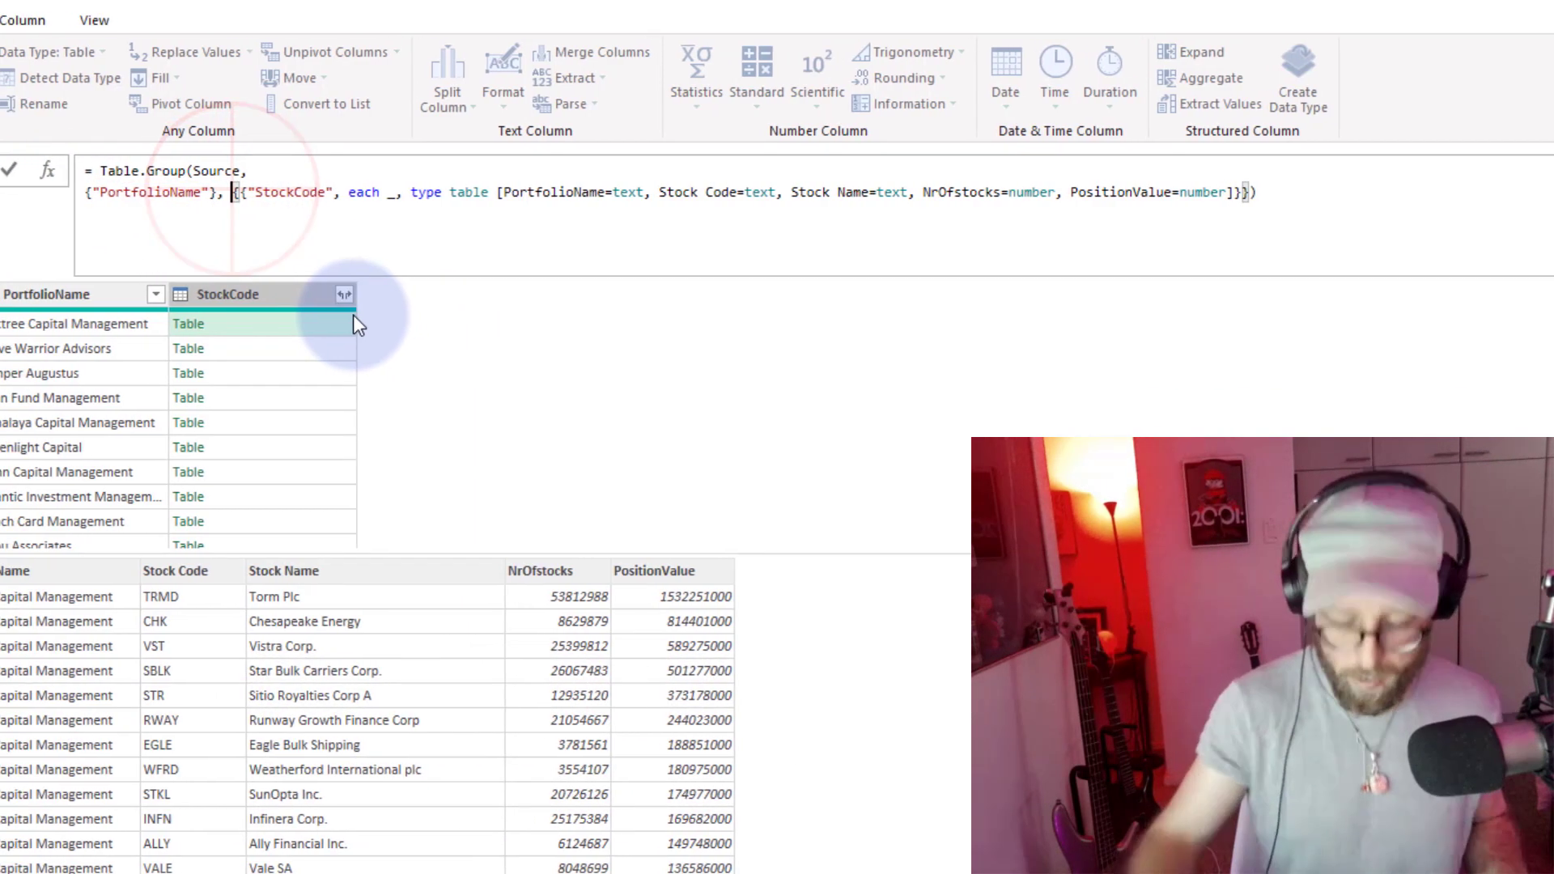
key(shift+Return)
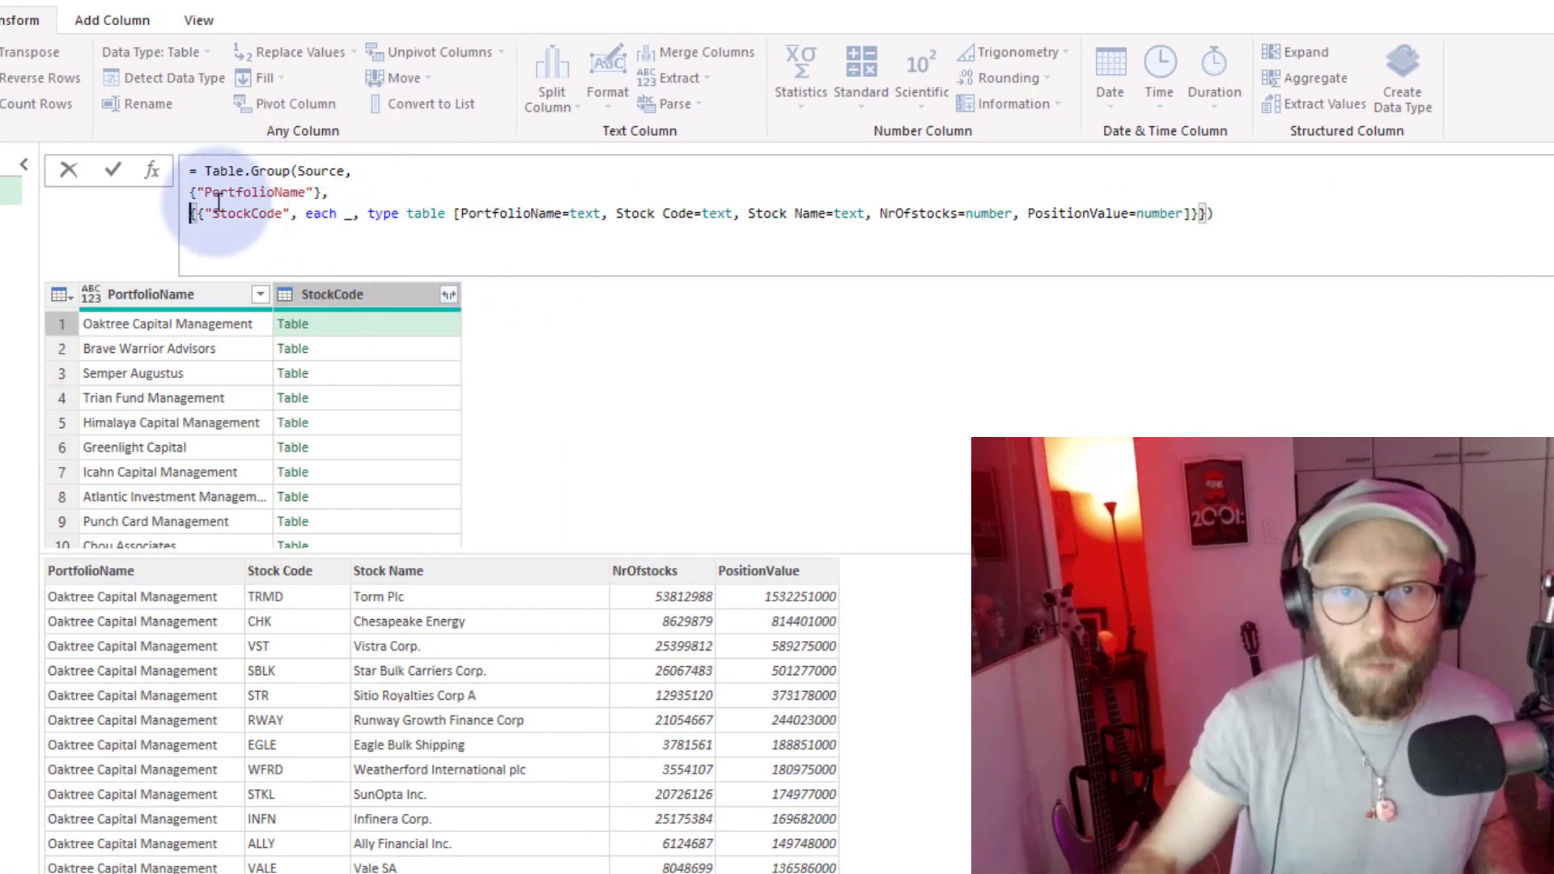
Put the aggregation list's opening brace, StockCode entry, closing brace and the formula's closing parenthesis on separate lines.
click(199, 214)
key(shift+Return)
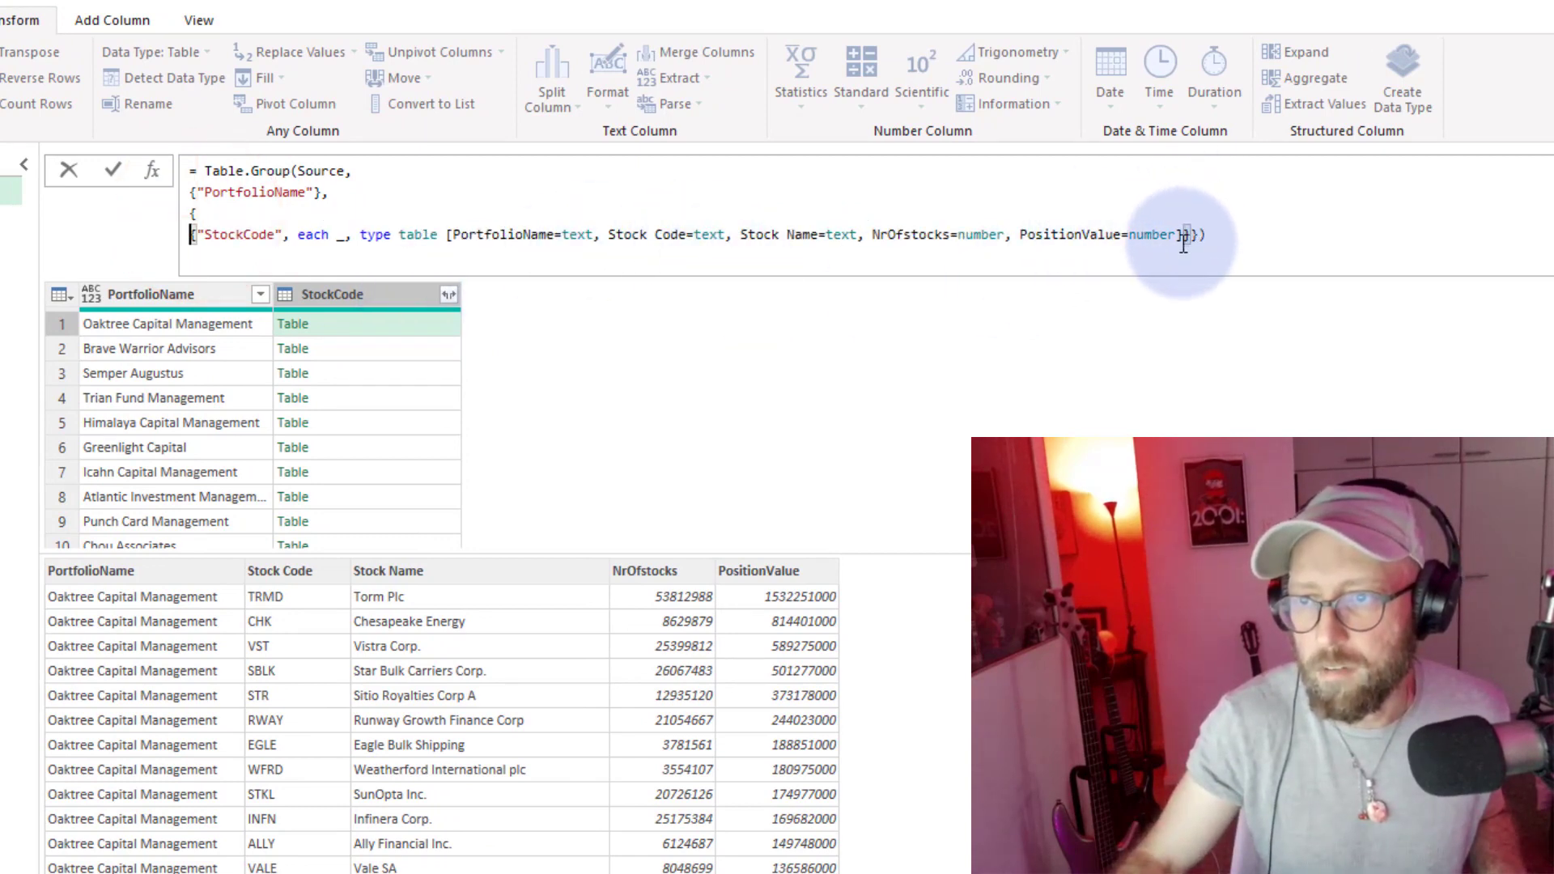
key(shift+Return)
key(Right)
key(shift+Return)
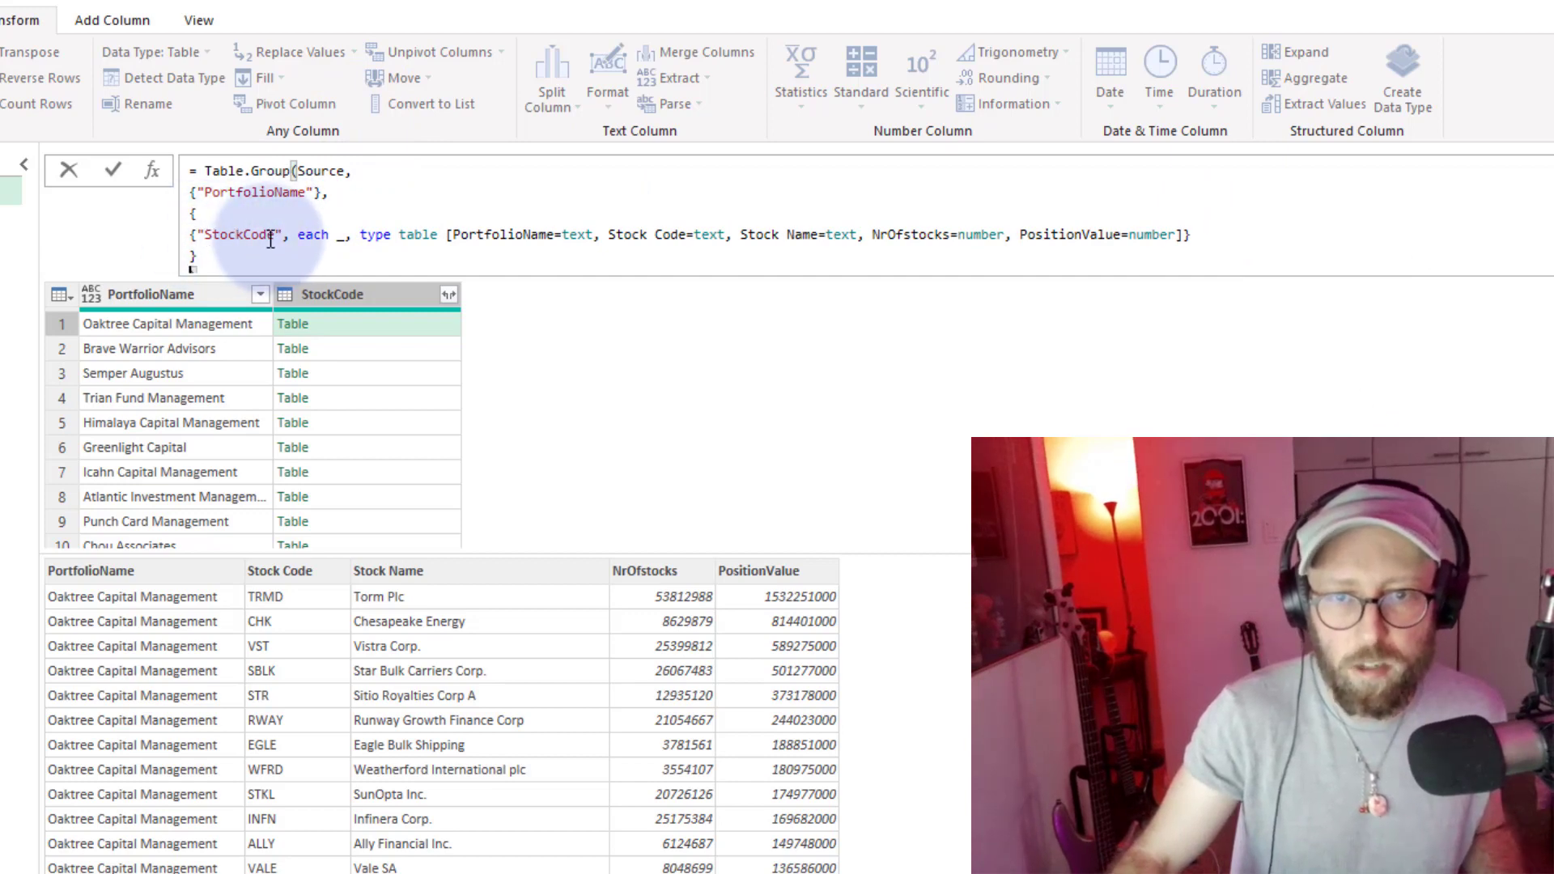
click(376, 235)
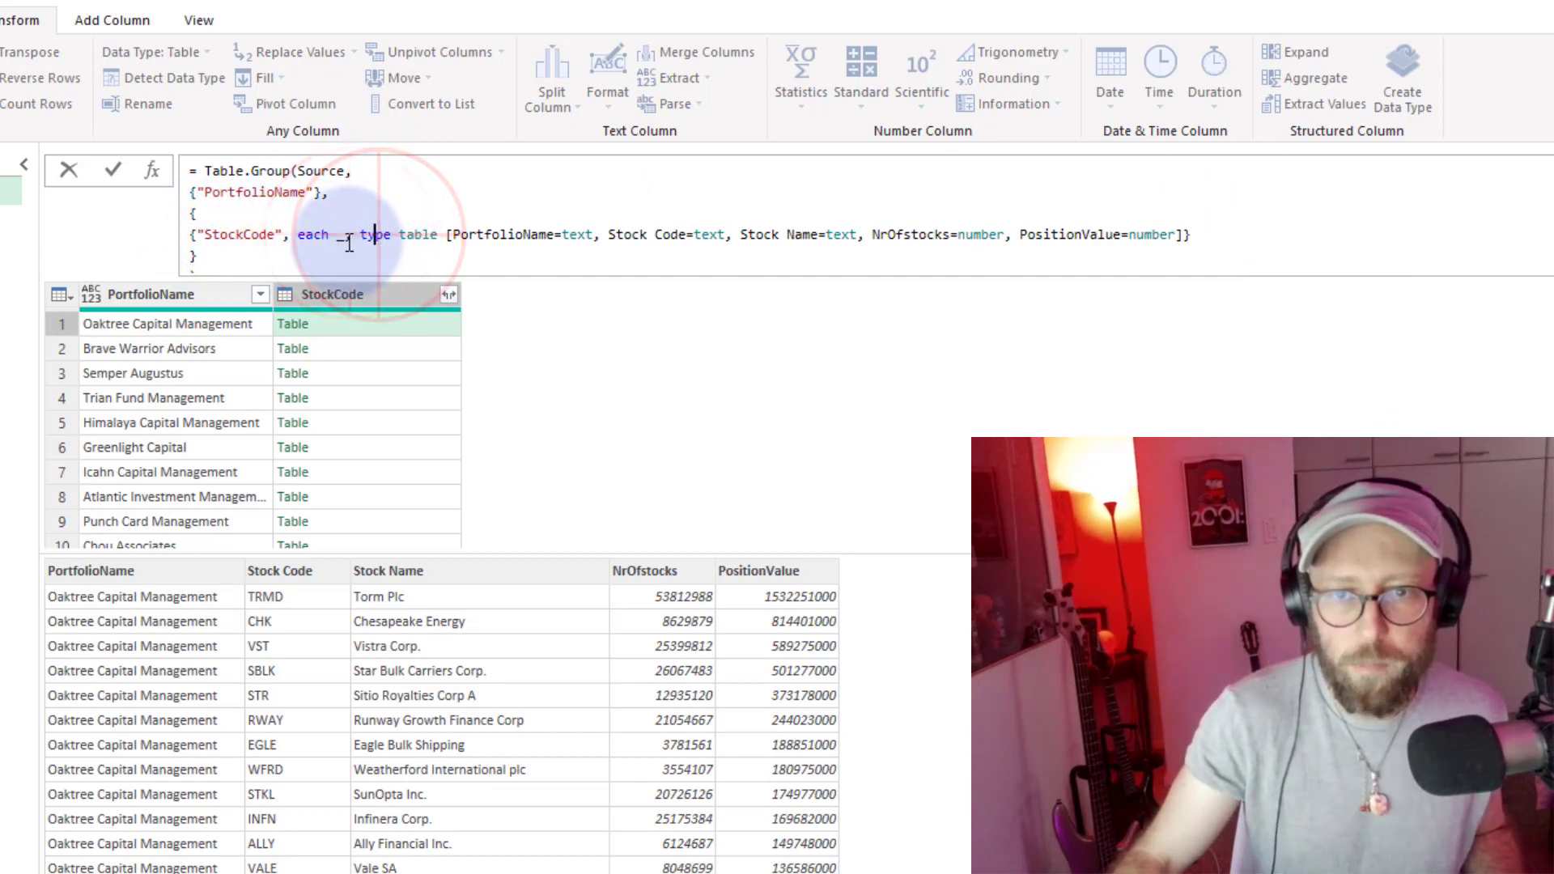
Remove the type table definition from the StockCode aggregation so it reads each _ and apply the formula.
drag(349, 243, 1183, 235)
key(Delete)
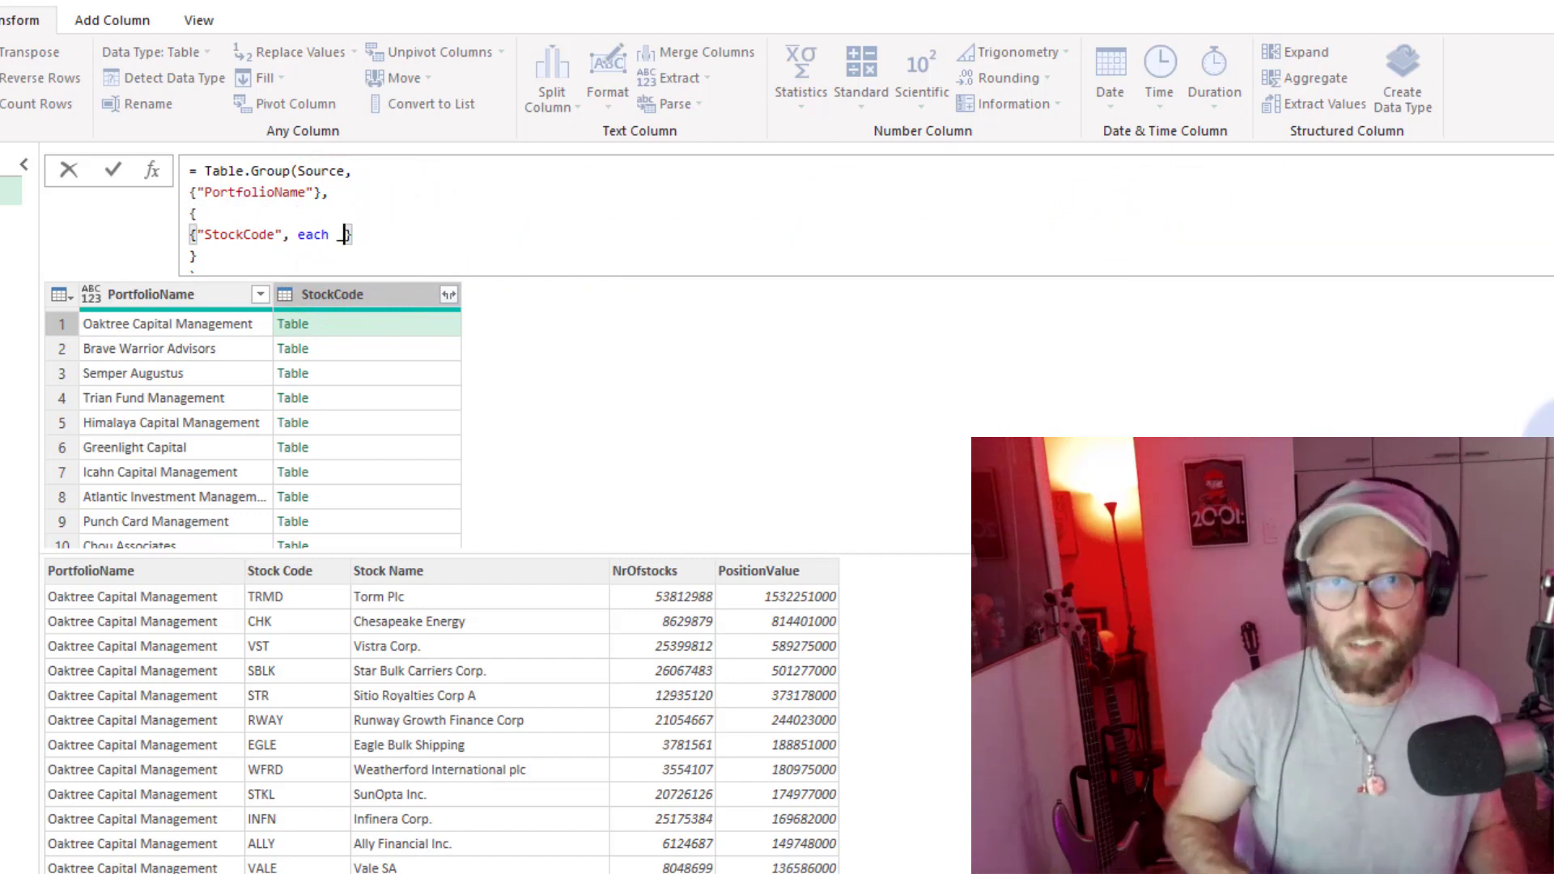
key(Return)
click(203, 301)
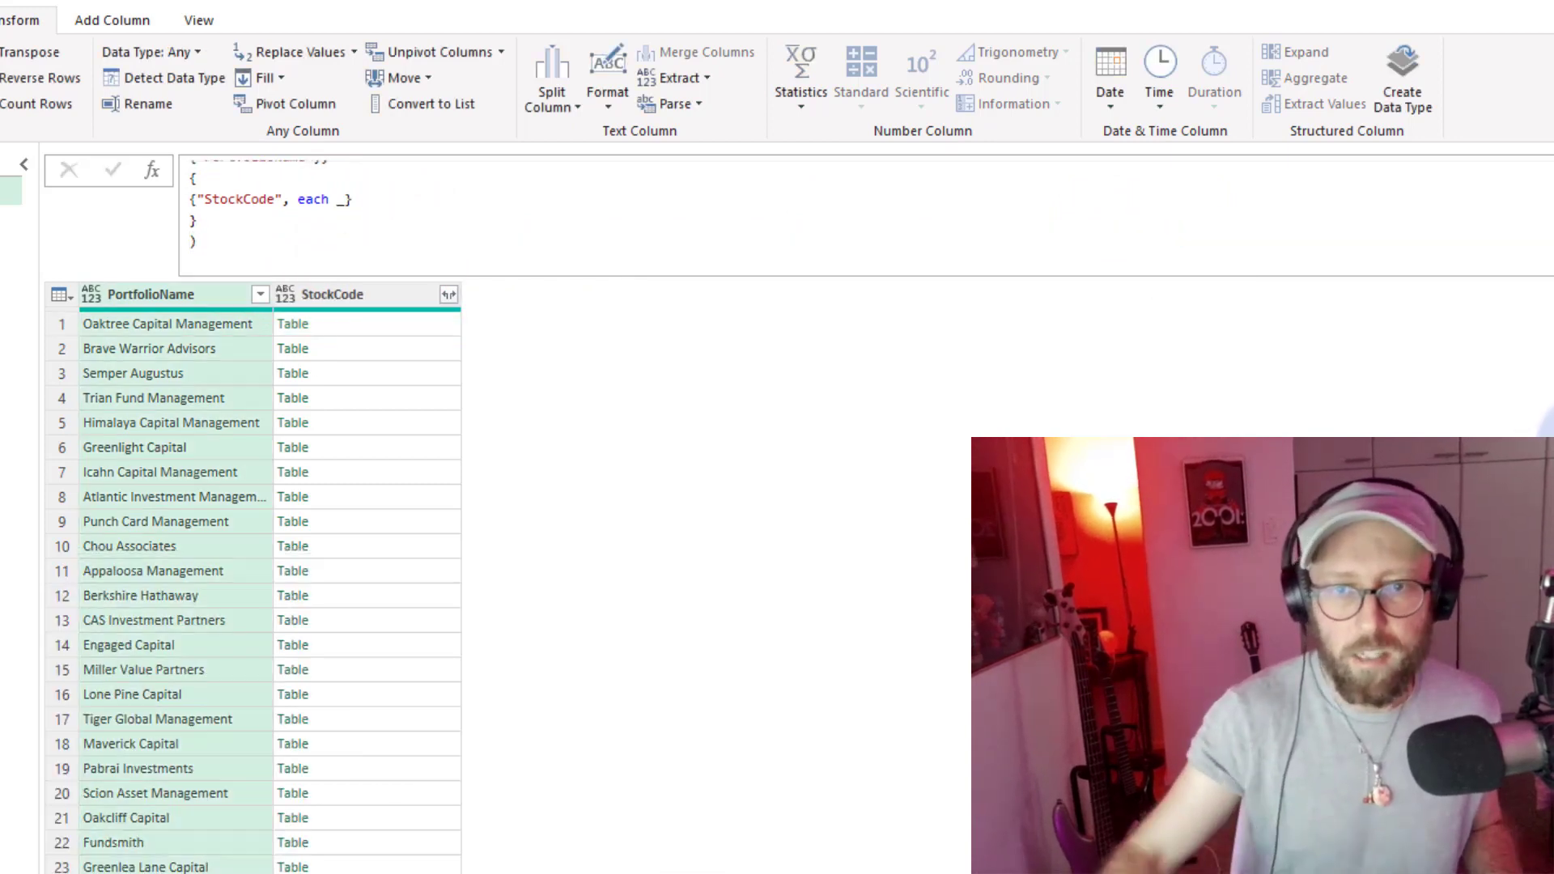
Examine the nested StockCode tables and the matching portfolio names for several rows.
click(347, 353)
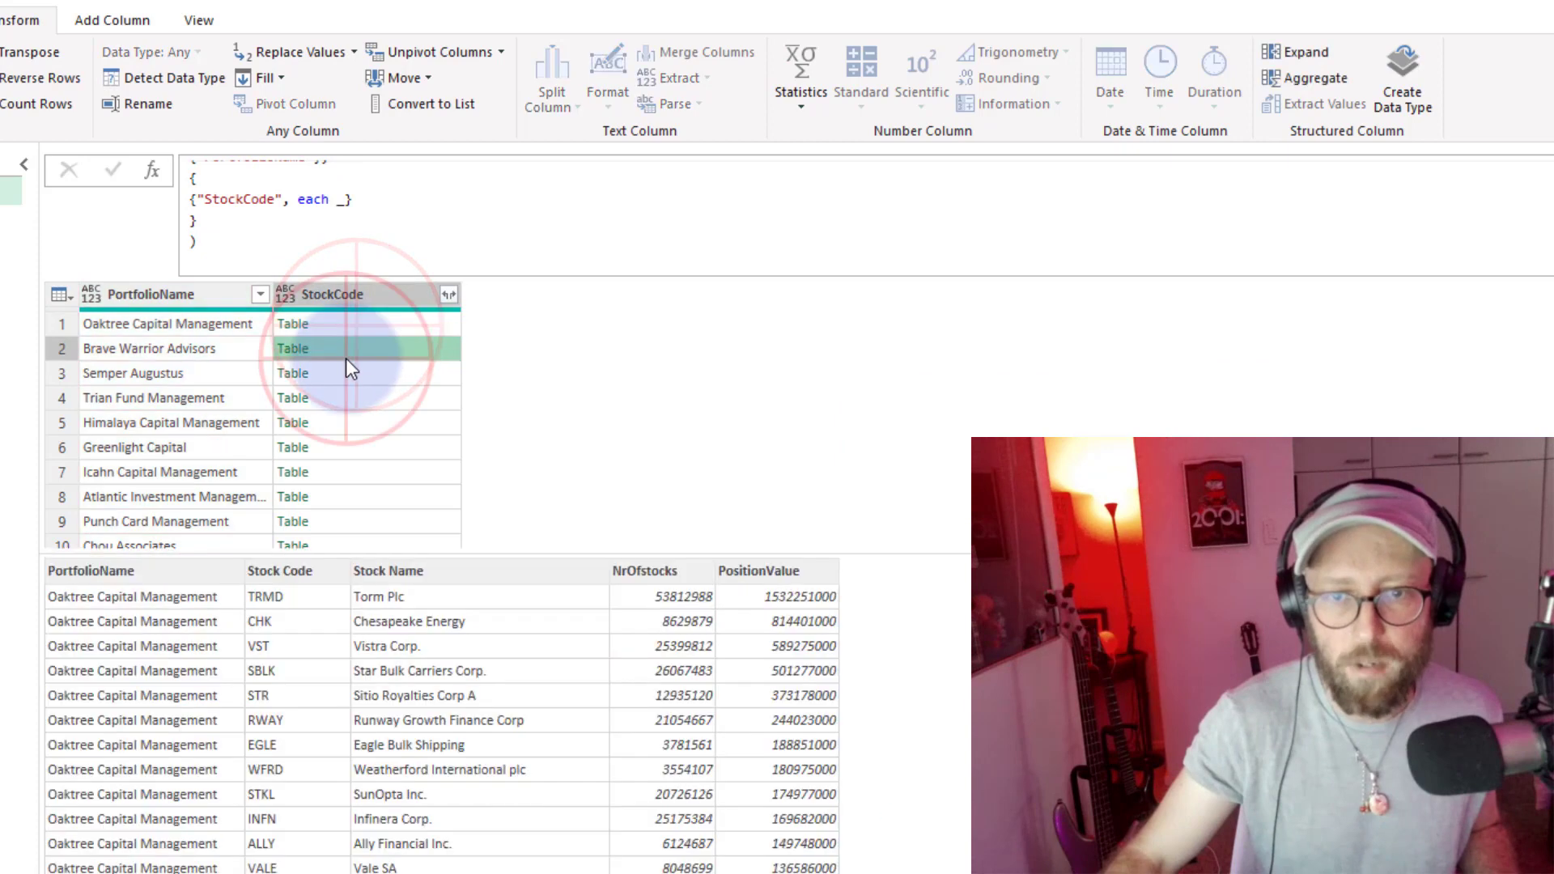
click(348, 471)
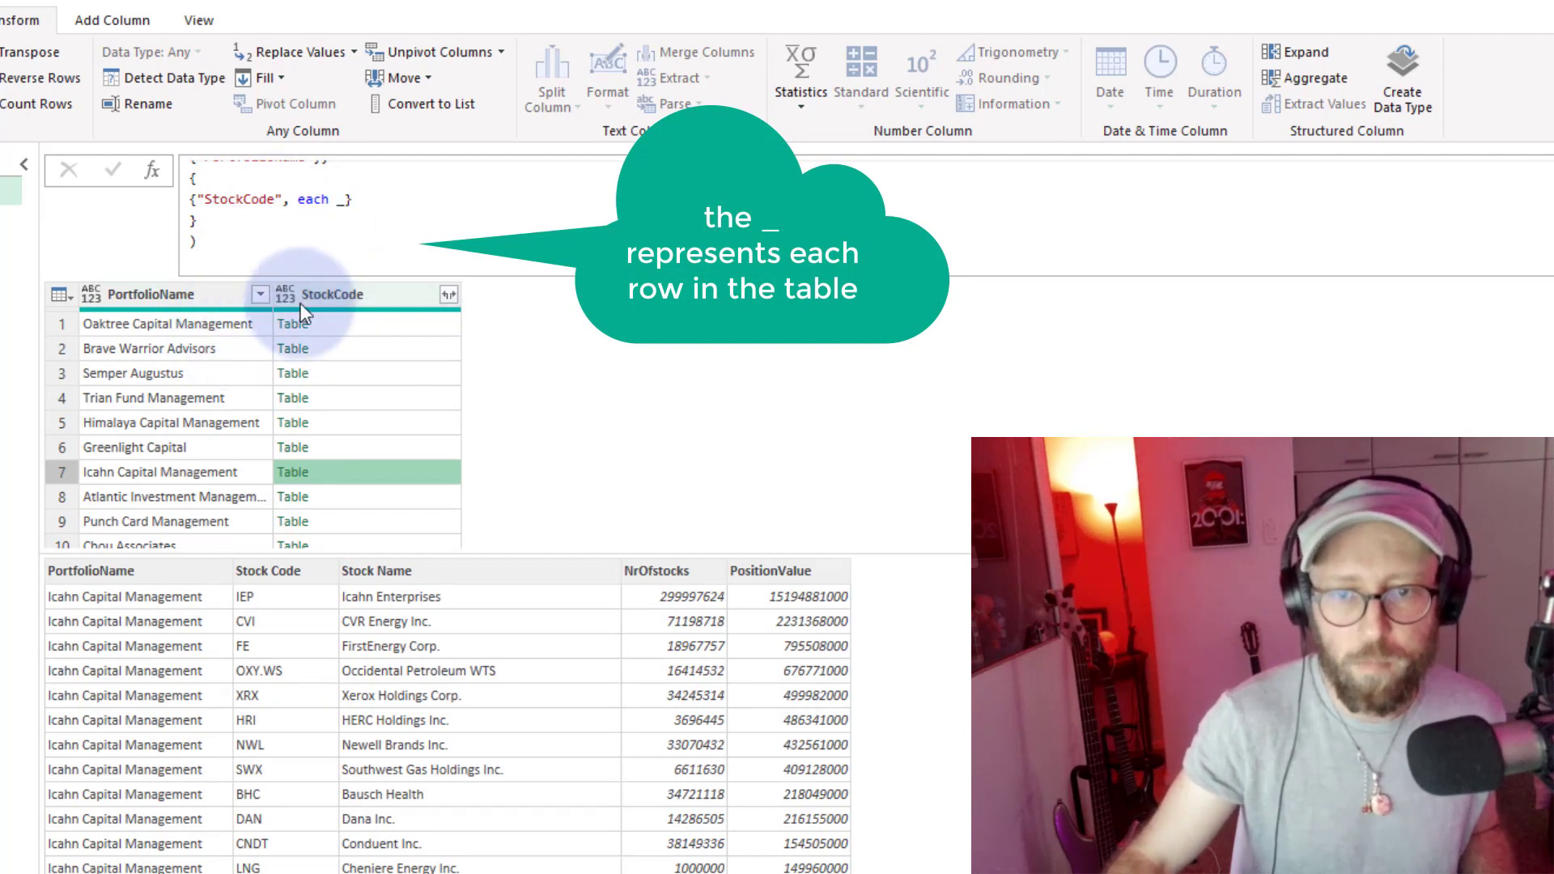
click(207, 325)
click(217, 349)
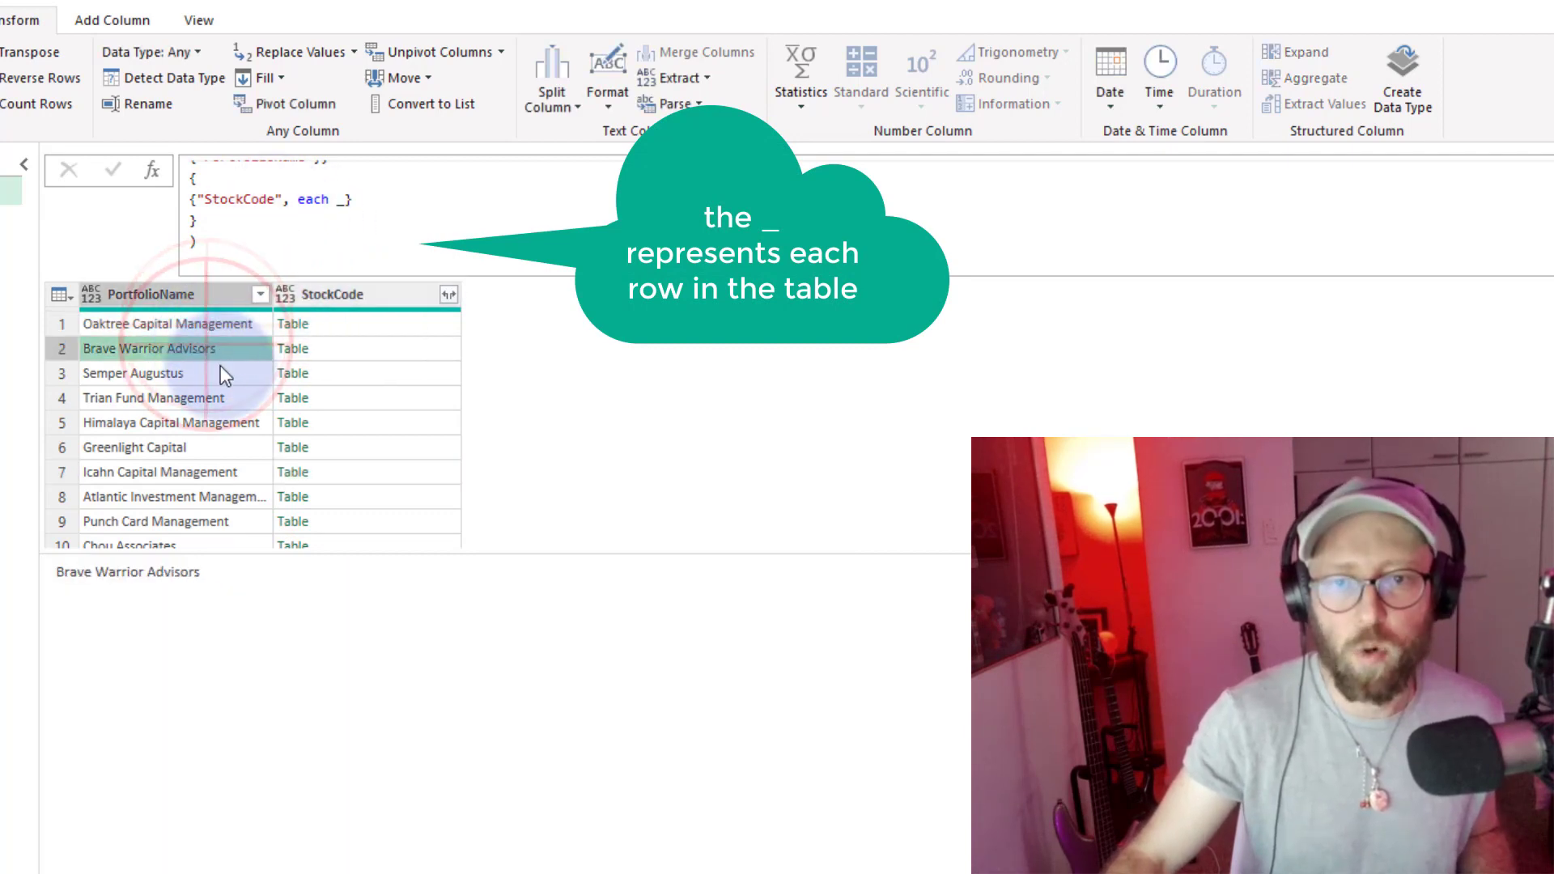
click(221, 375)
click(220, 398)
click(350, 325)
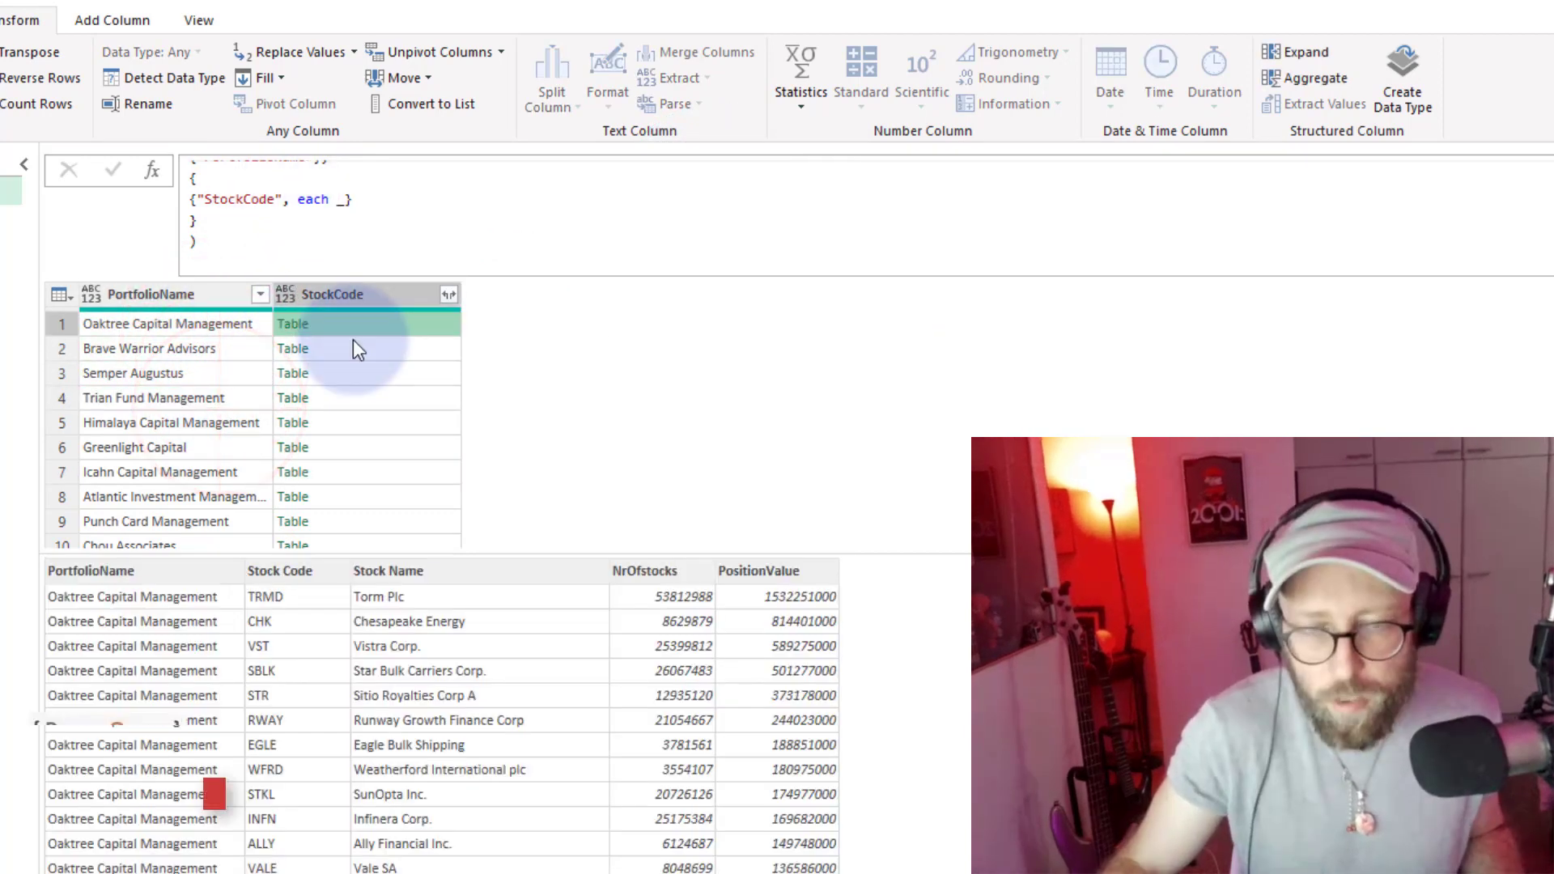
click(341, 356)
click(365, 397)
click(375, 447)
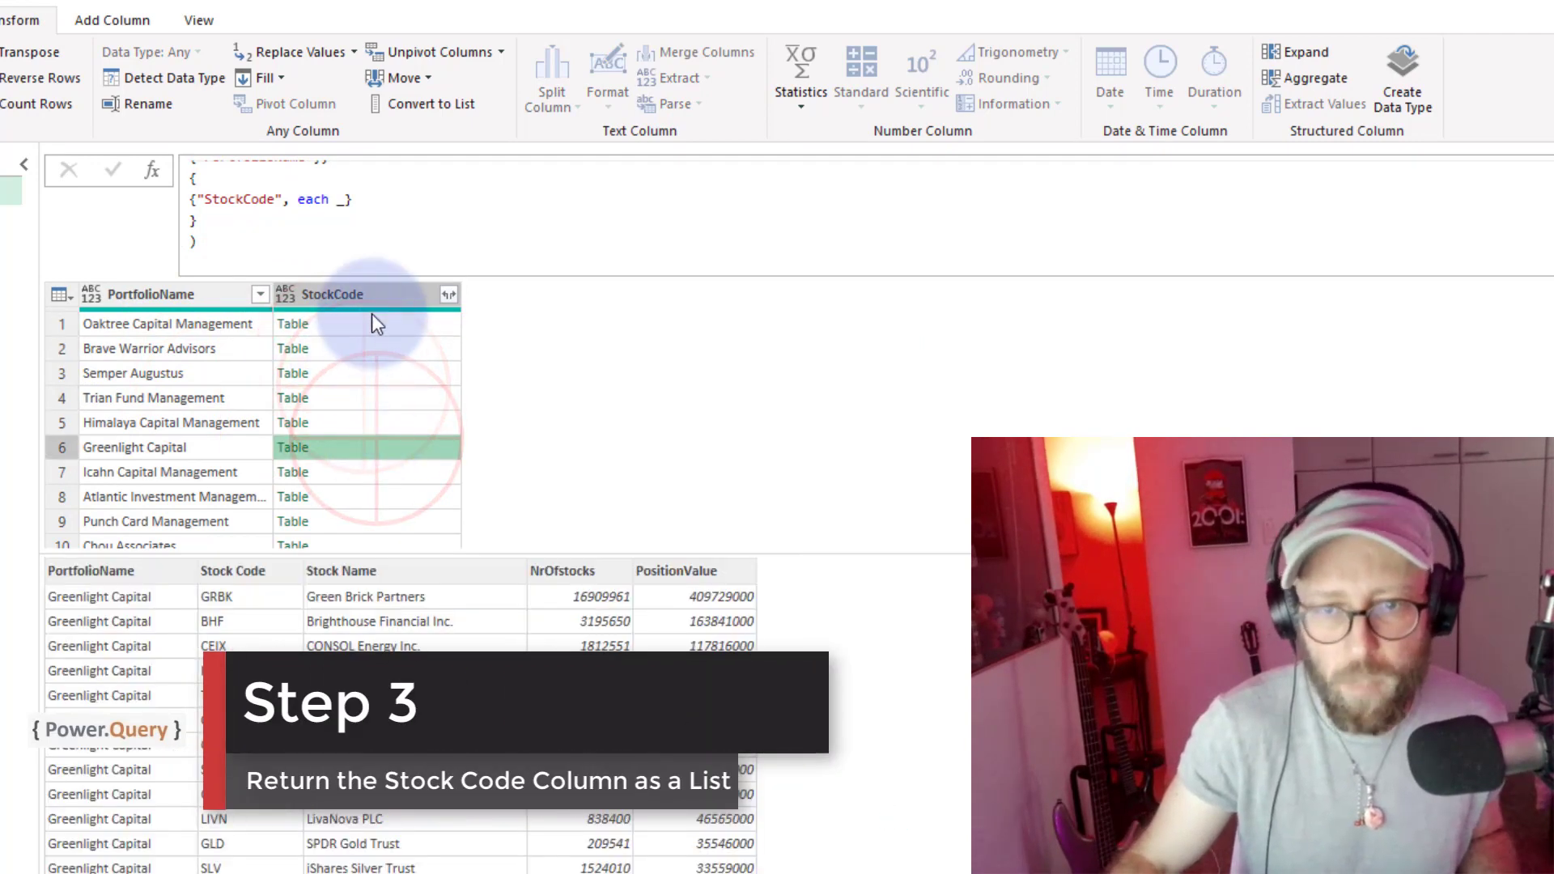
Change the StockCode aggregation to each _[Stock Code] and inspect the lists for the first five portfolios.
click(345, 202)
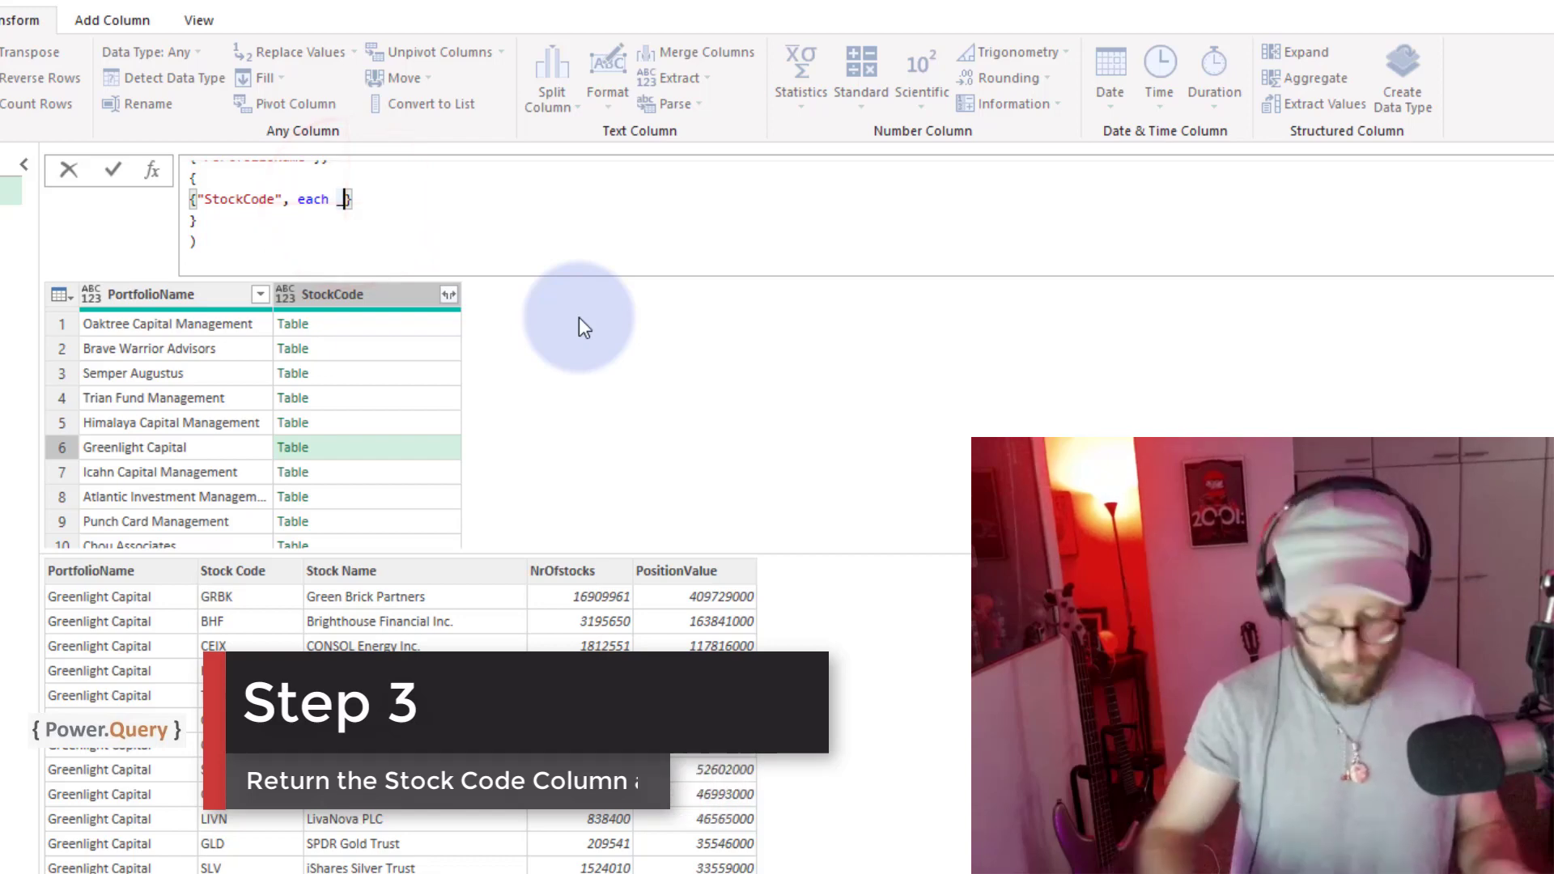
text([)
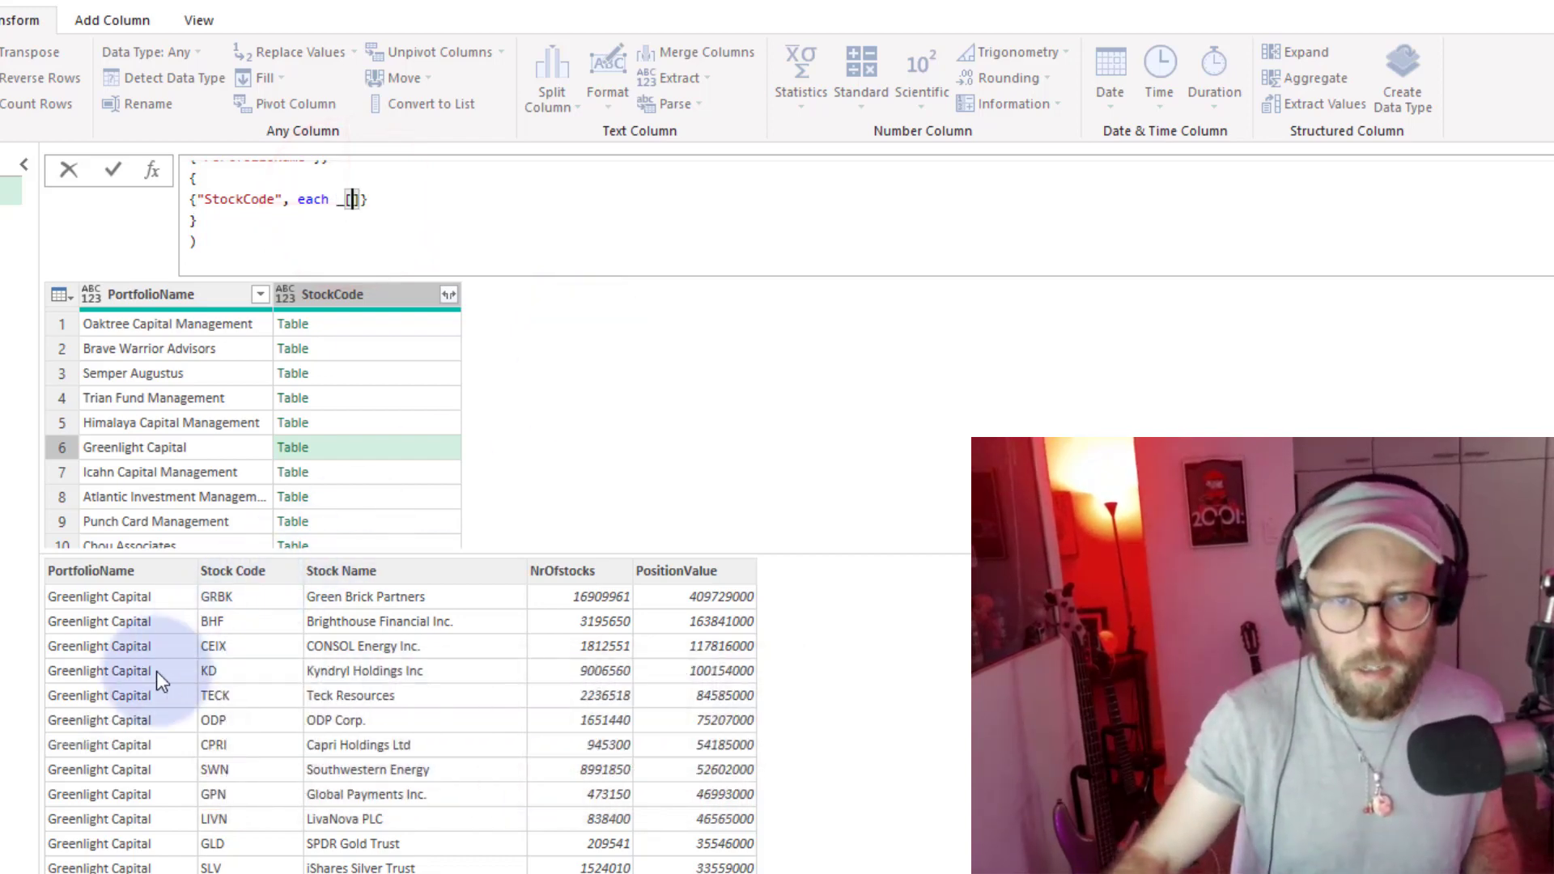
text(Stock Code)
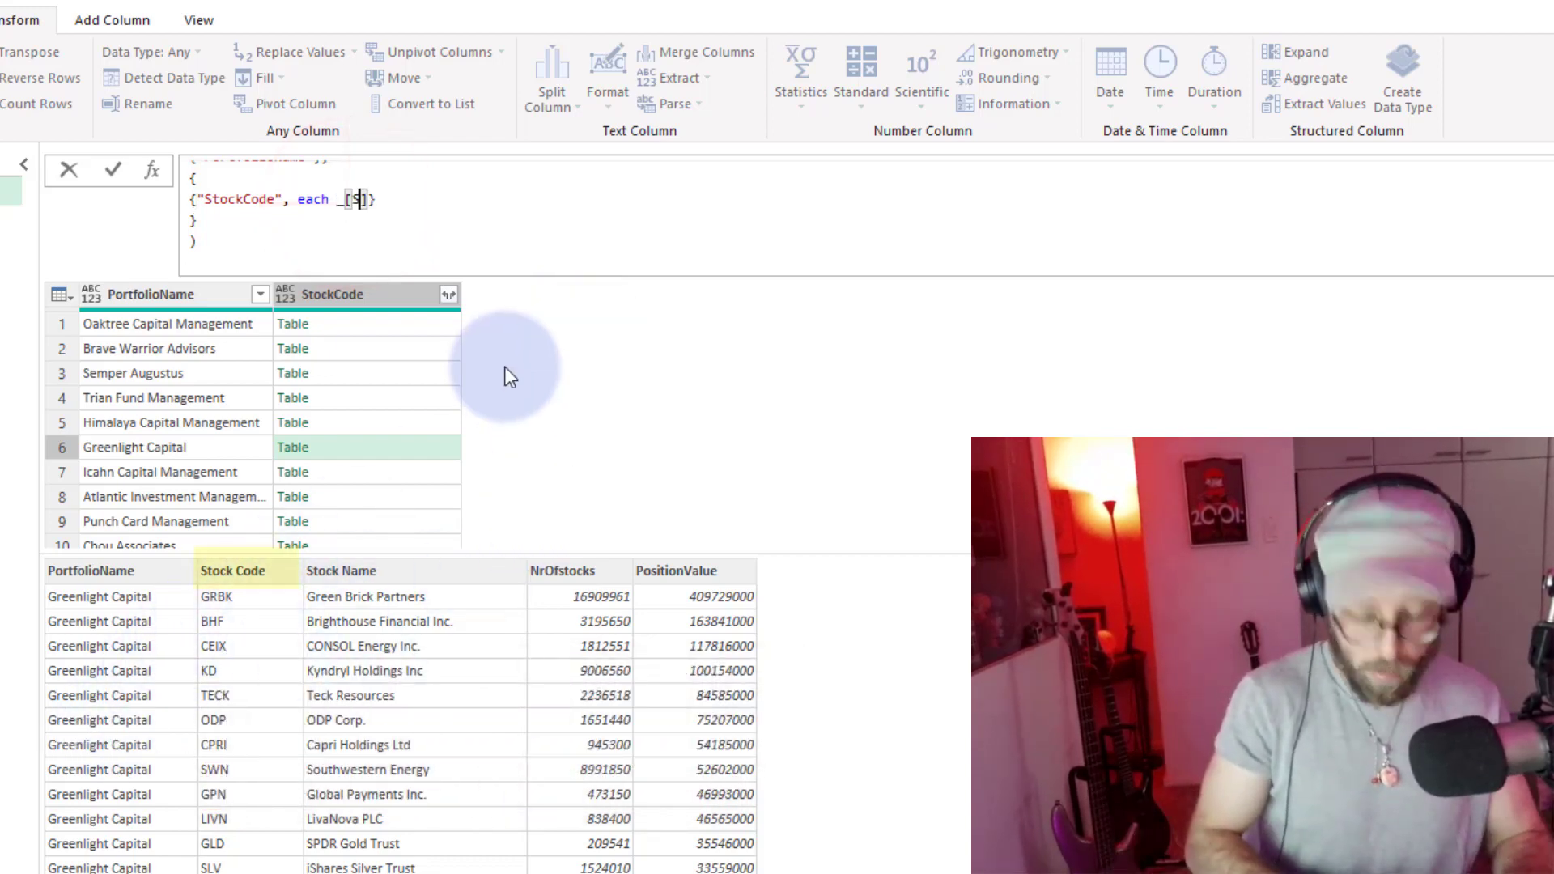
key(Down)
key(Return)
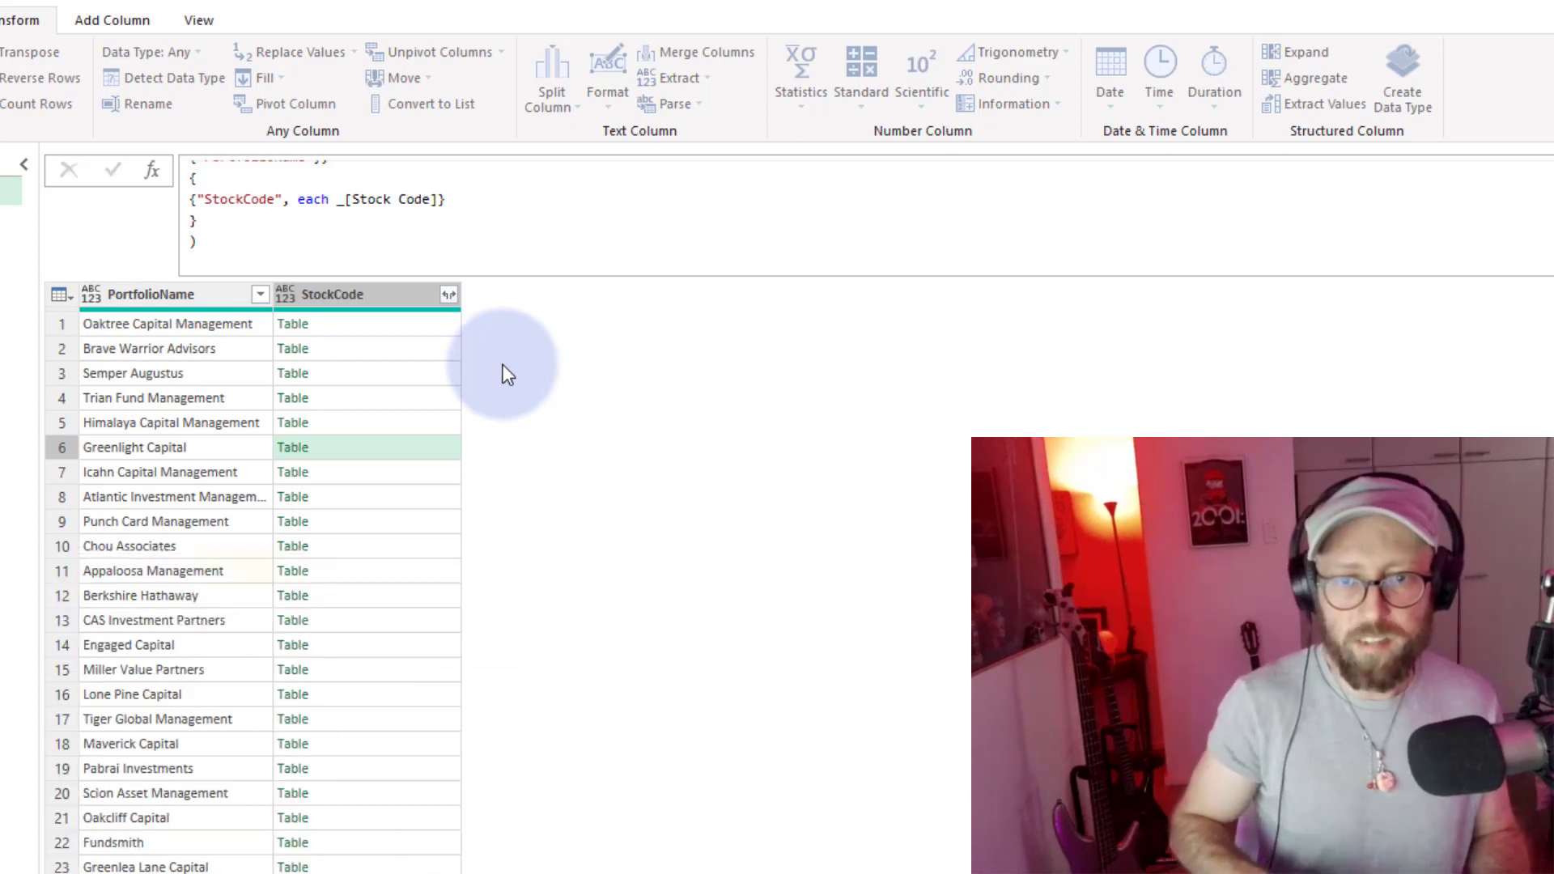
click(400, 332)
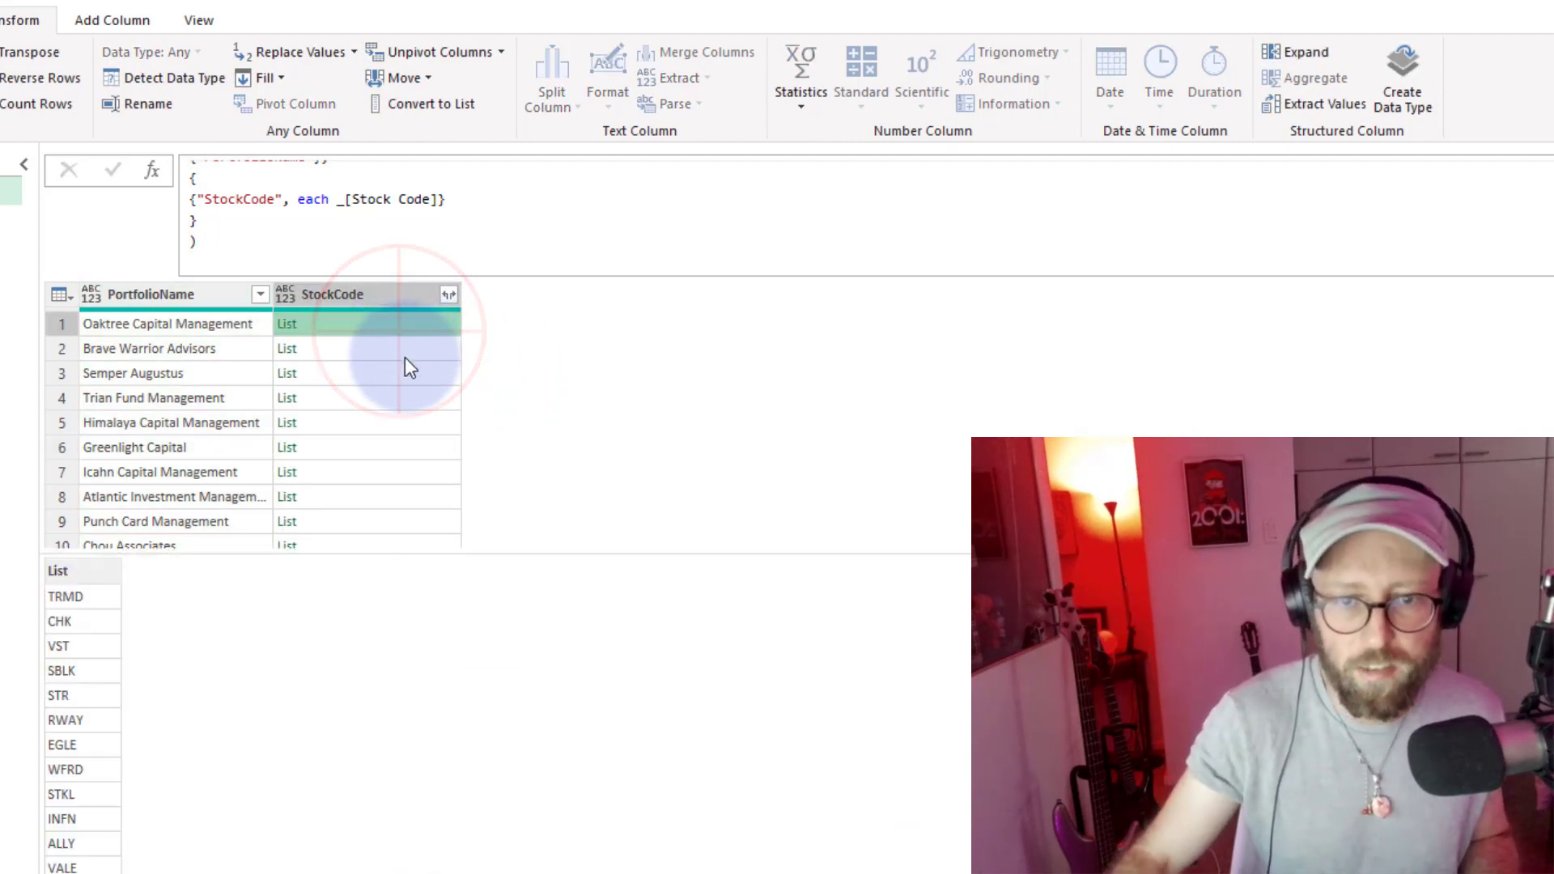
click(400, 349)
click(386, 373)
click(396, 396)
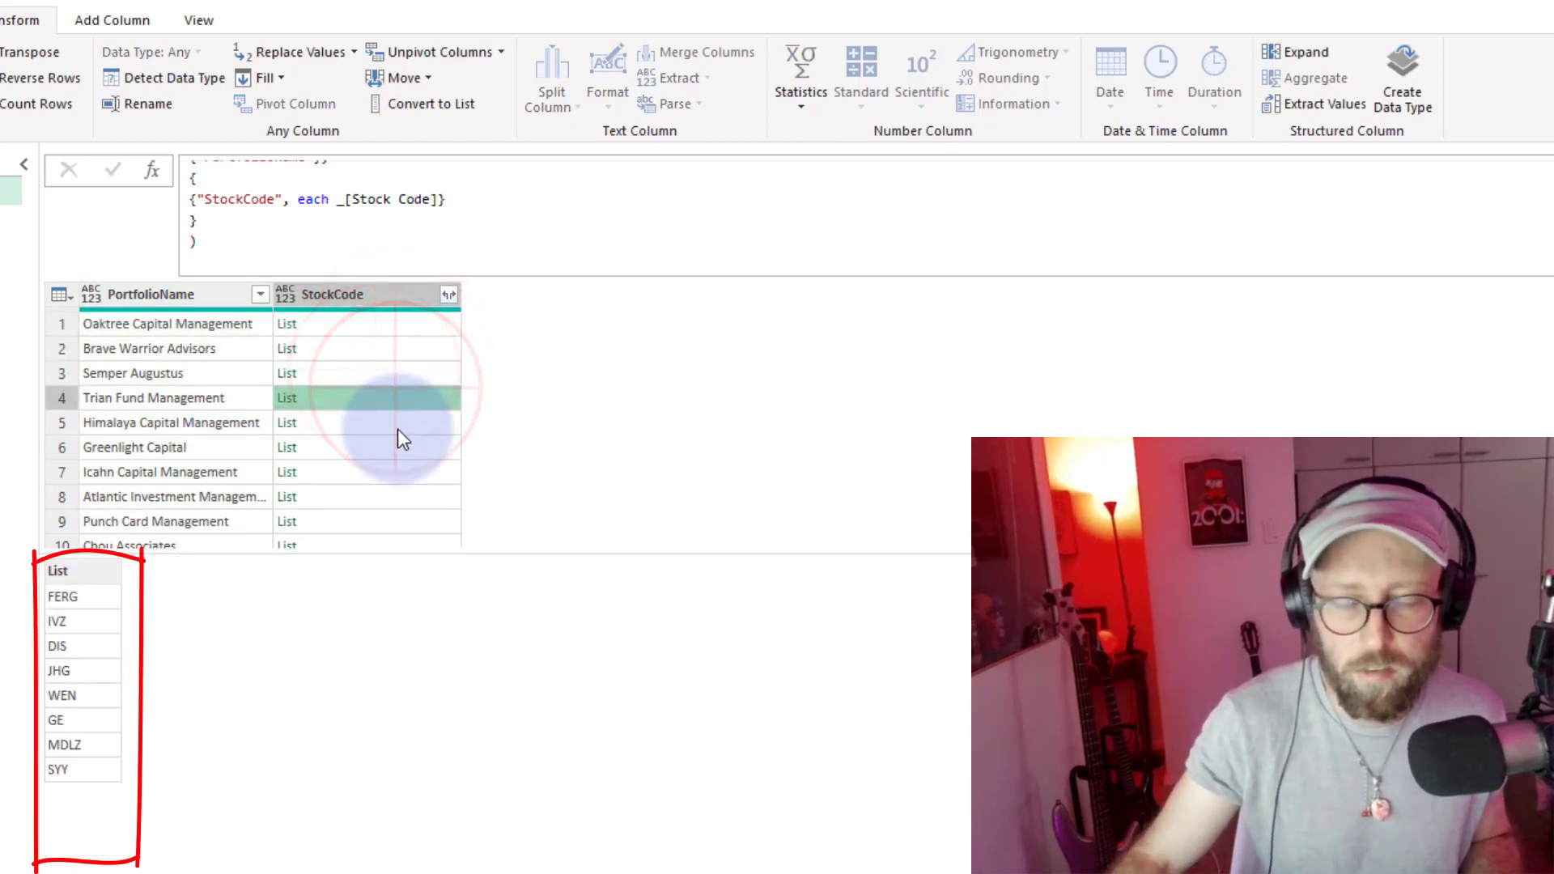
click(396, 422)
click(356, 324)
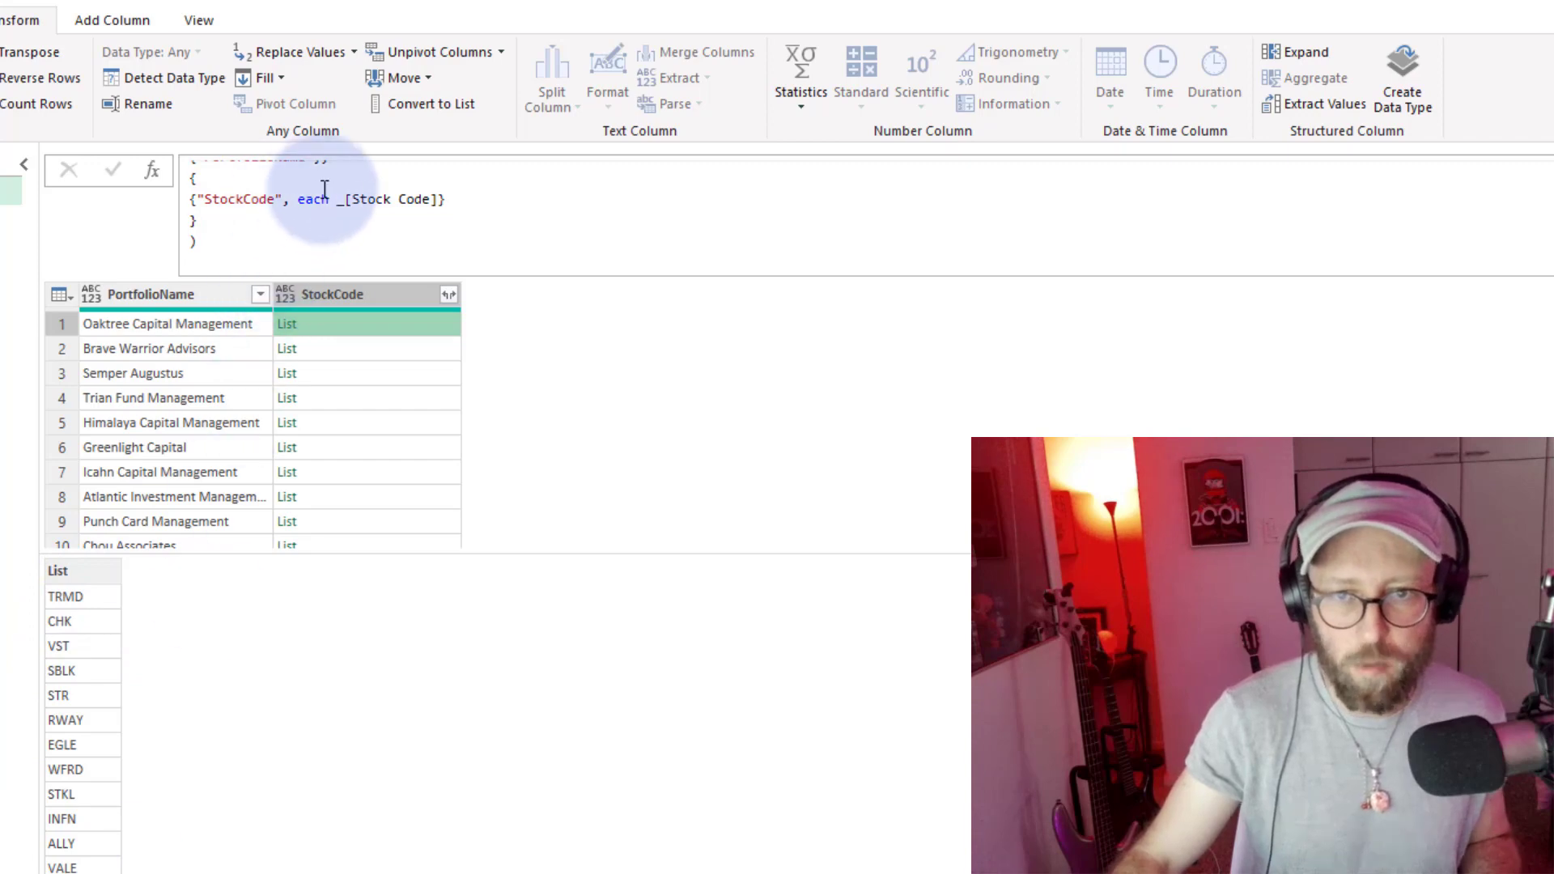
Wrap _[Stock Code] in List.Sort with Order.Ascending in the StockCode aggregation and apply the formula.
click(337, 210)
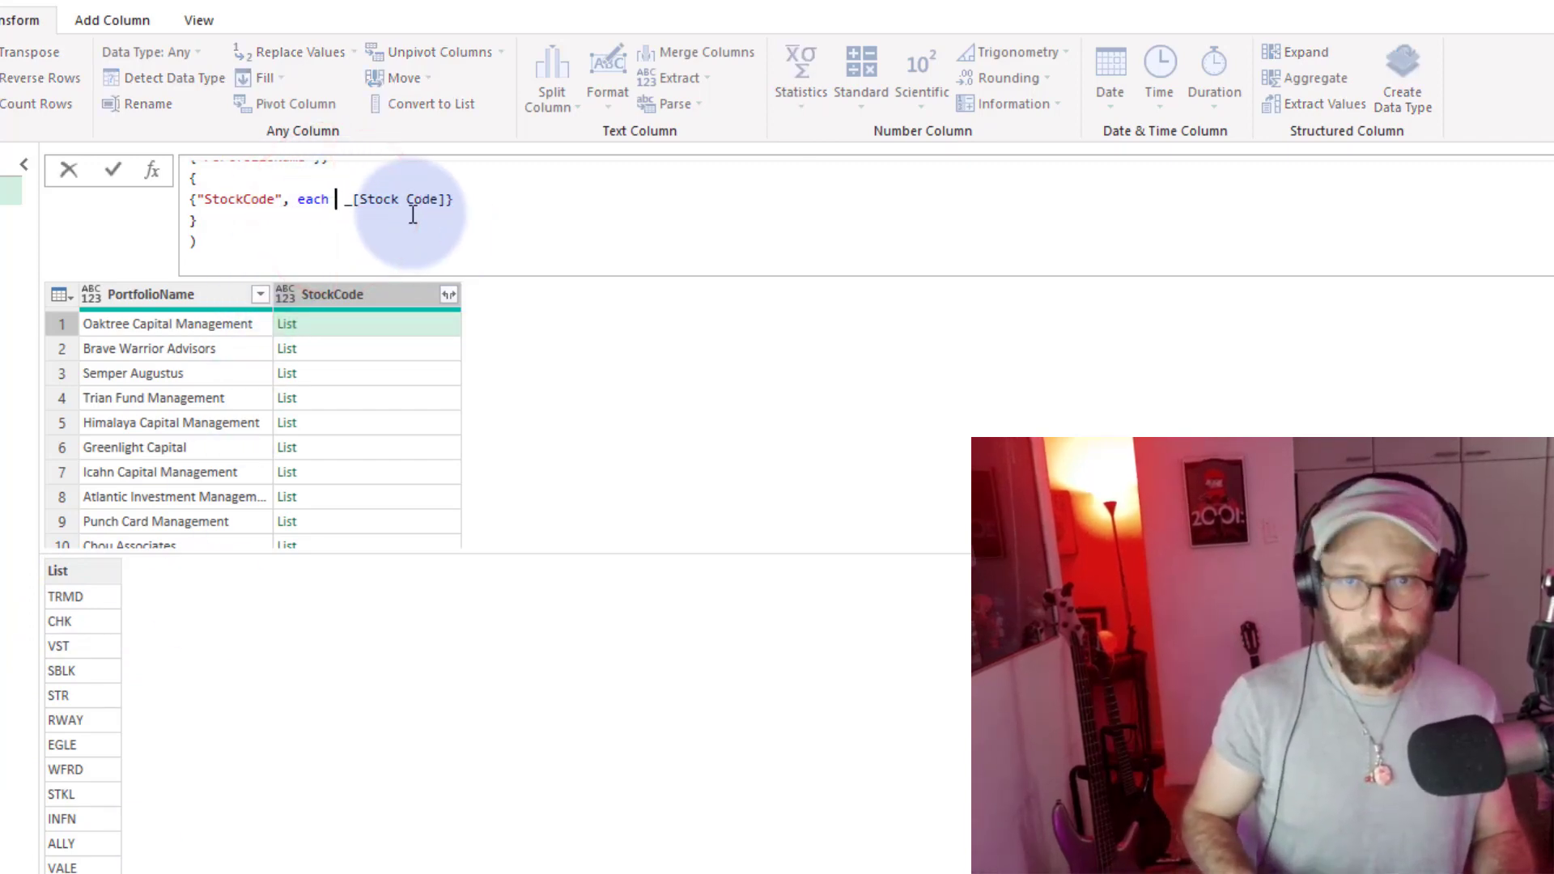
text(List.Sort)
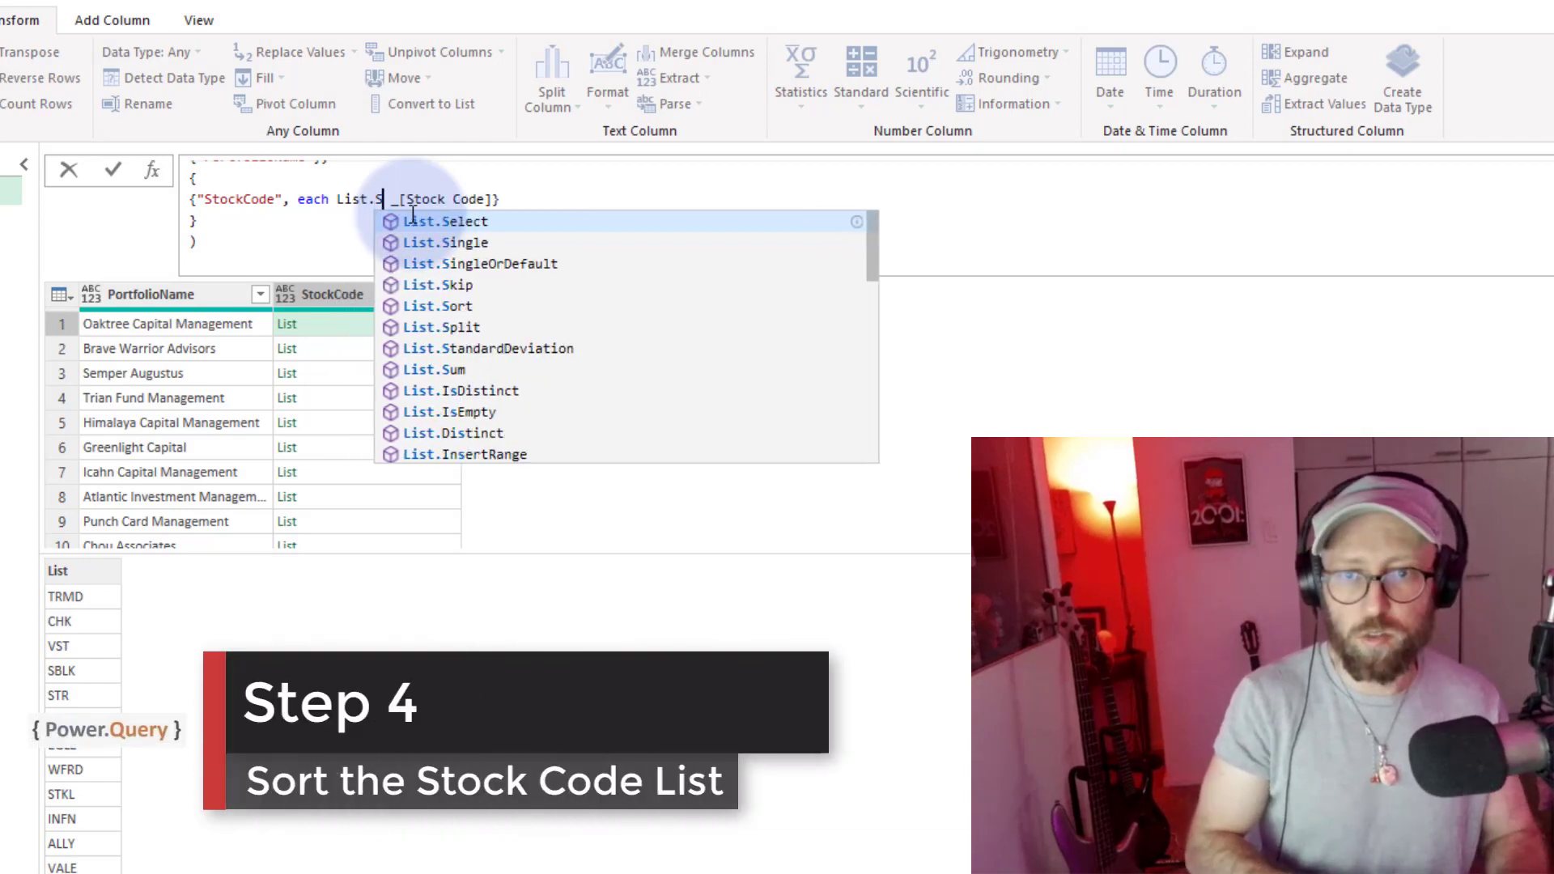
text(()
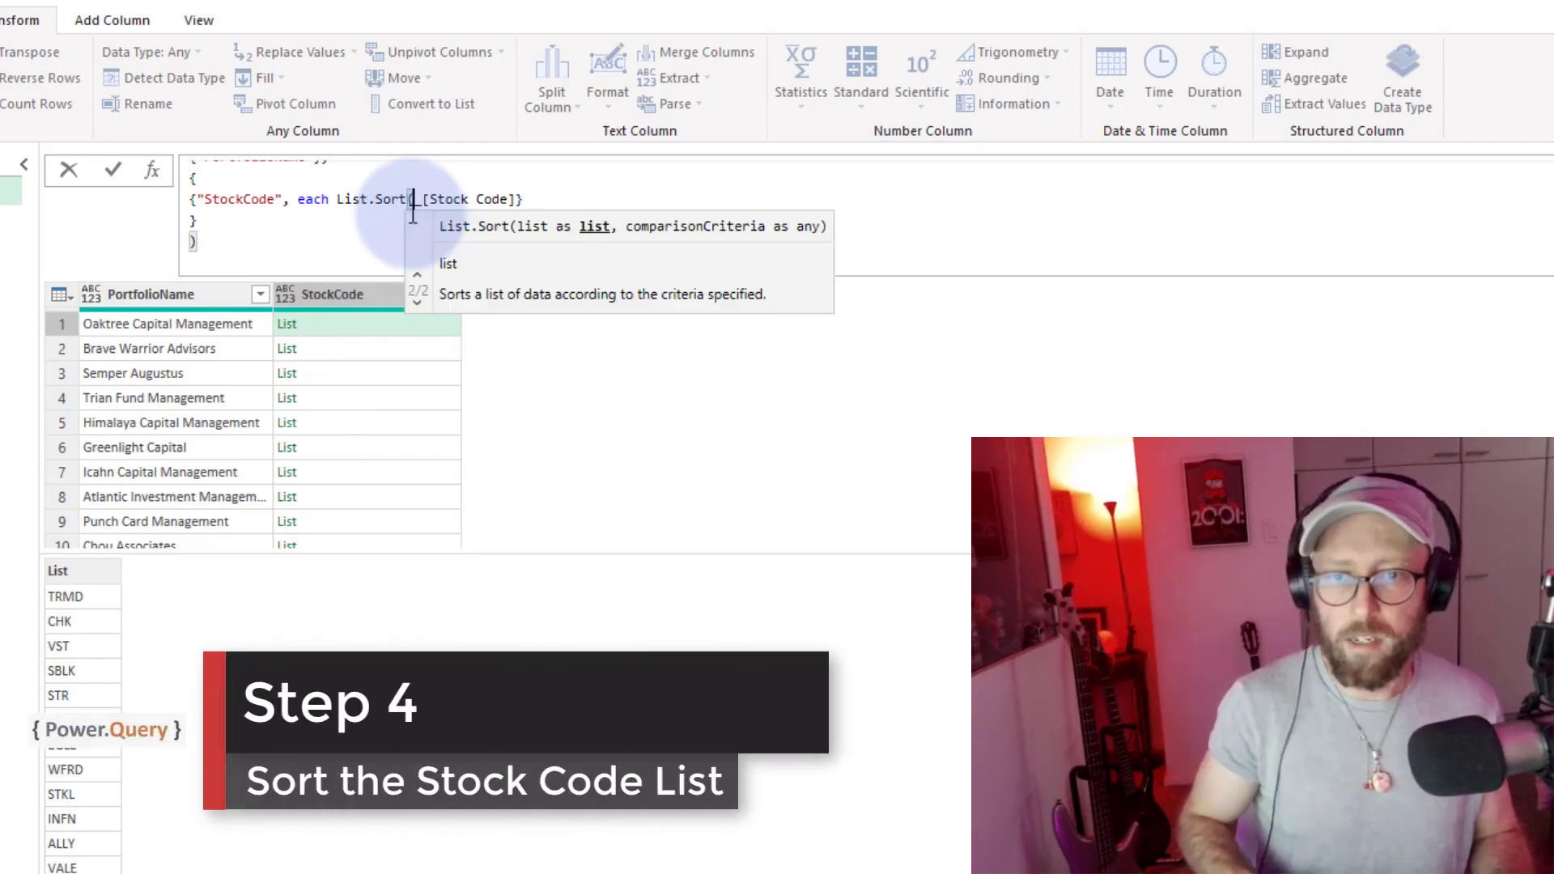
key(Right)
key(Right)
key(Right)
key(Right)
key(Right)
key(Right)
key(Right)
key(Right)
key(Right)
key(Right)
key(Right)
key(Right)
key(Right)
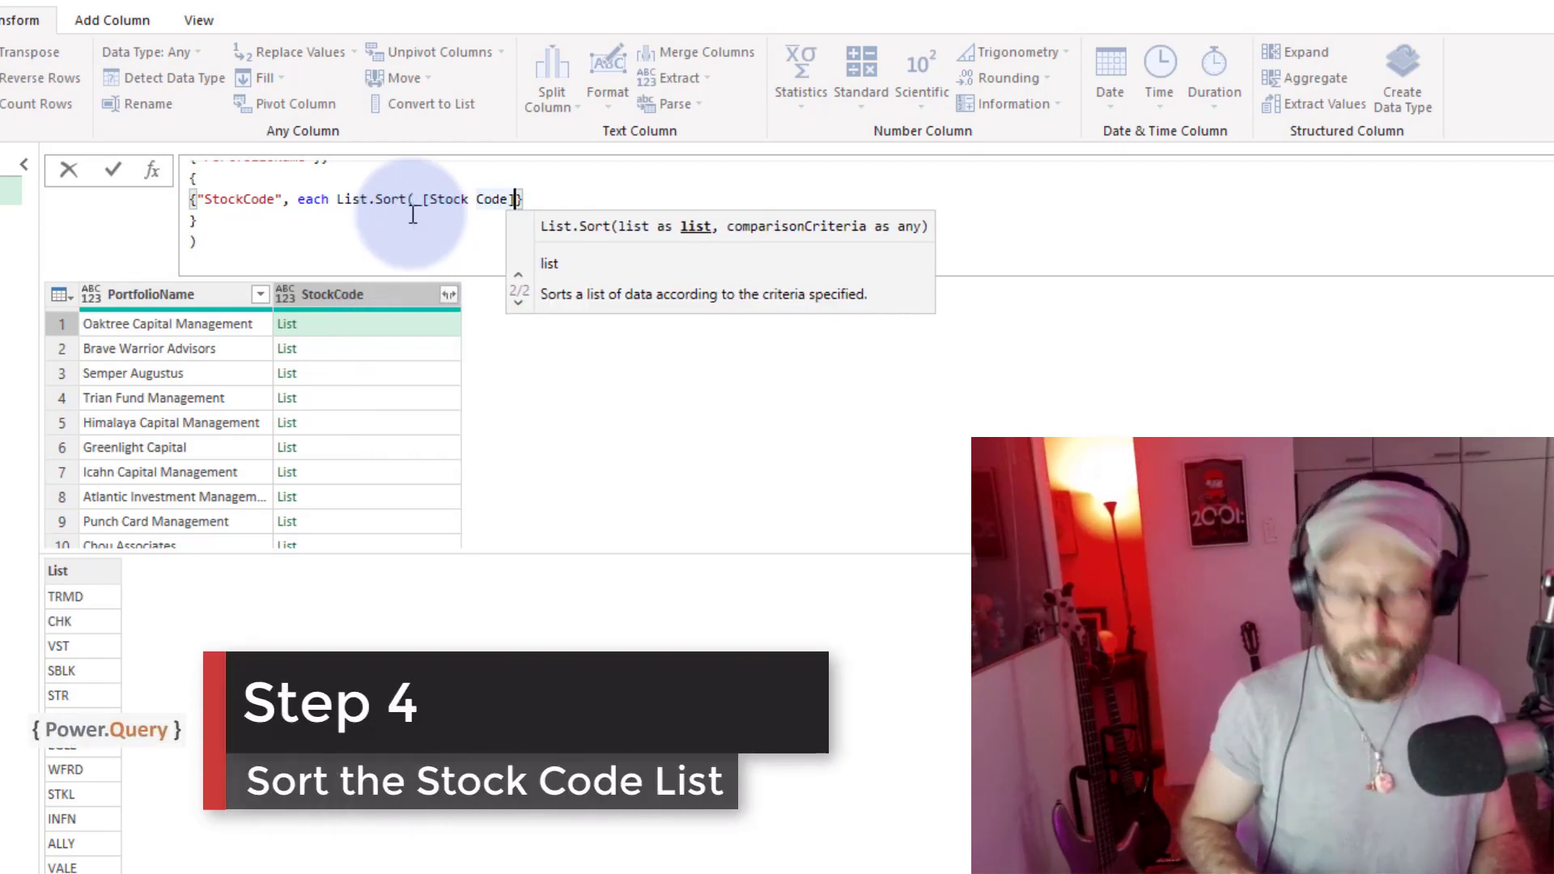
text(, Or)
key(Tab)
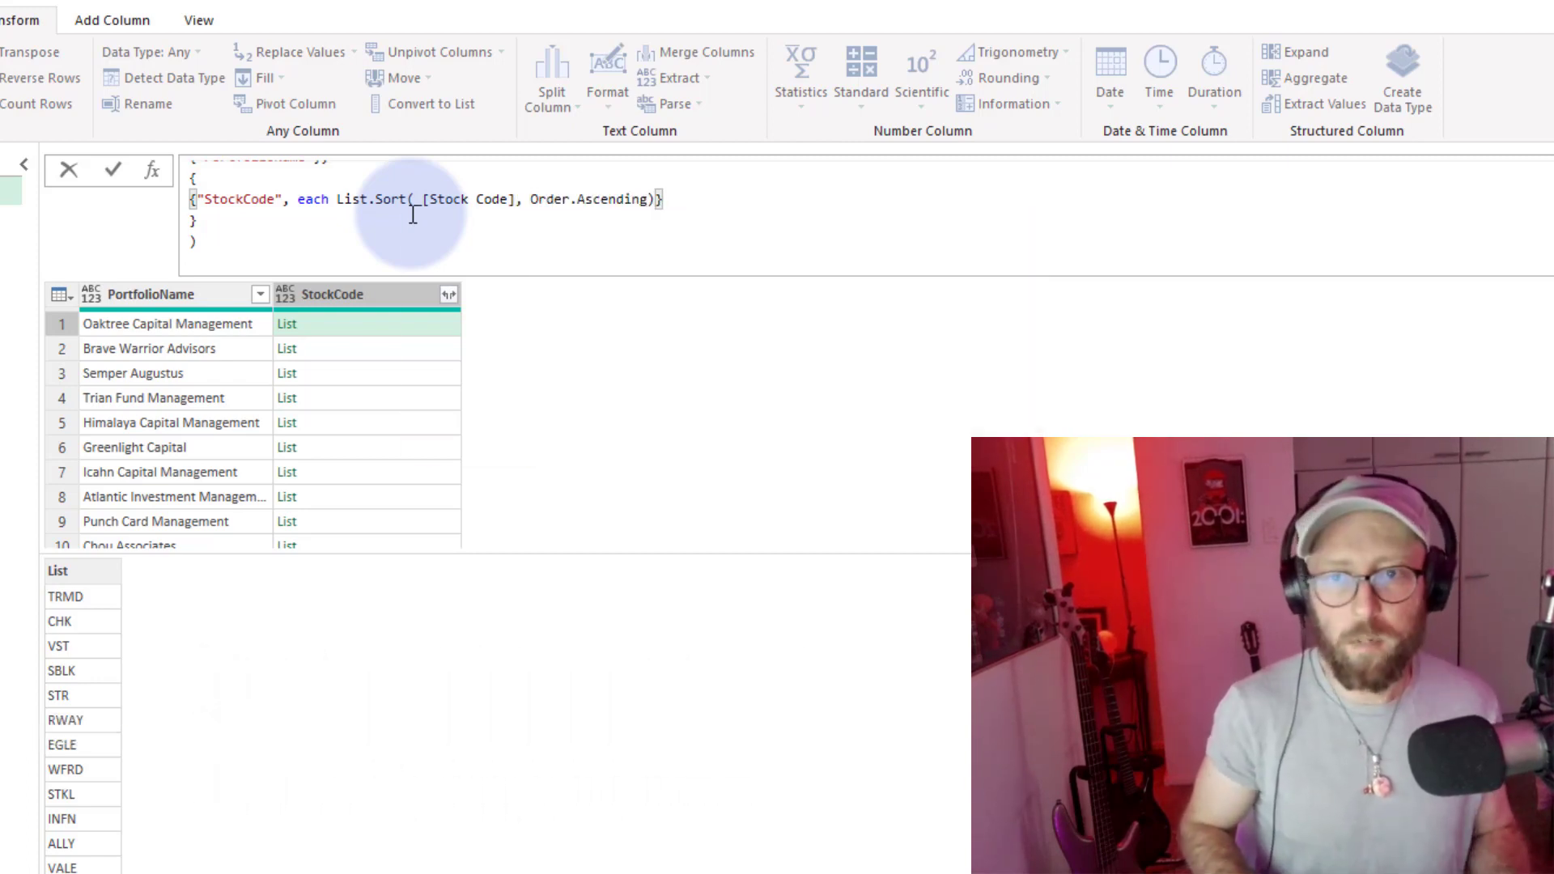
key(Return)
Check the order of the stock codes in the StockCode lists of several portfolios.
click(379, 323)
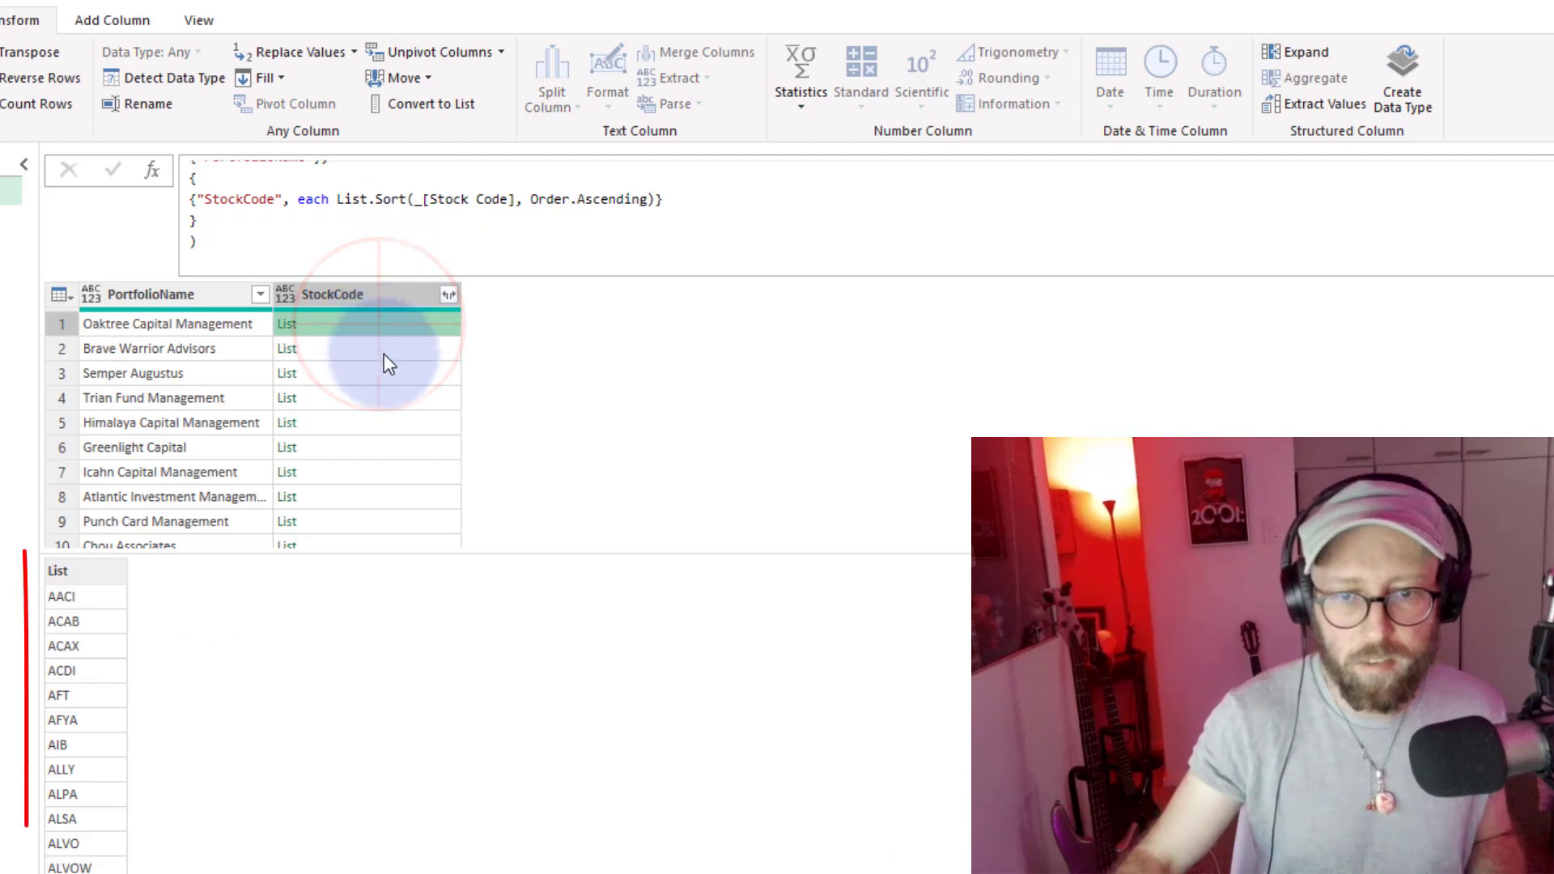
click(384, 354)
click(382, 374)
click(380, 397)
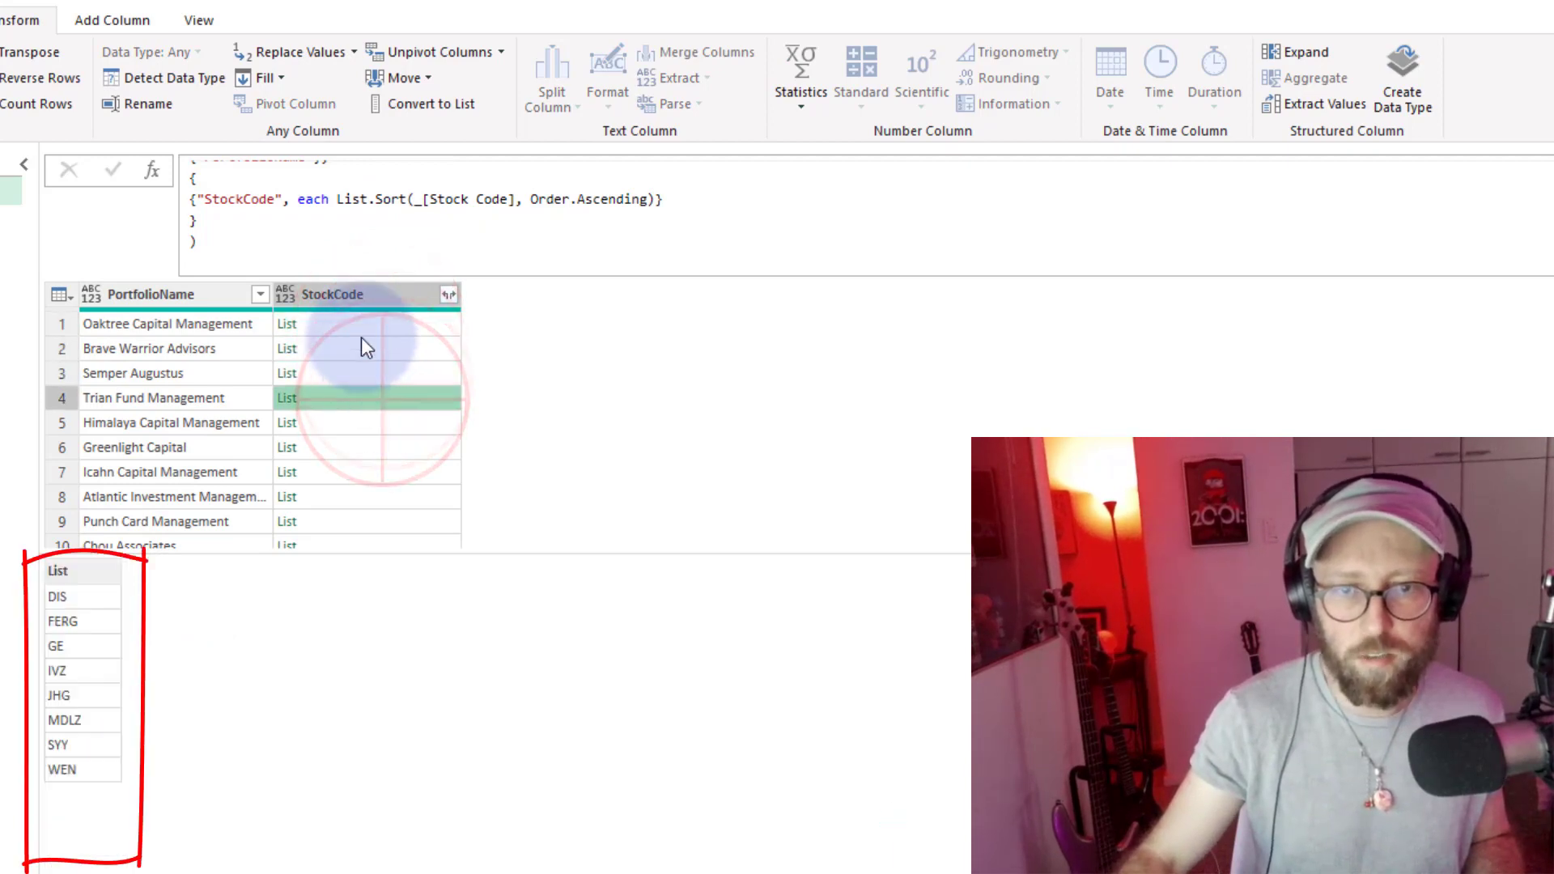
click(359, 324)
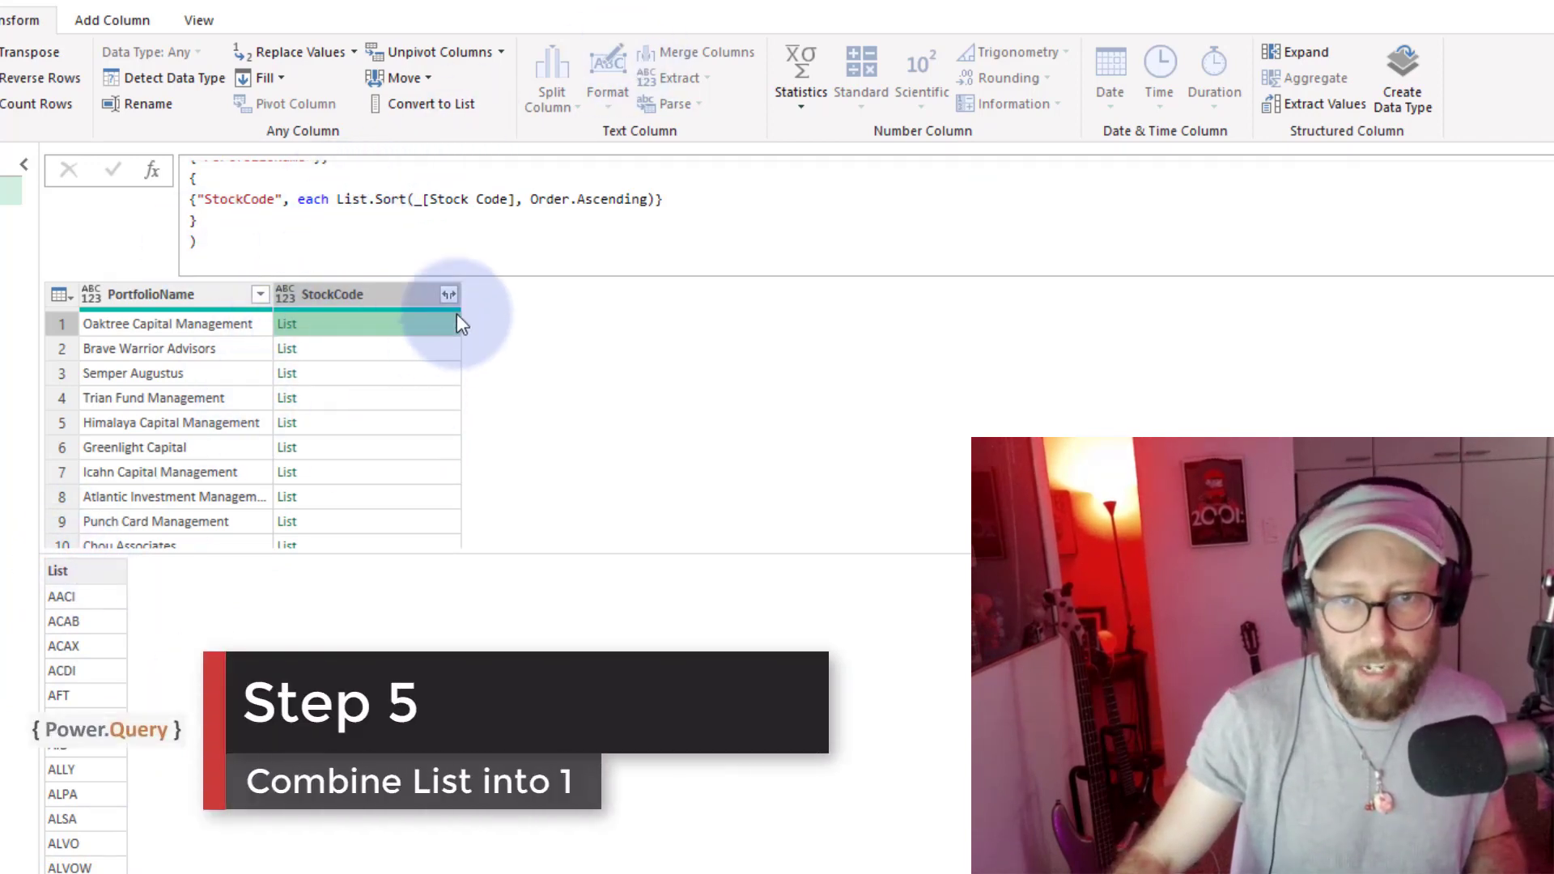
click(346, 354)
click(345, 374)
click(345, 400)
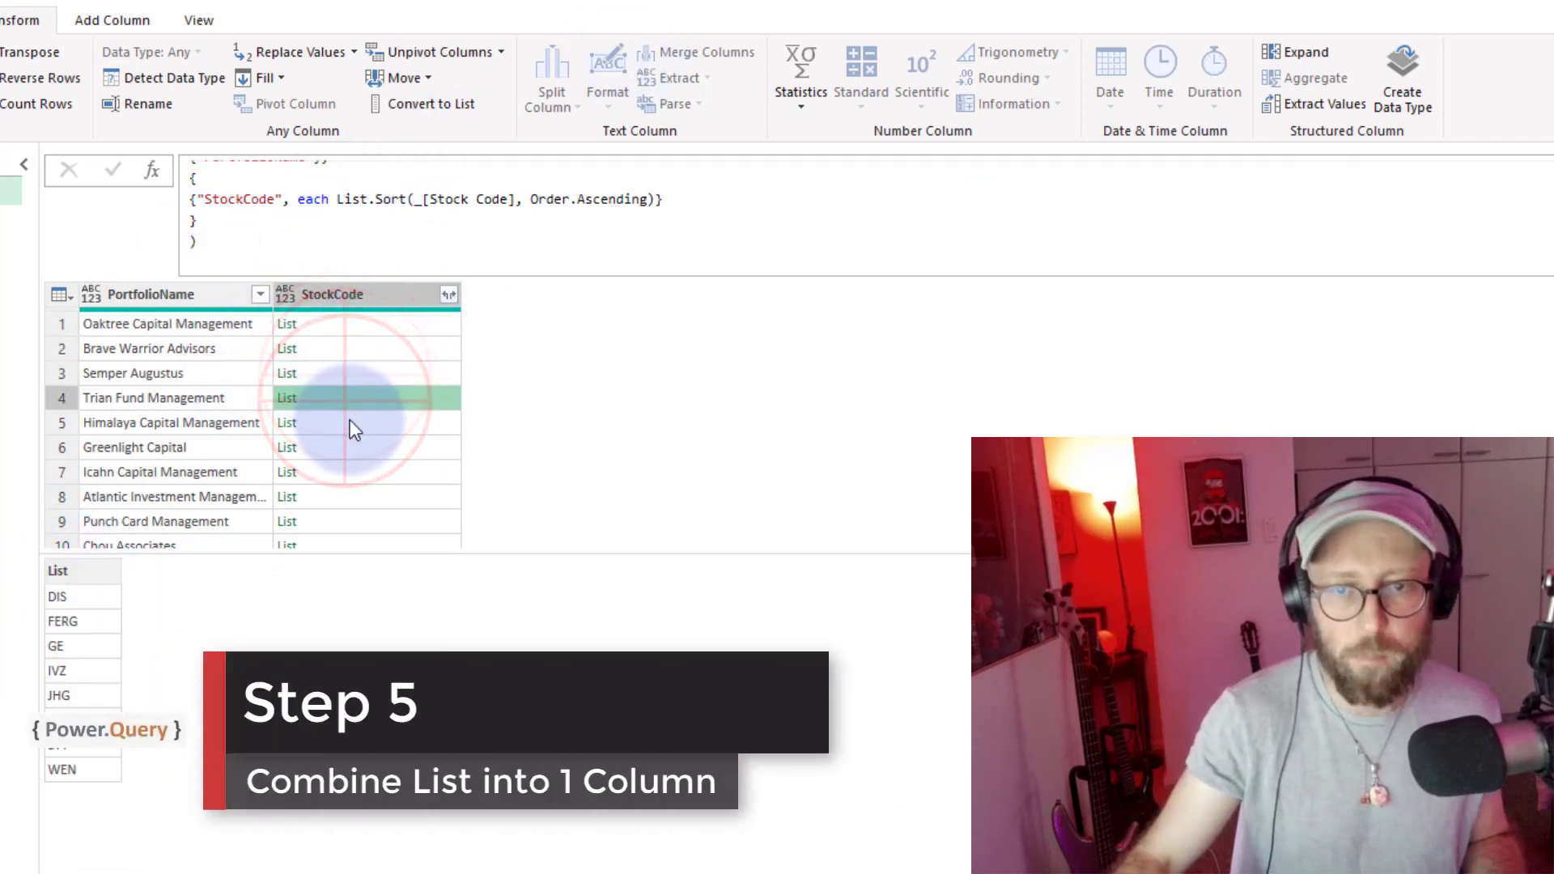
click(347, 445)
click(348, 472)
Wrap the List.Sort expression in Text.Combine with "," as the separator and apply the formula.
click(336, 199)
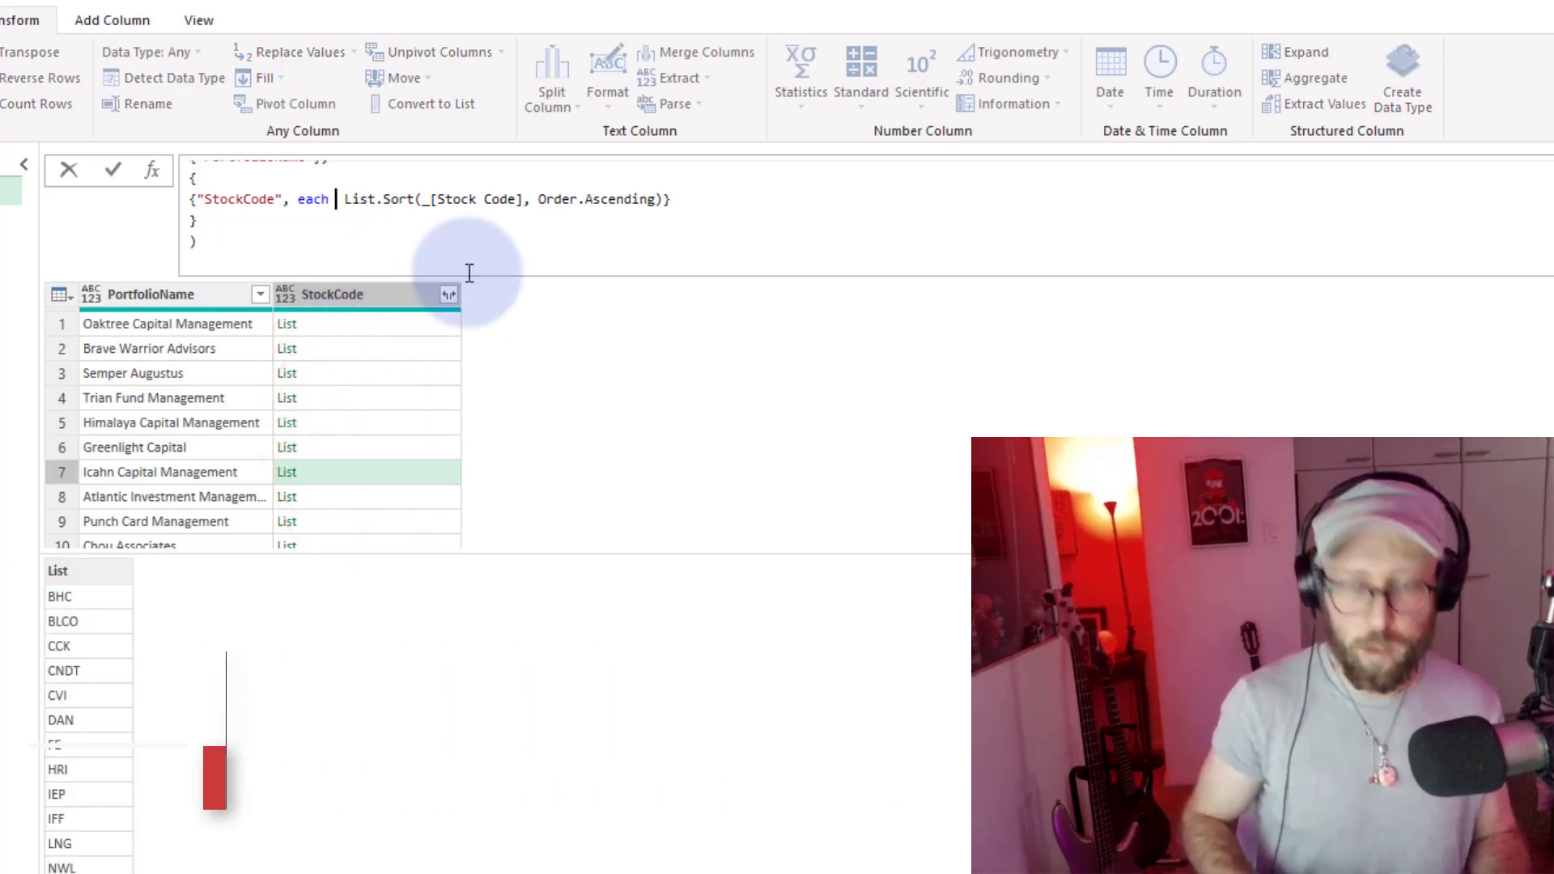
text(Text.C)
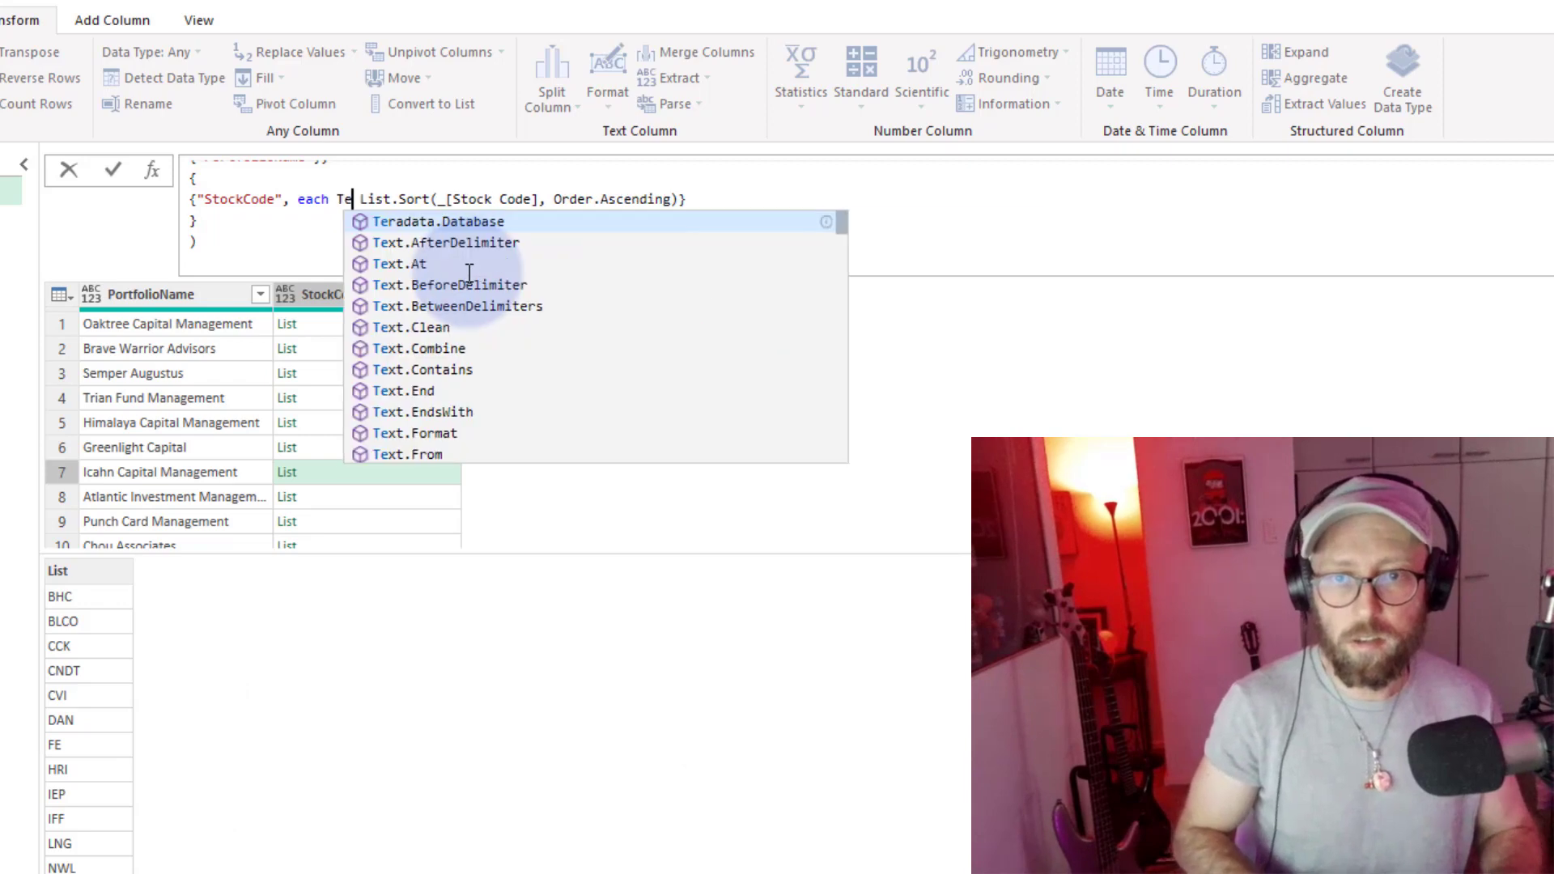
text(opm)
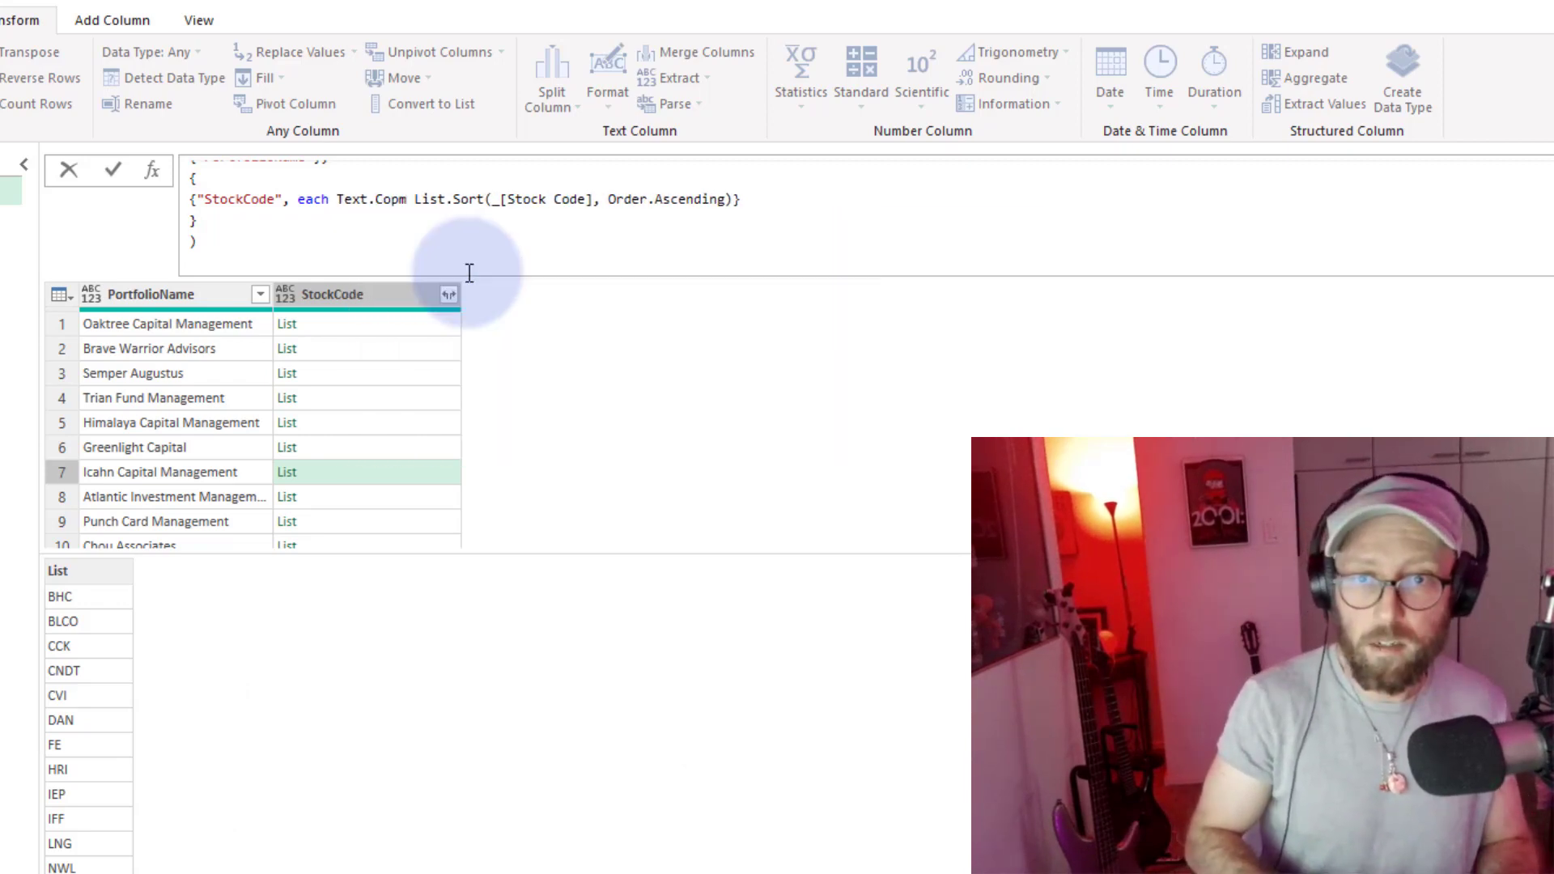
key(BackSpace)
key(BackSpace)
text(mbine)
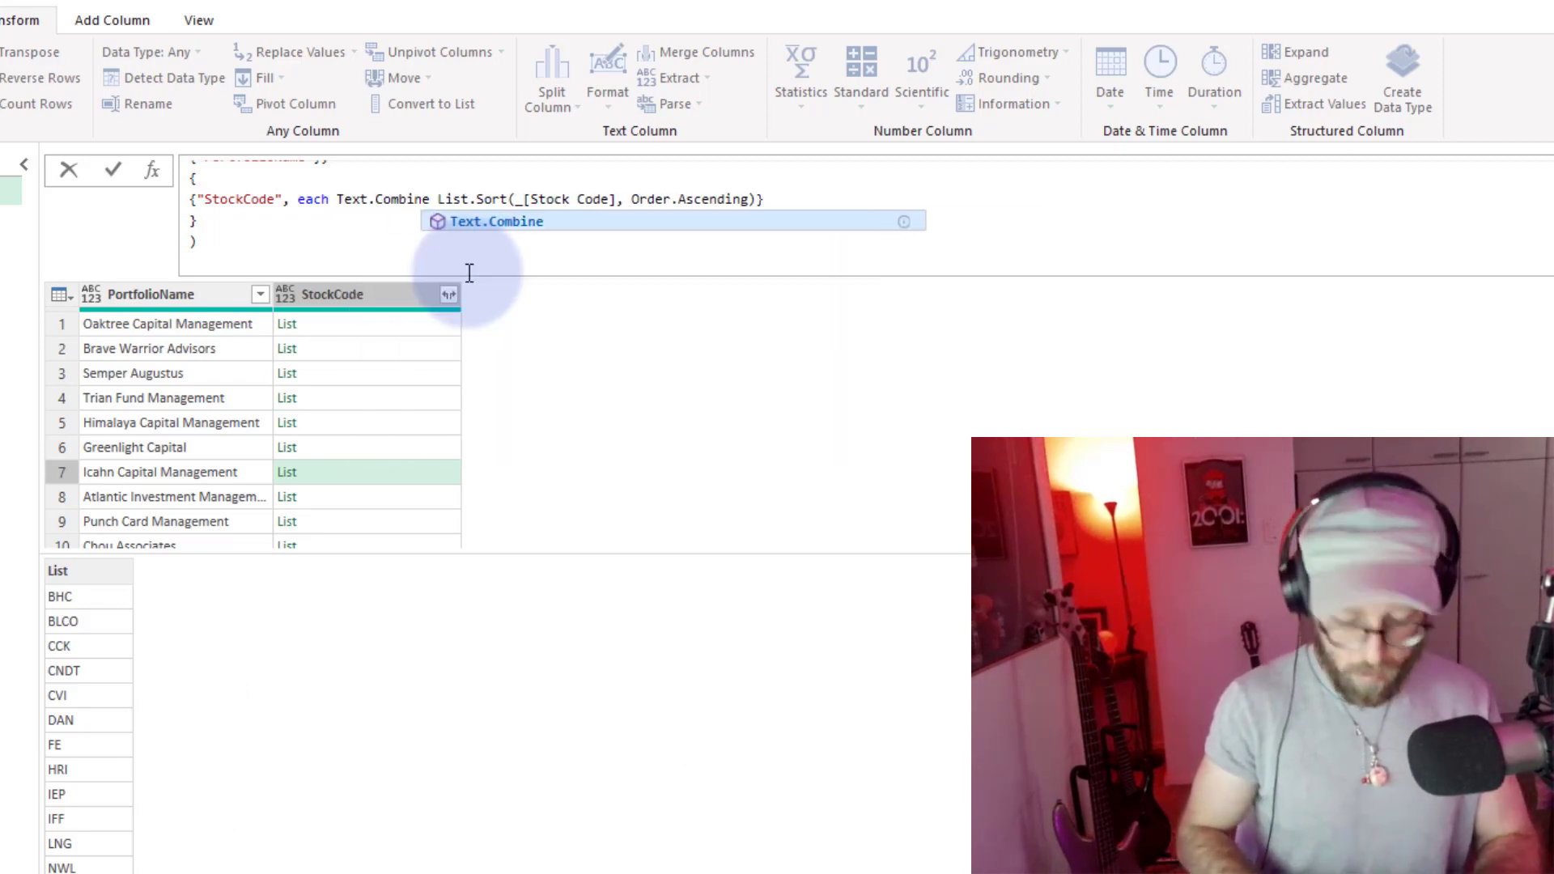
text(()
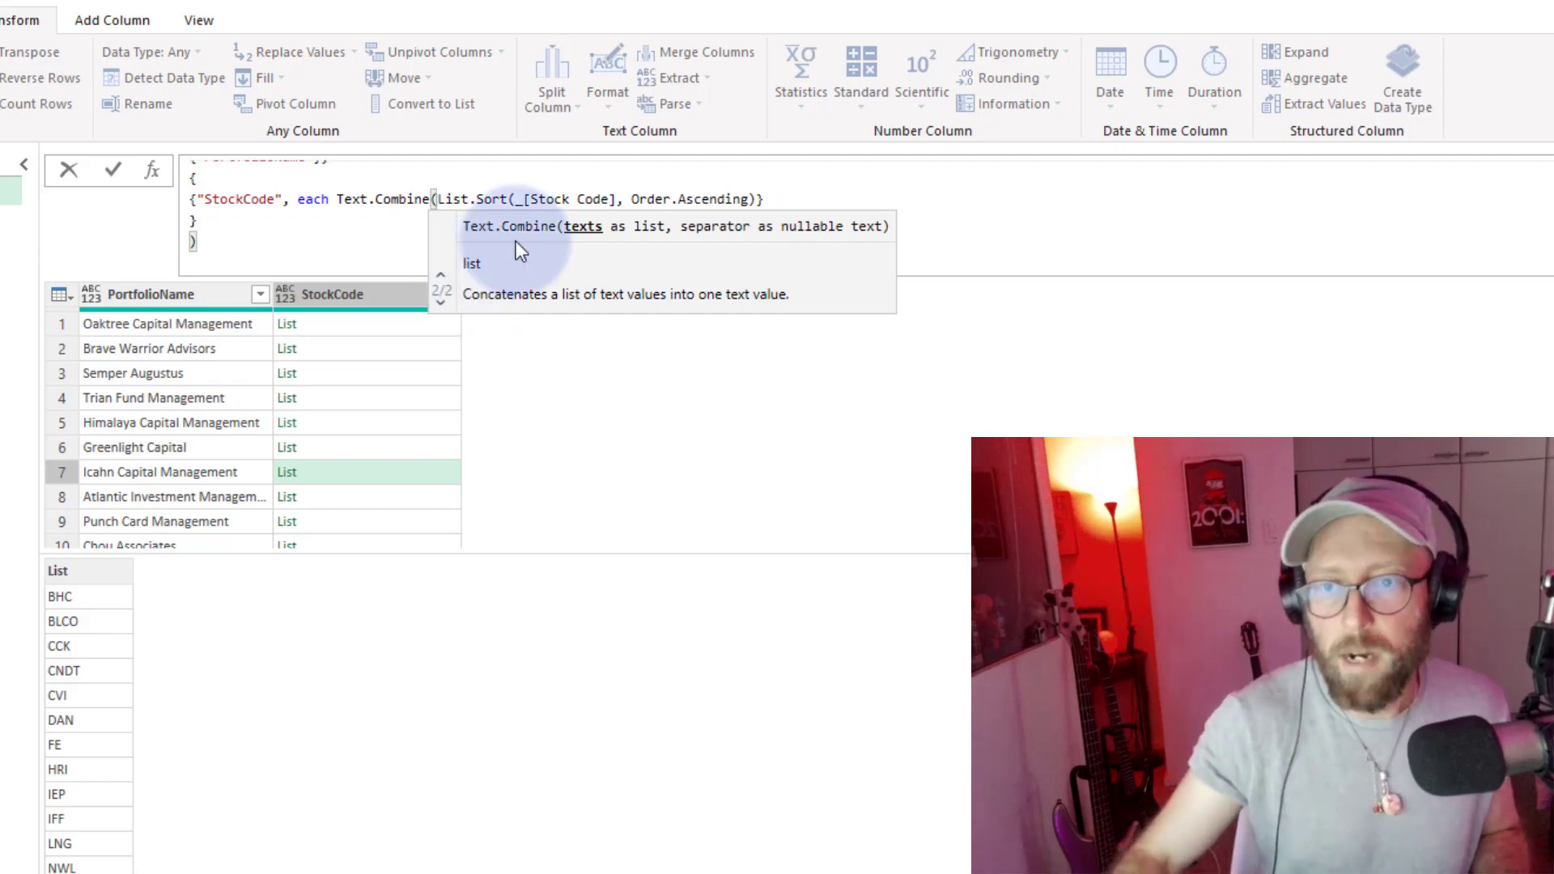
text(()
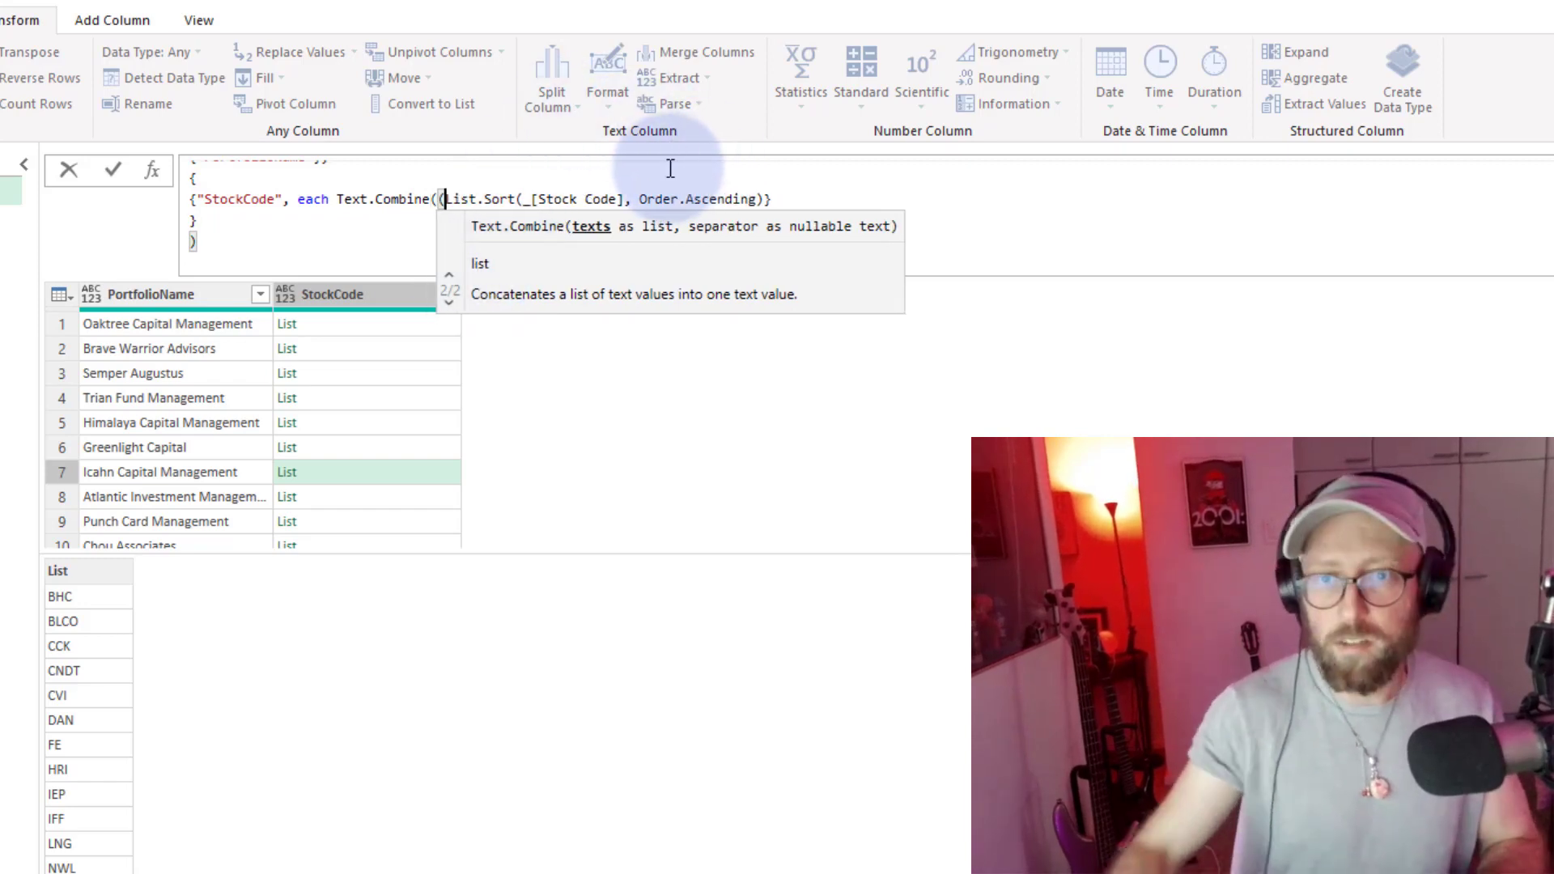
text(),",)
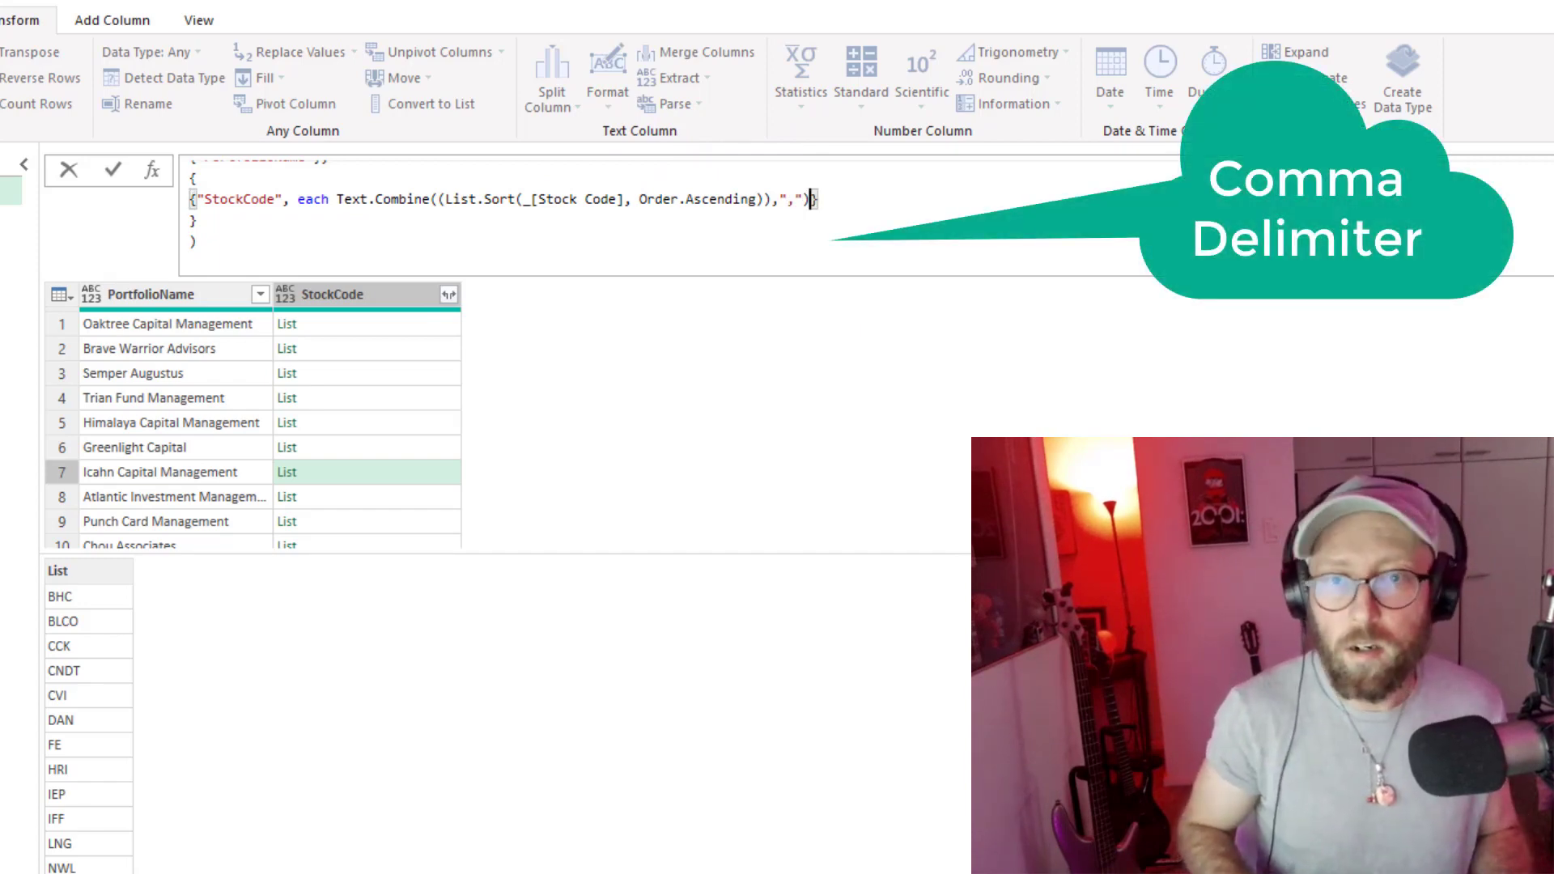
key(Return)
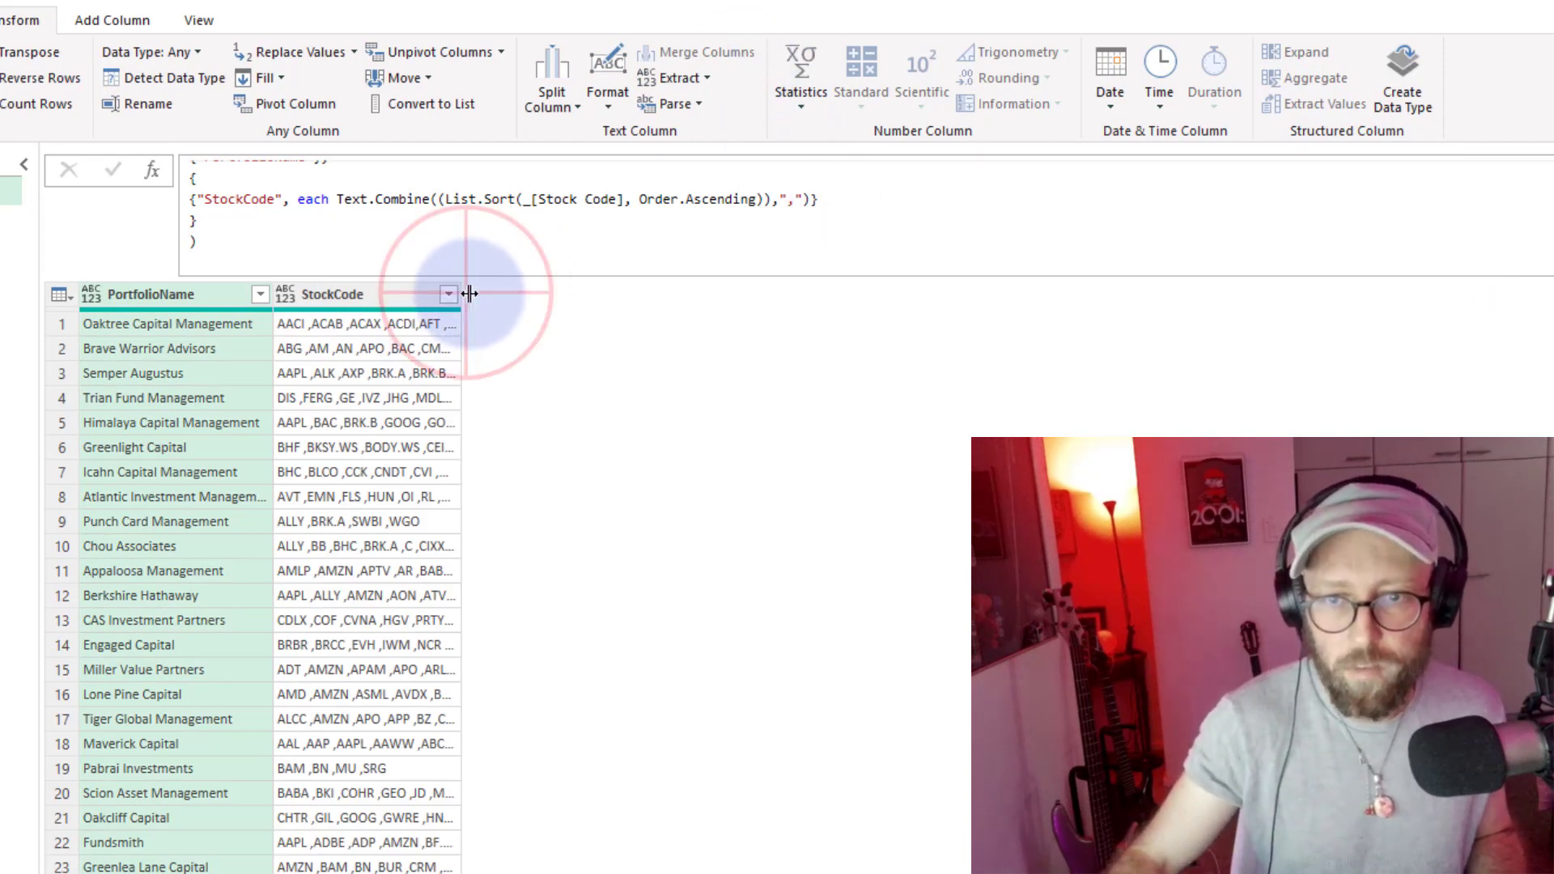
Widen the StockCode column to about three and a half times its width and review the combined codes across the portfolios.
mouse_move(466, 293)
mouse_down()
mouse_move(947, 280)
mouse_move(948, 293)
mouse_up()
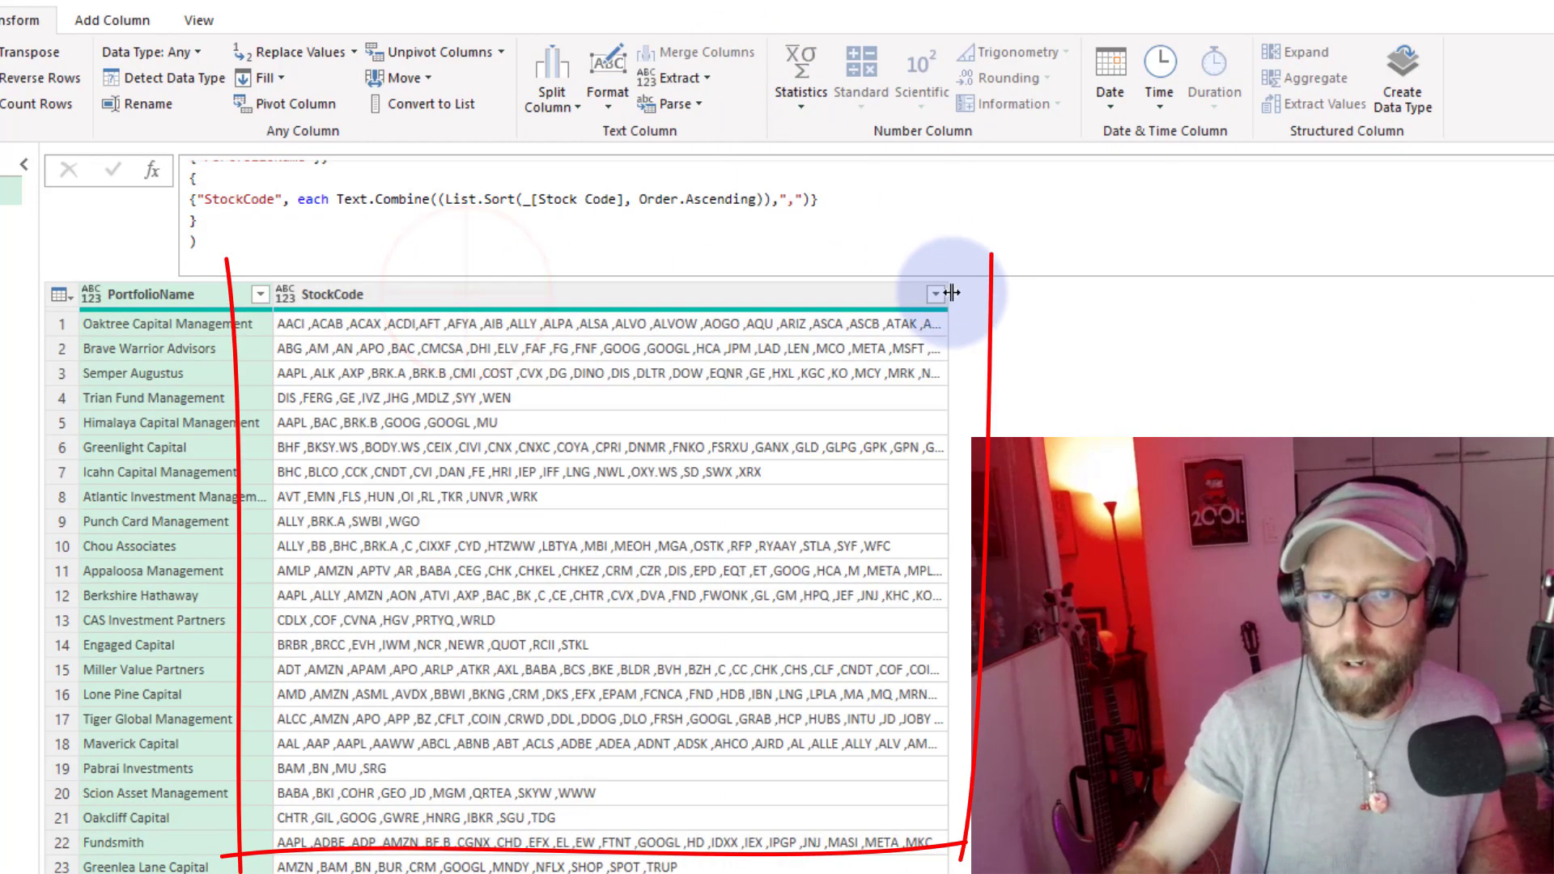
click(528, 328)
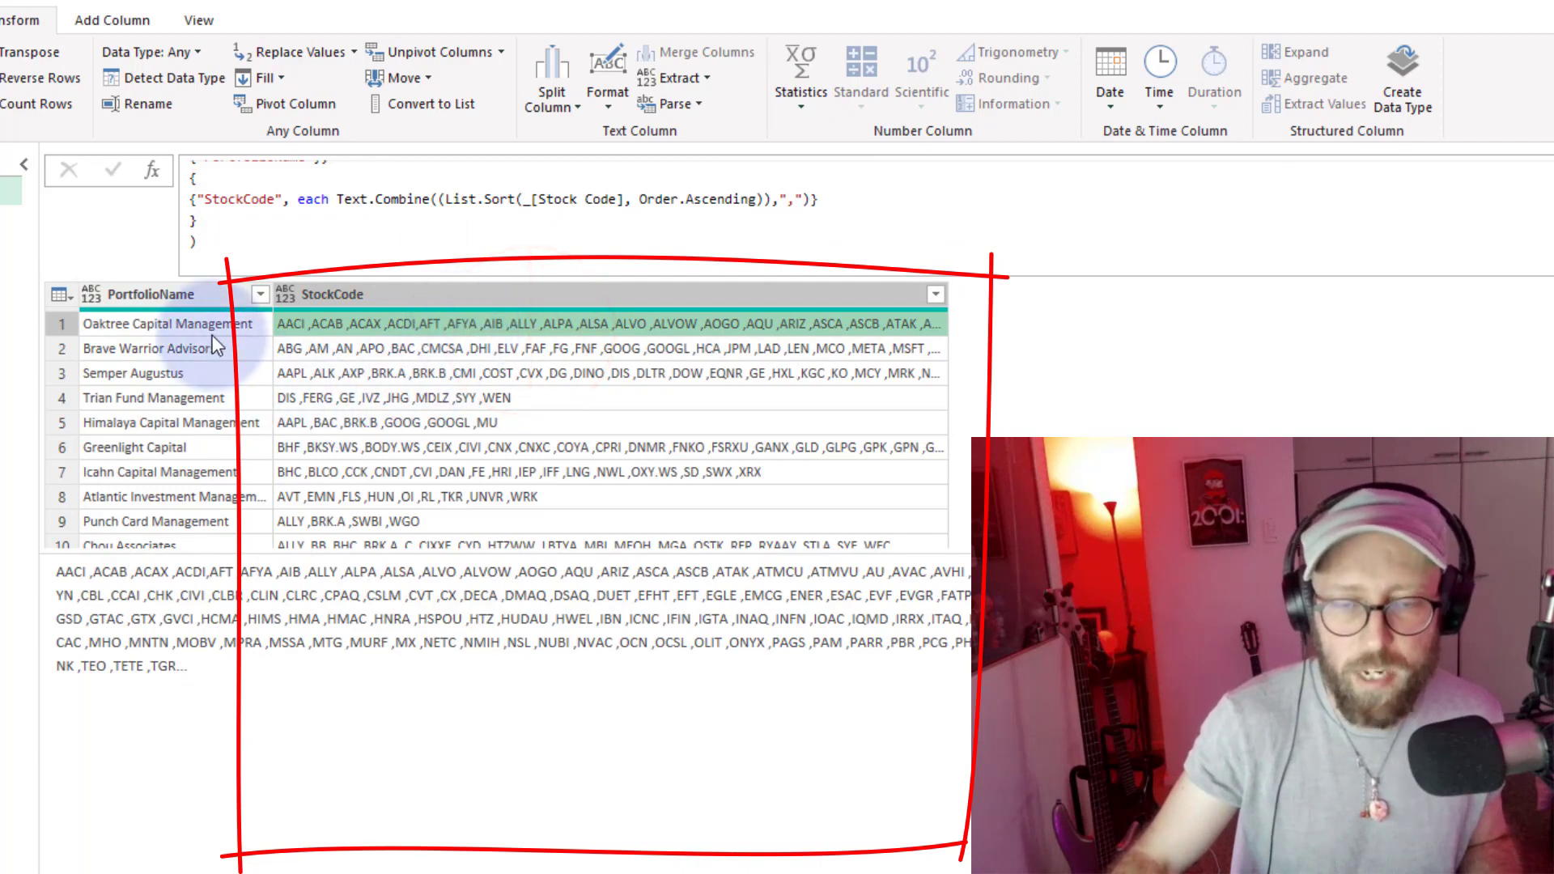
click(230, 423)
click(441, 422)
scroll(446, 399, down, 9)
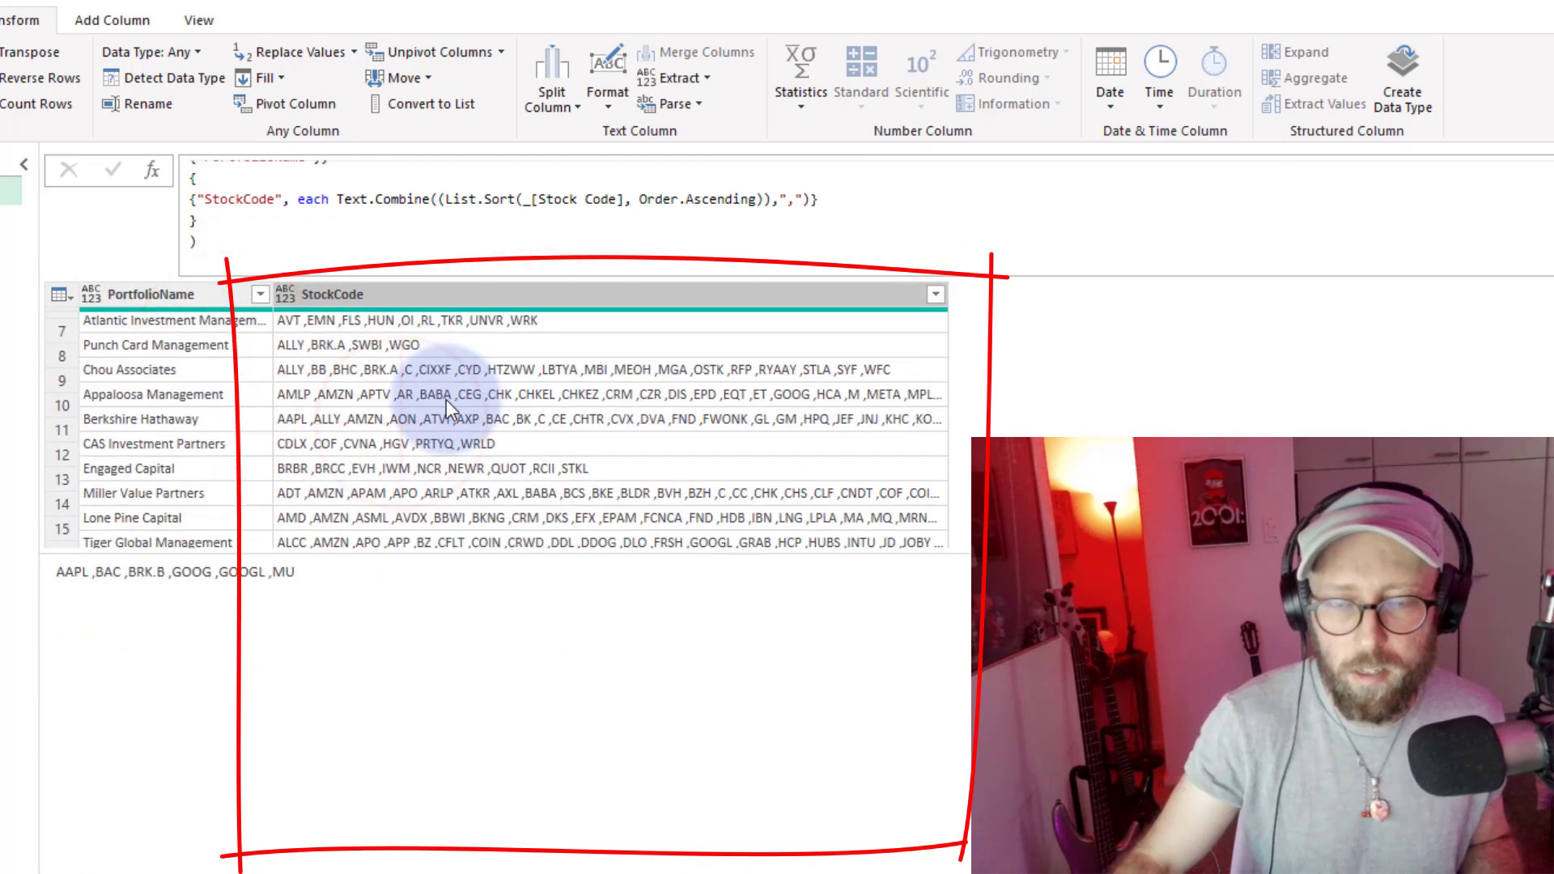
scroll(445, 400, up, 9)
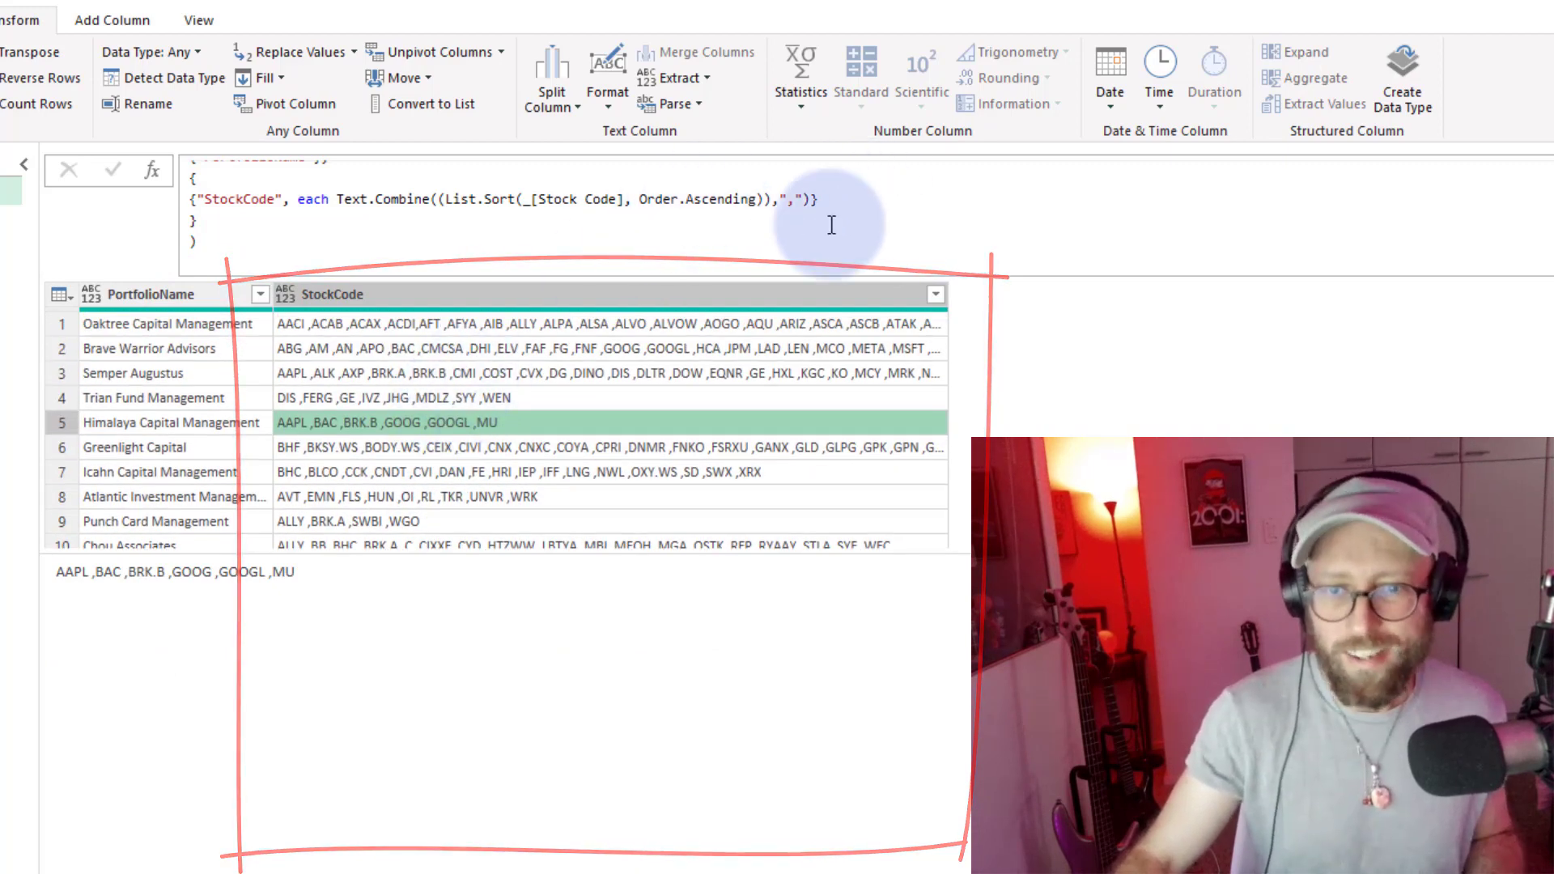
Add a second aggregation named "StockCount" with each _ on a new line below the StockCode aggregation.
click(845, 200)
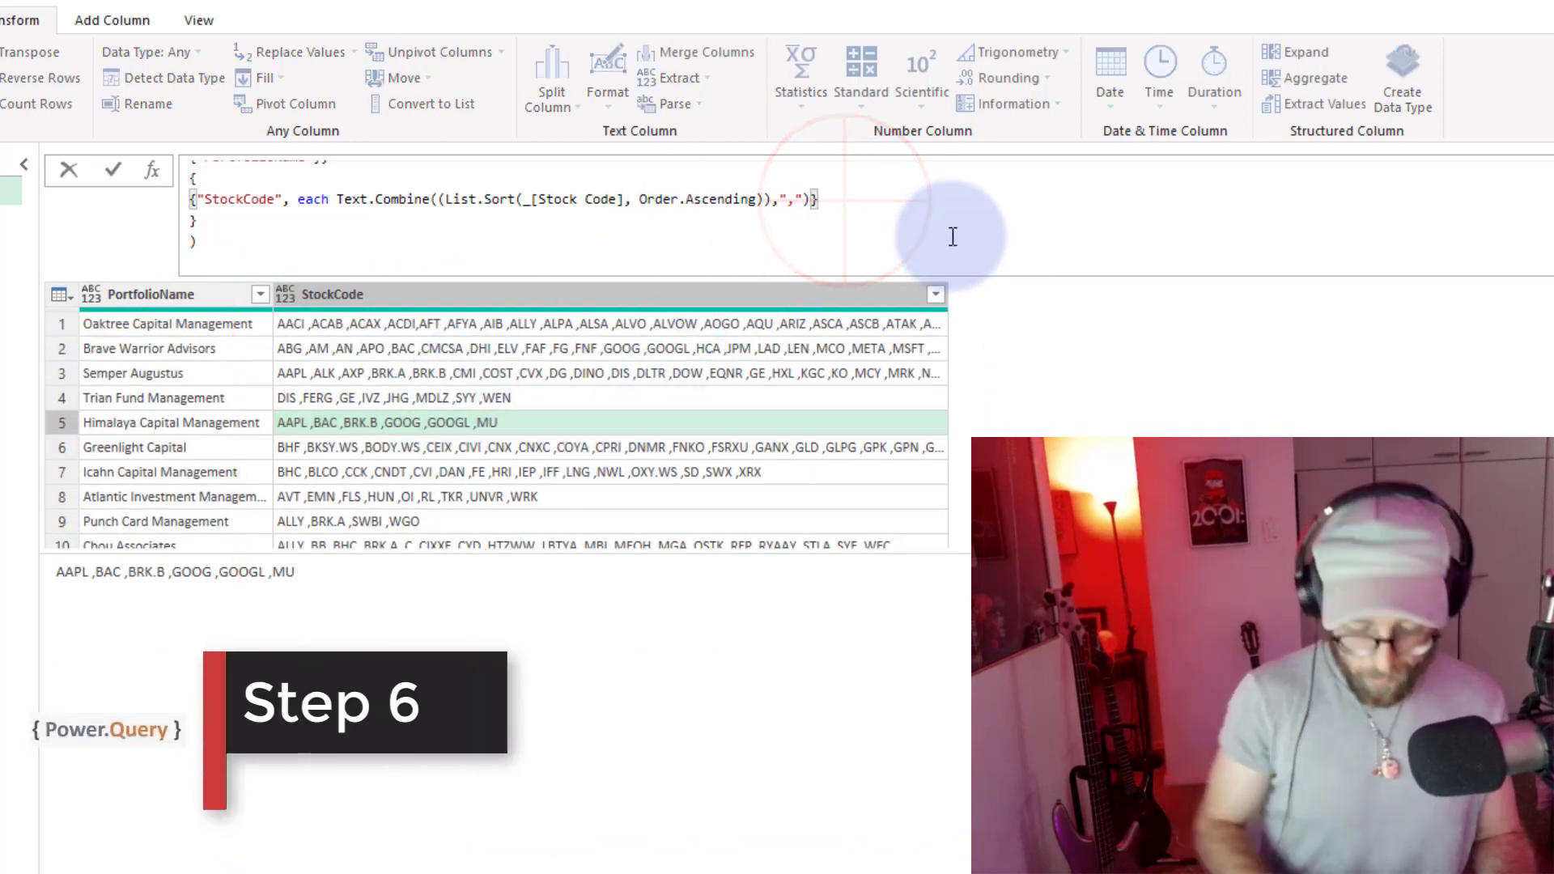
text(,)
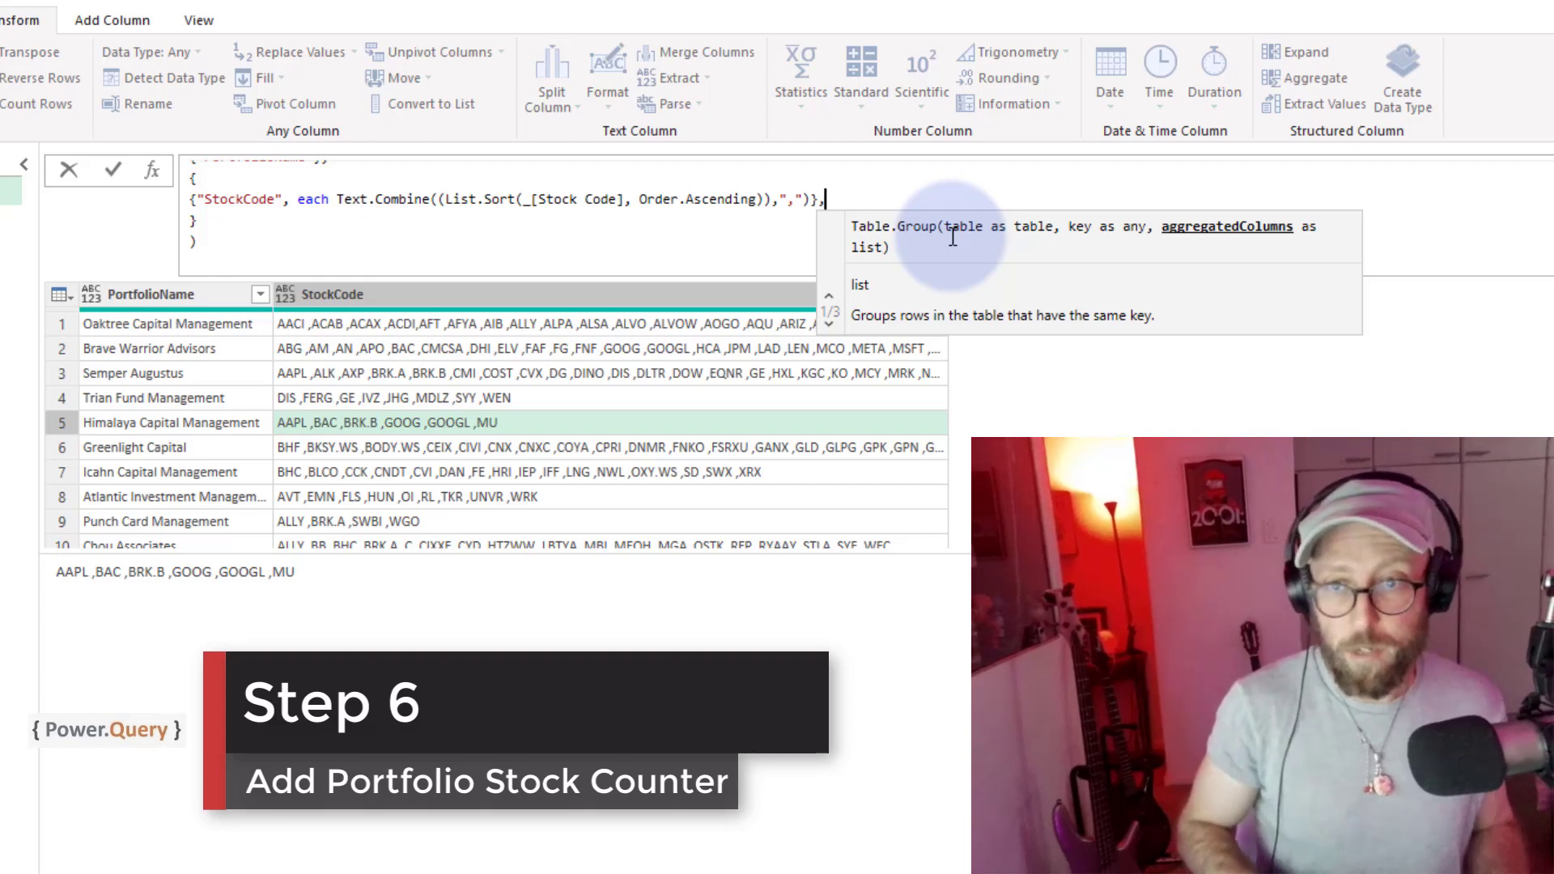
key(Return)
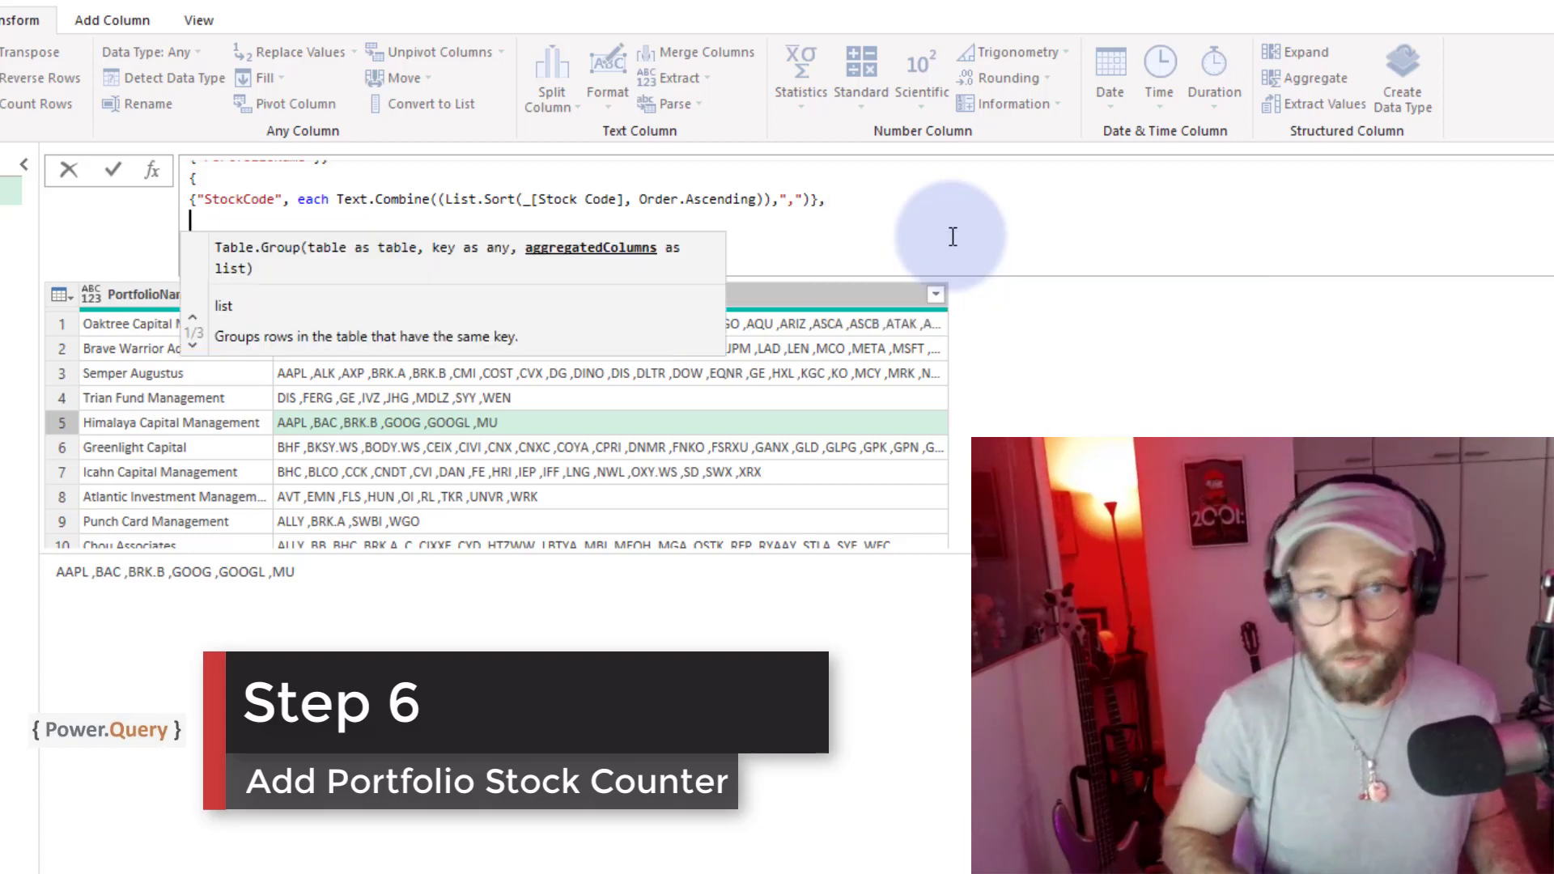
text({)
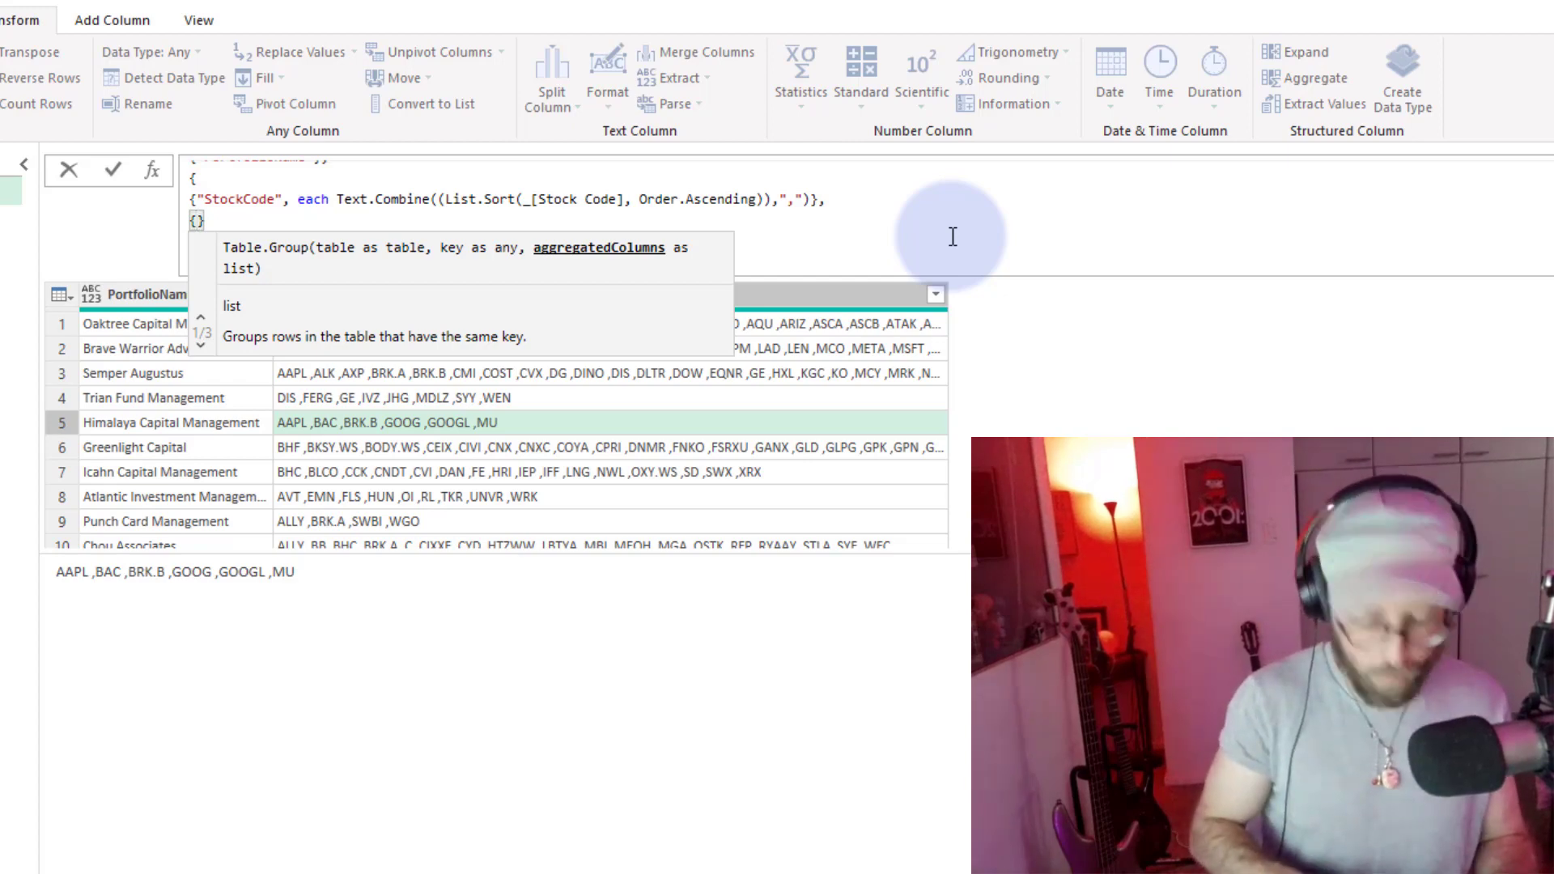
text("StockC)
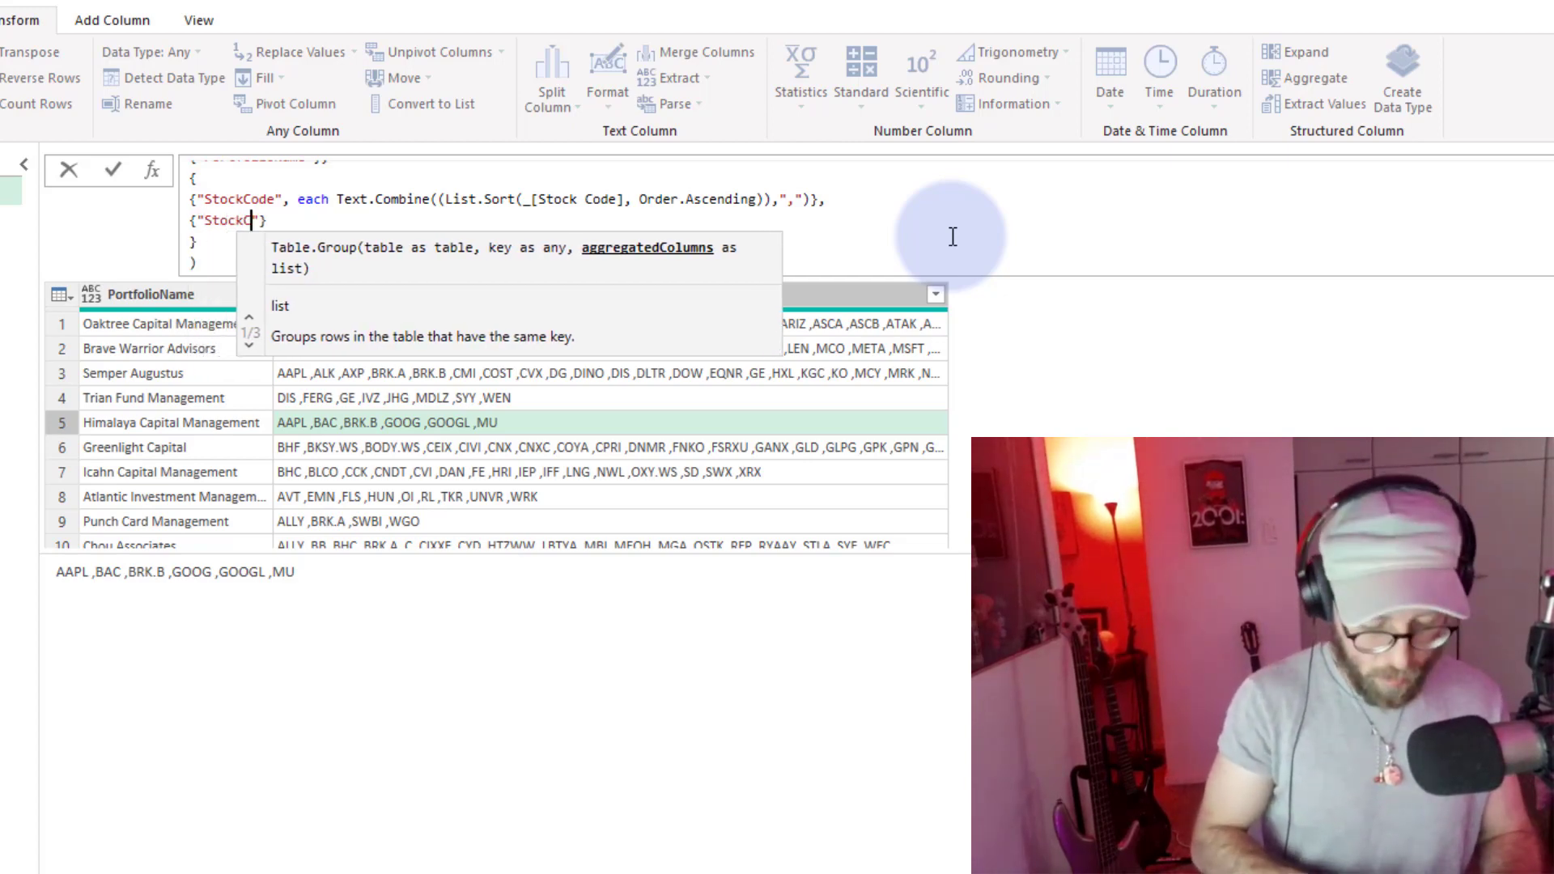
text(ount")
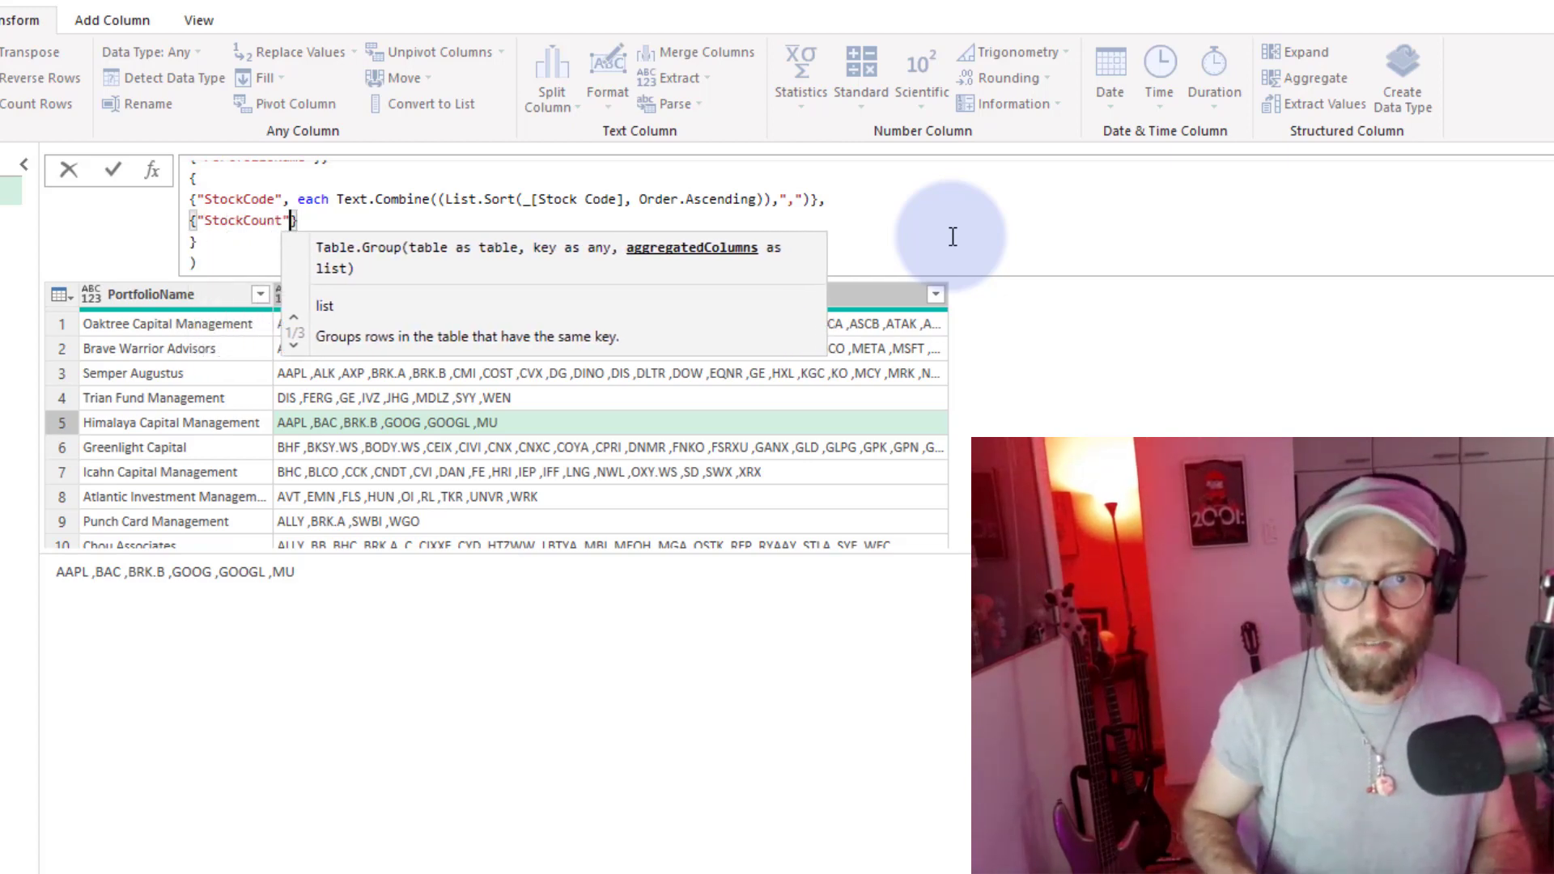
text(} , each )
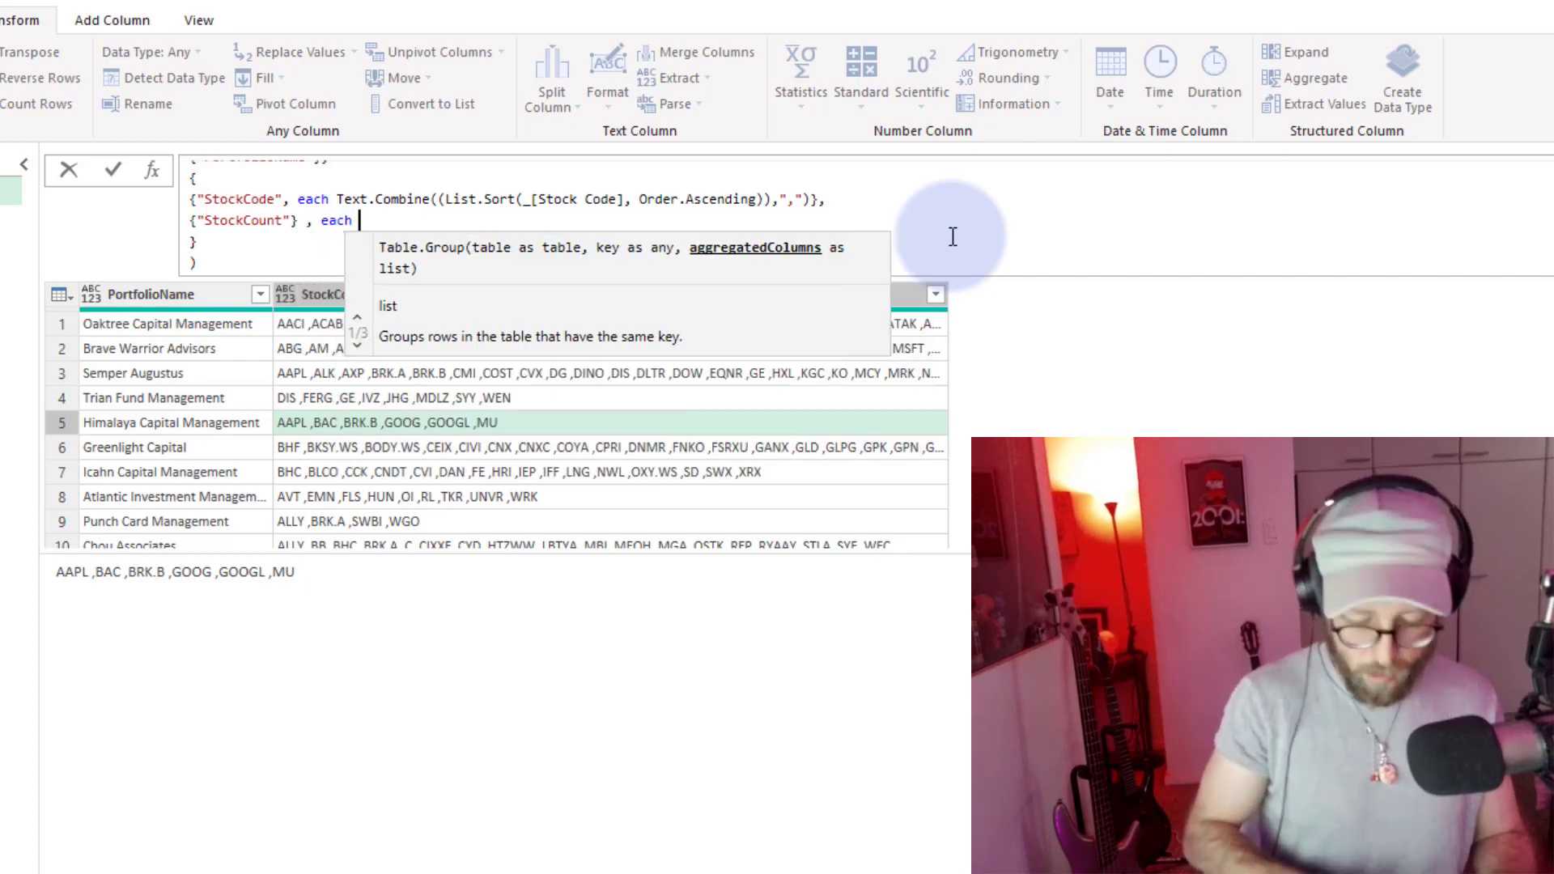
text(_)
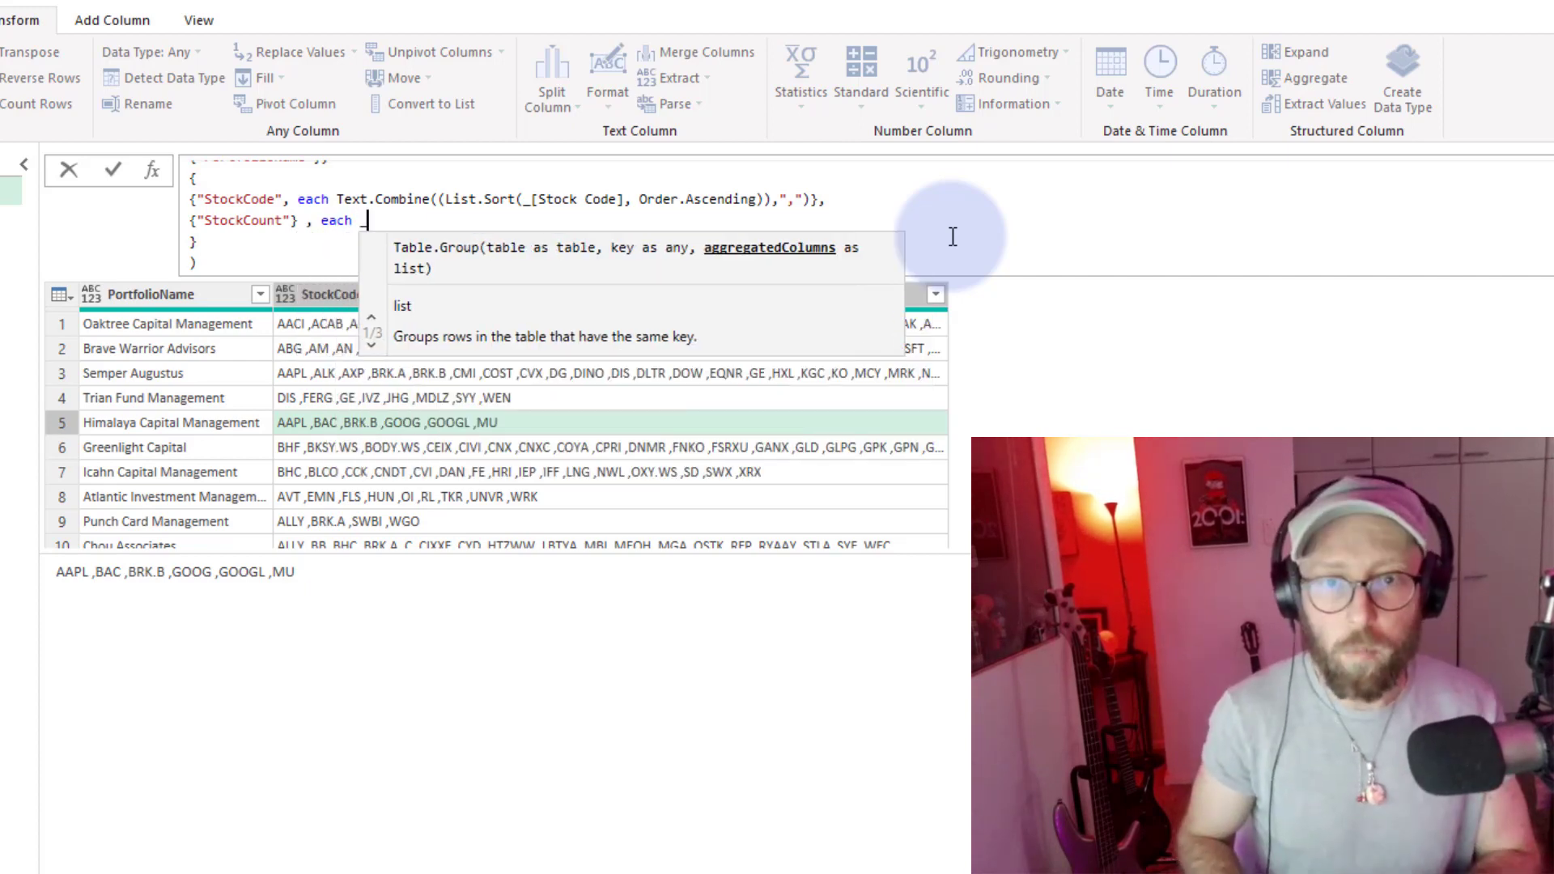
Enclose the each _ expression within the StockCount braces, apply the formula and preview the nested table for Brave Warrior Advisors.
key(Left)
key(Left)
key(Left)
key(Left)
key(Left)
key(Left)
key(Left)
key(Left)
key(Left)
key(BackSpace)
key(End)
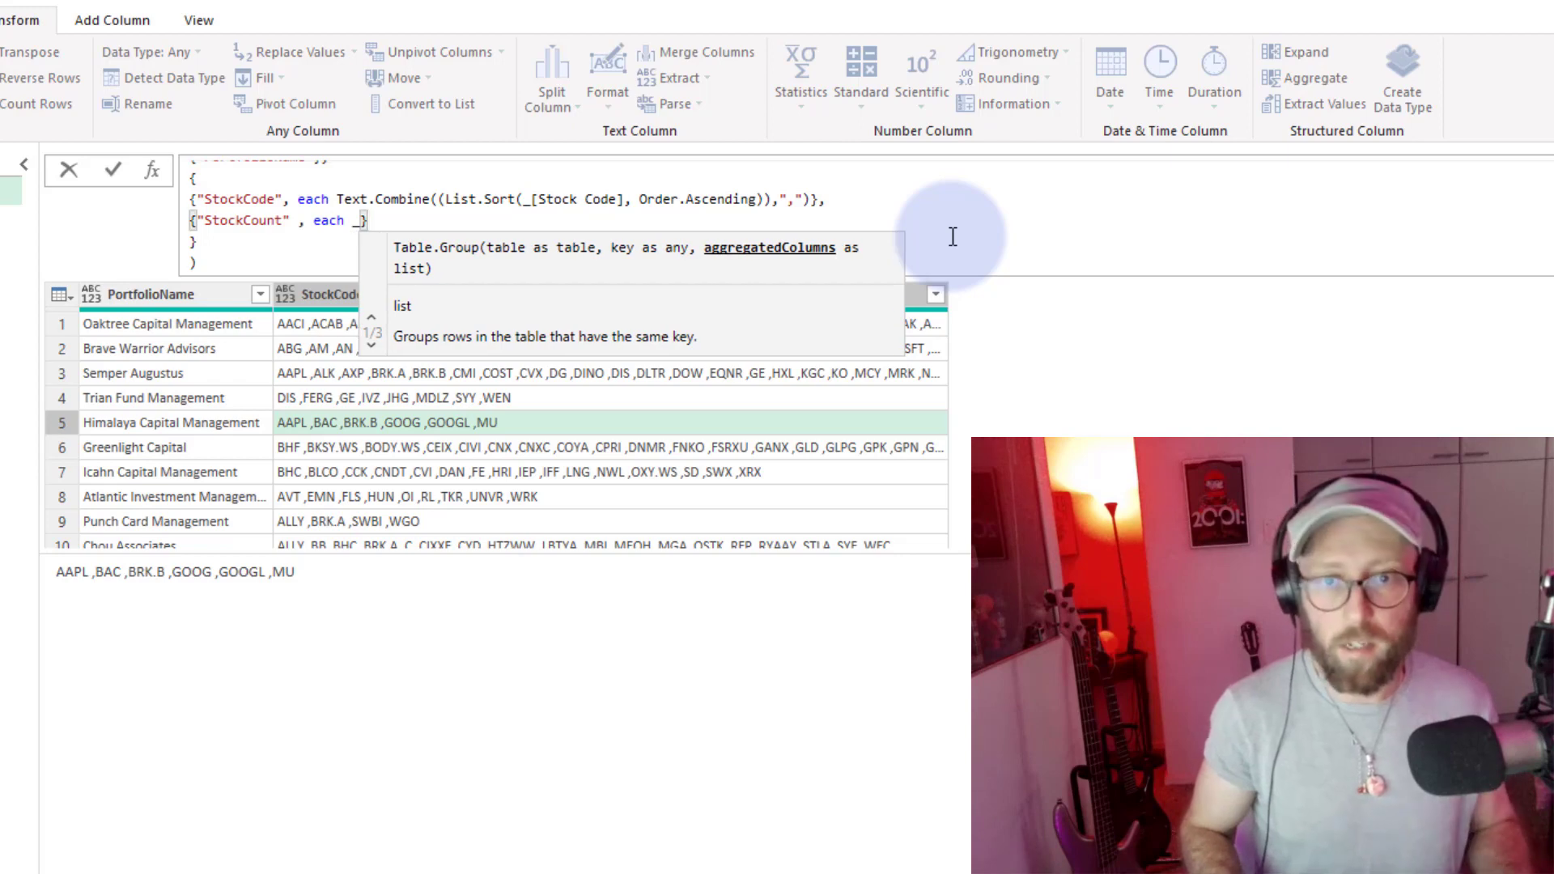
key(Return)
click(1025, 347)
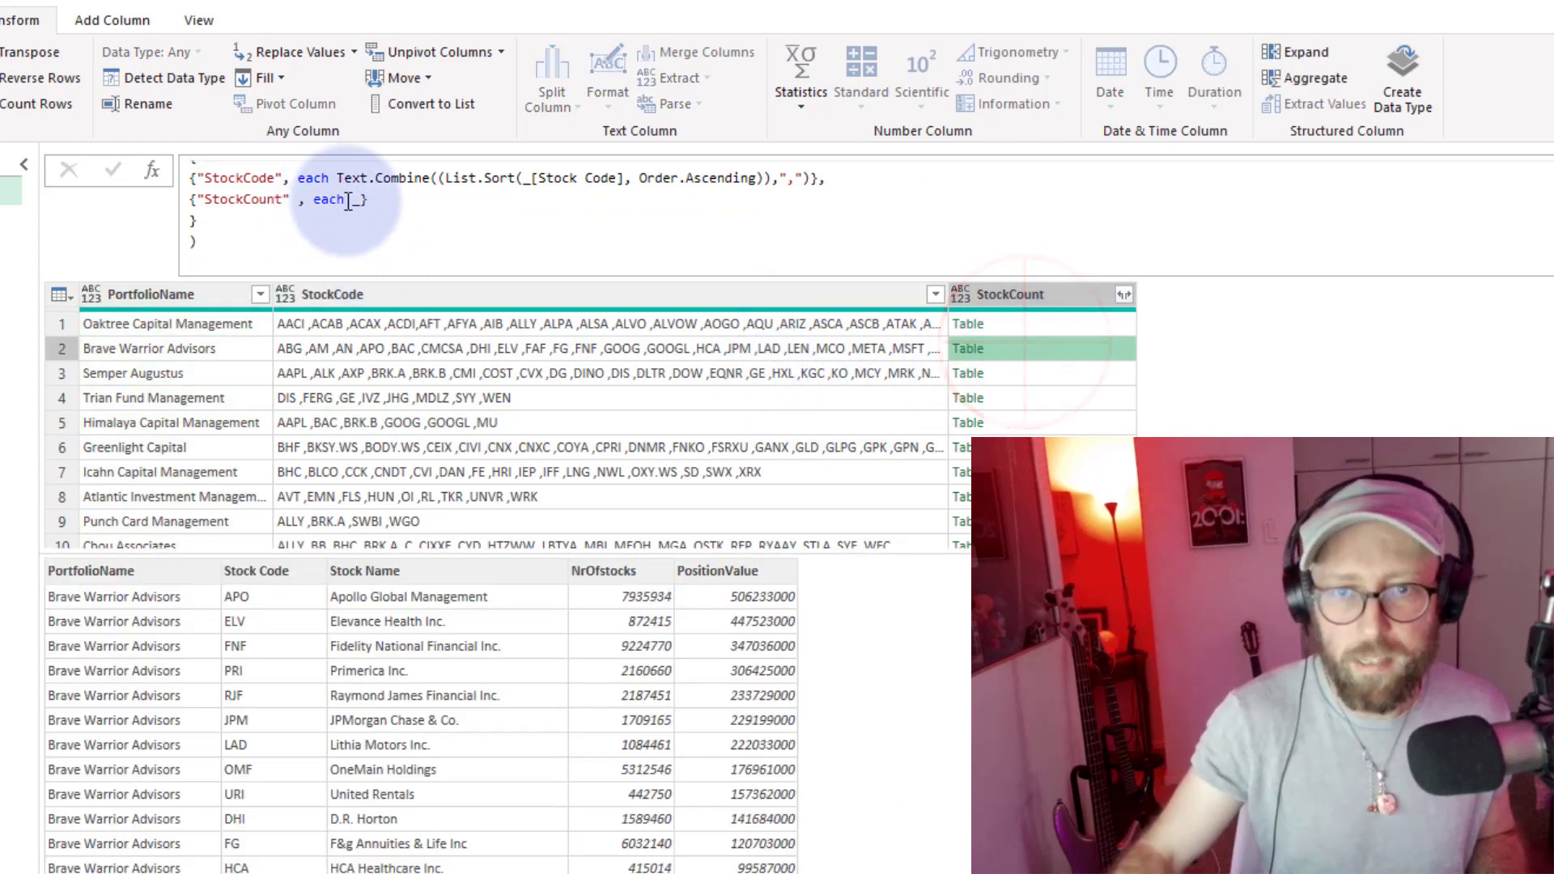
Extend the StockCount expression to _[Stock Code], apply the formula and preview the list for Brave Warrior Advisors.
click(349, 199)
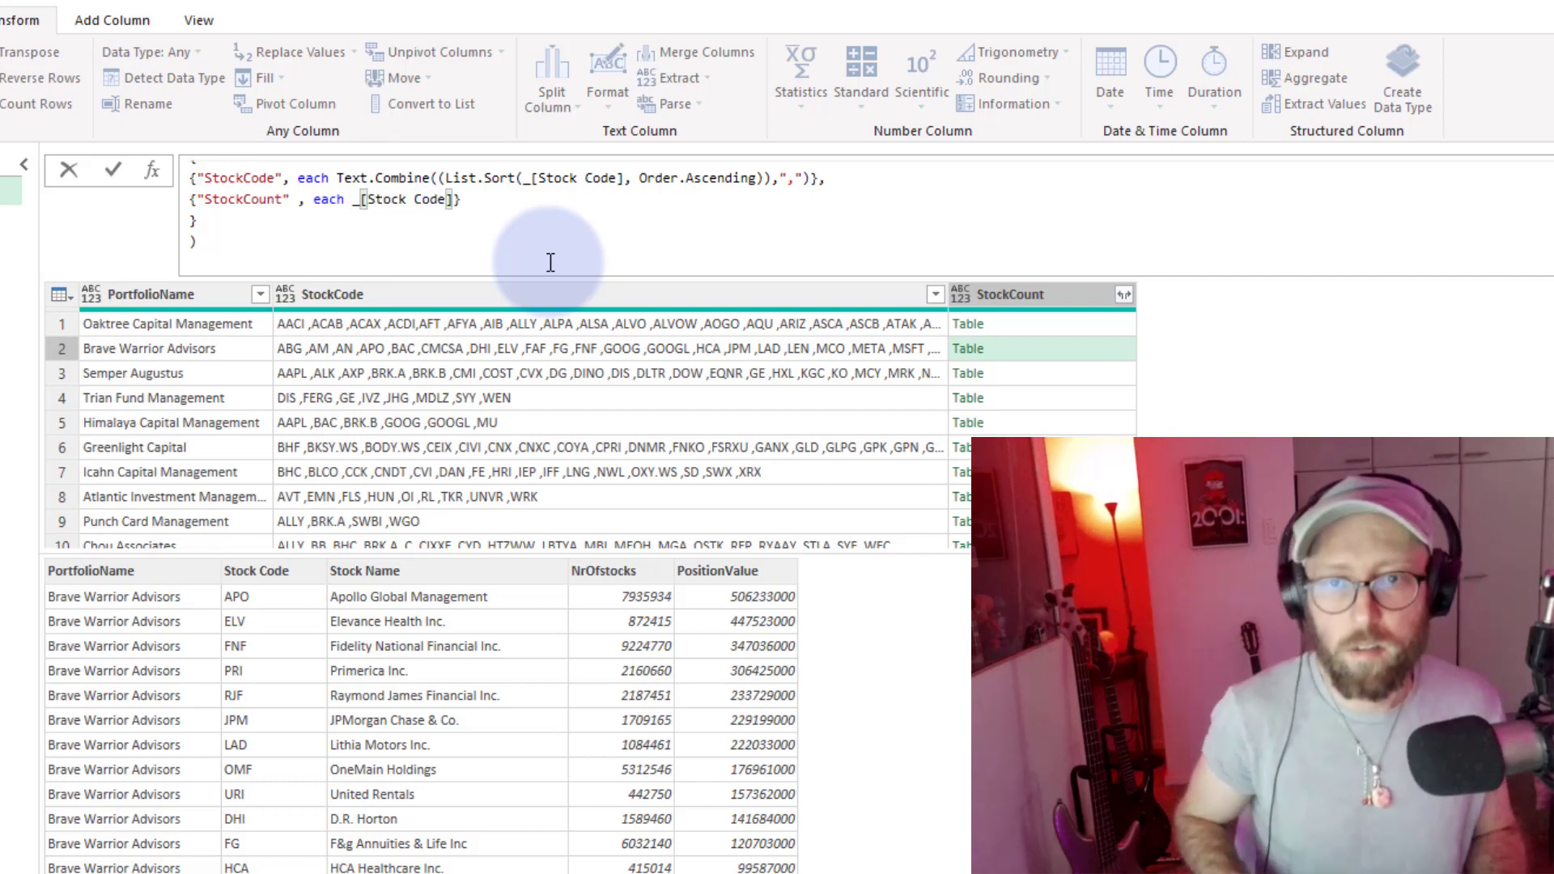
key(Return)
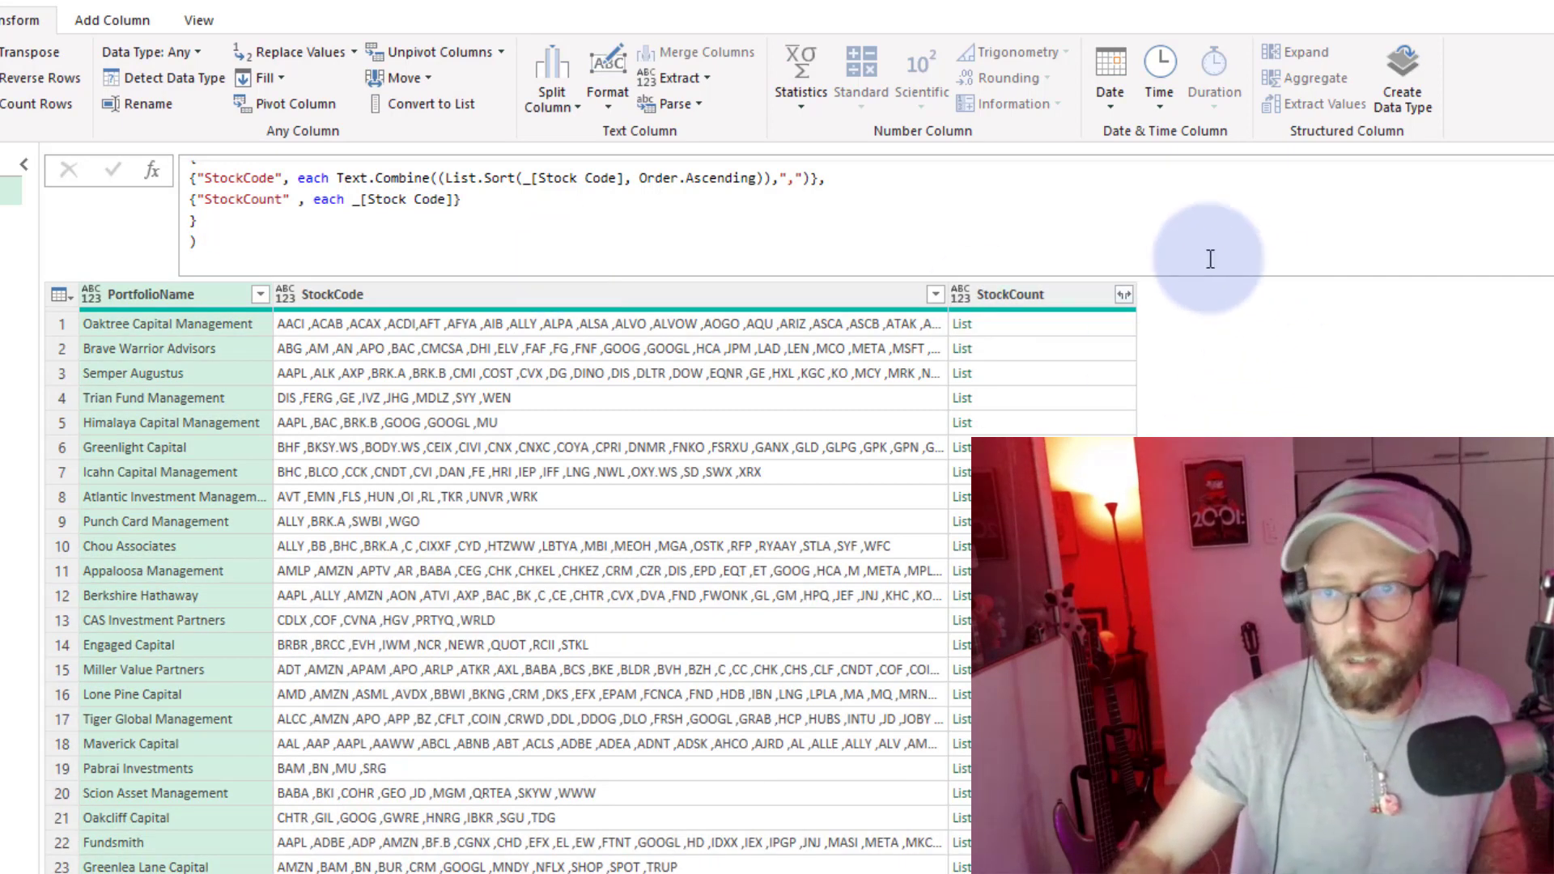
click(1009, 346)
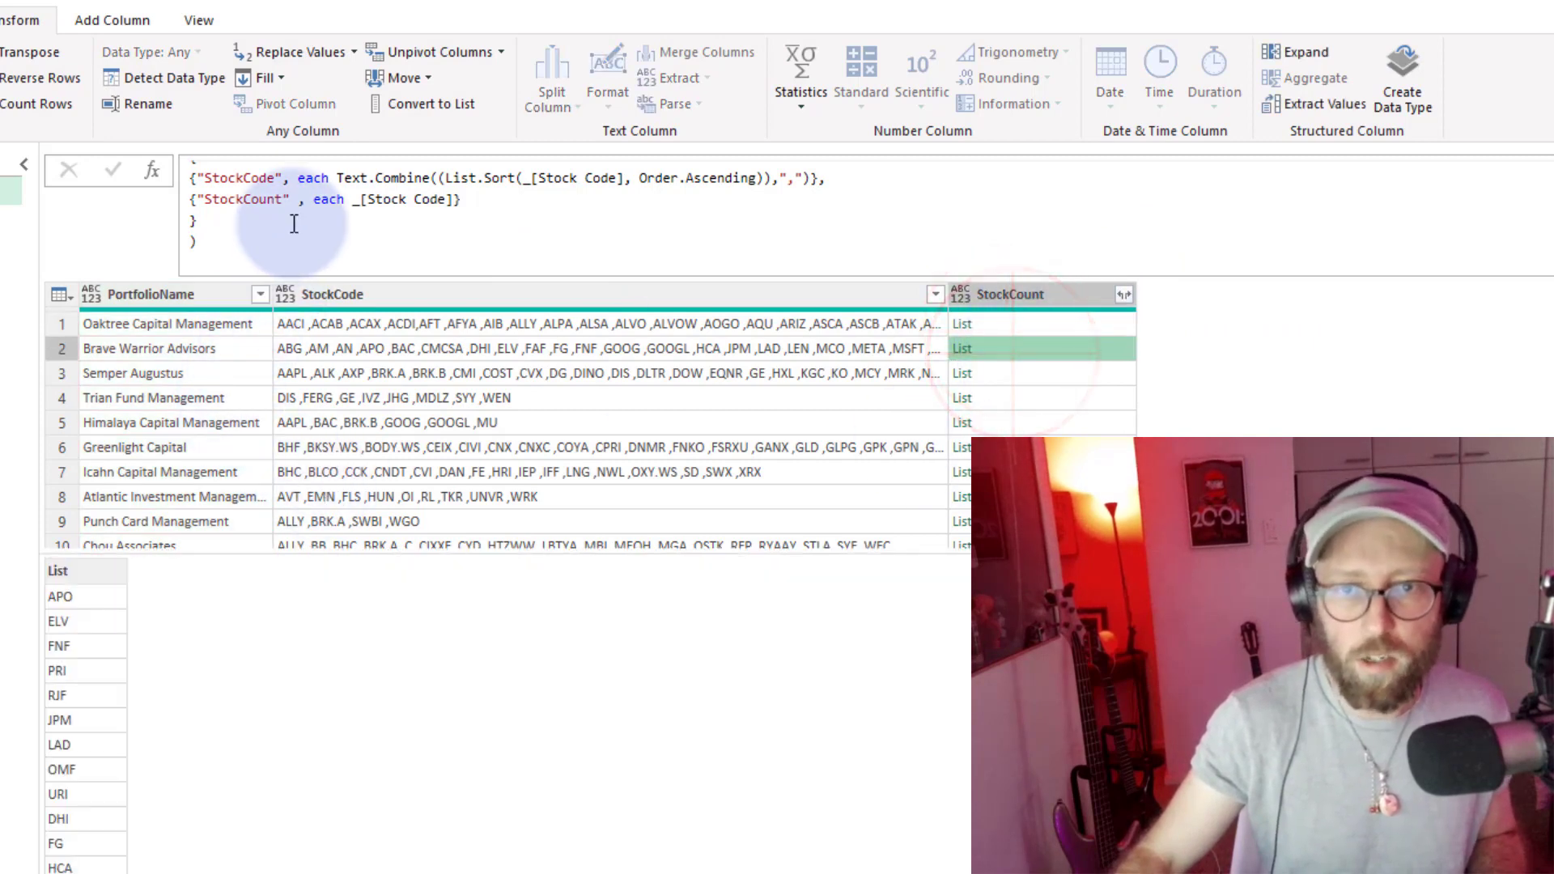
Wrap StockCount's _[Stock Code] in List.Count, apply the formula and sort the rows by StockCount in ascending order.
click(354, 201)
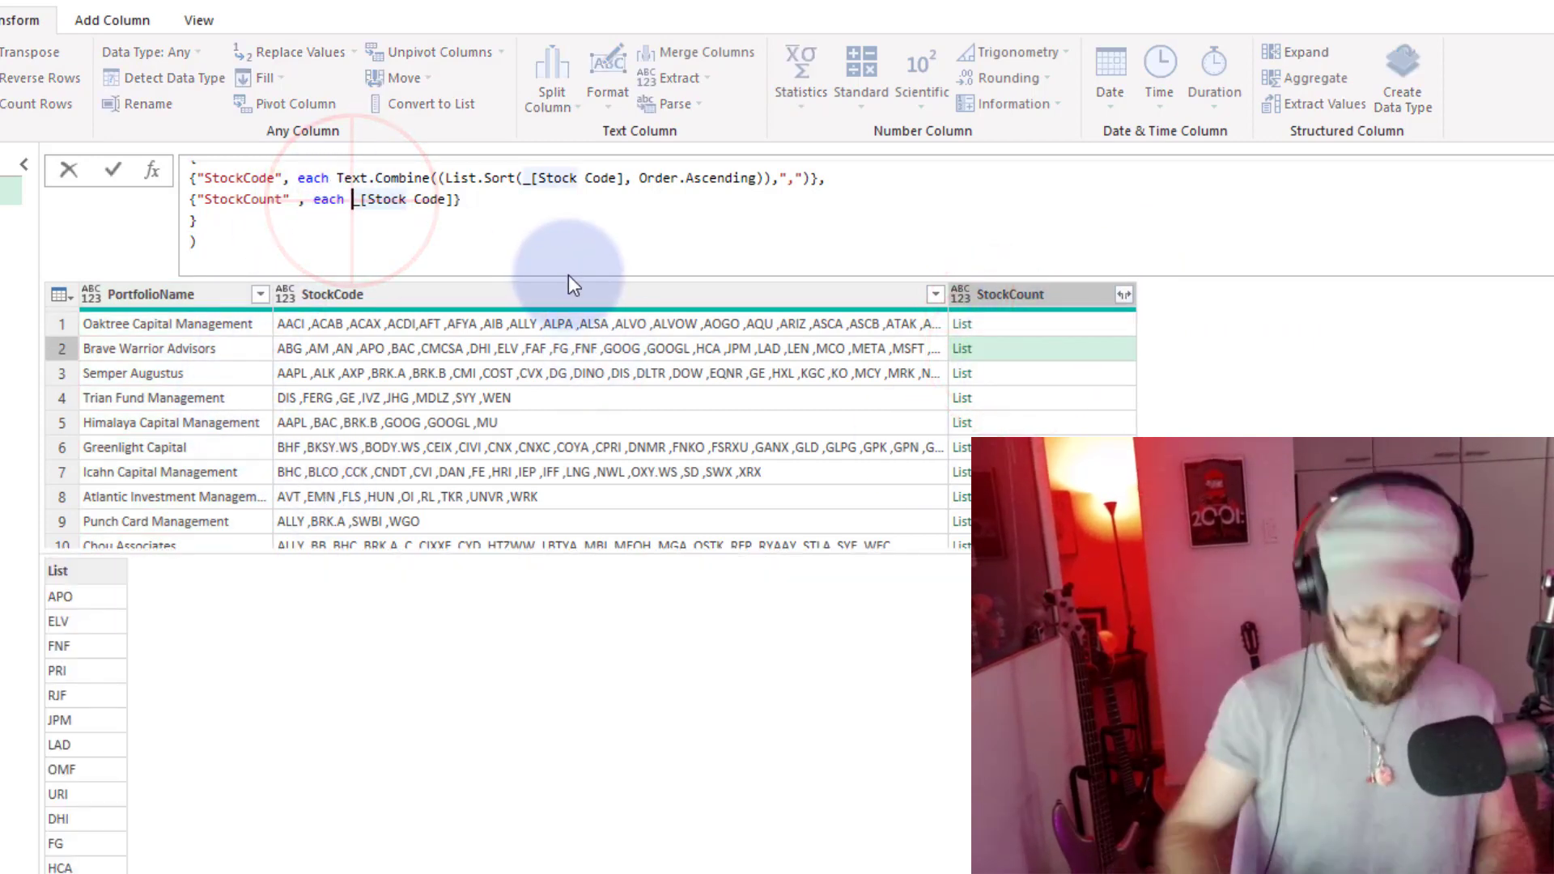
text(List.Count()
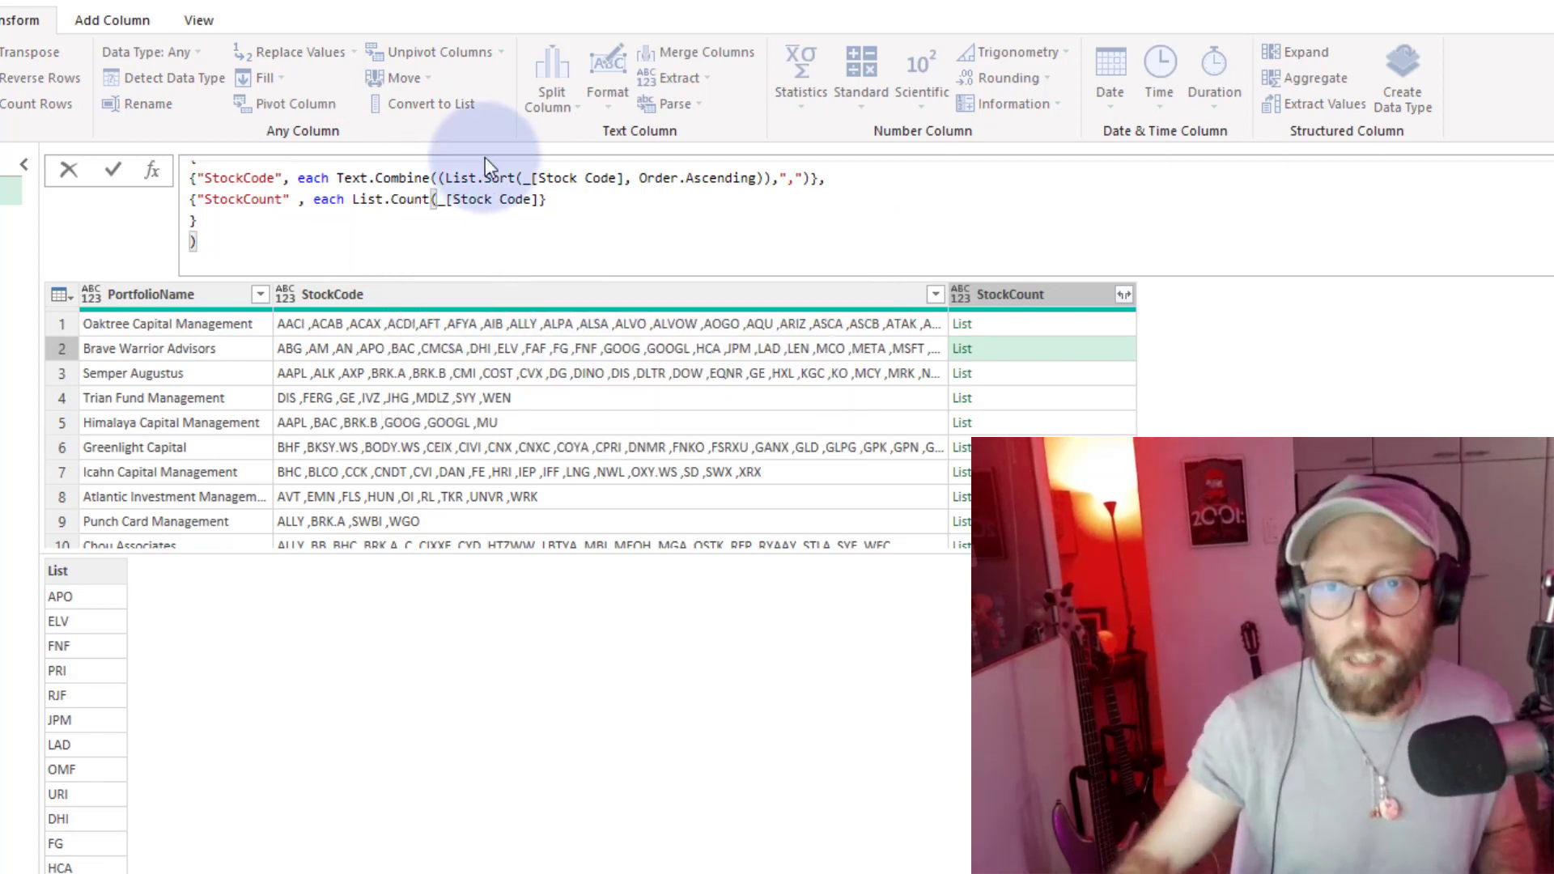
click(540, 198)
click(537, 199)
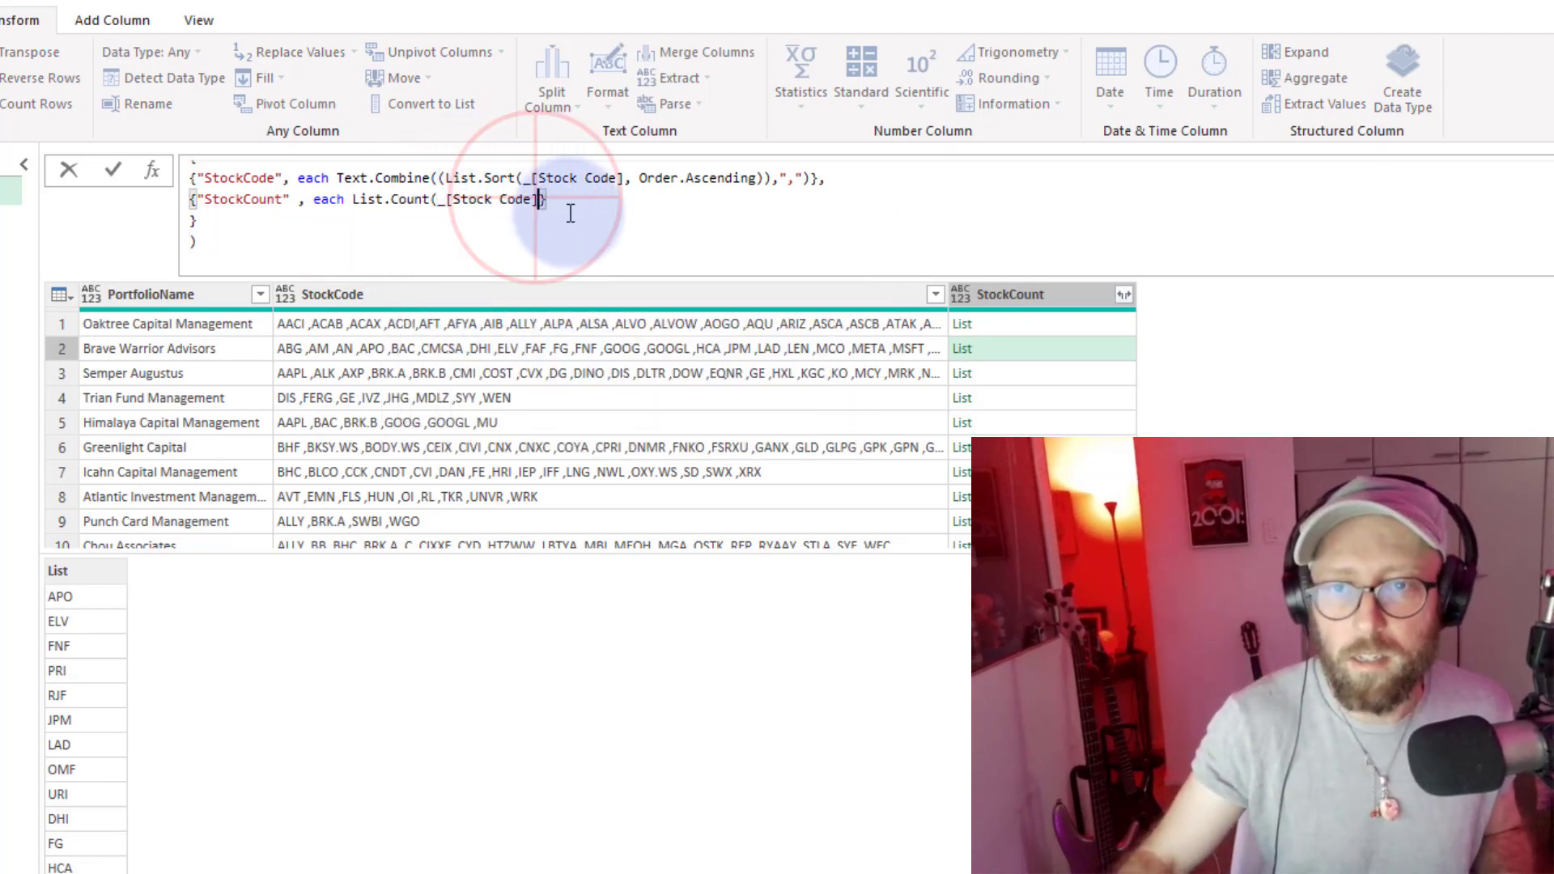
text())
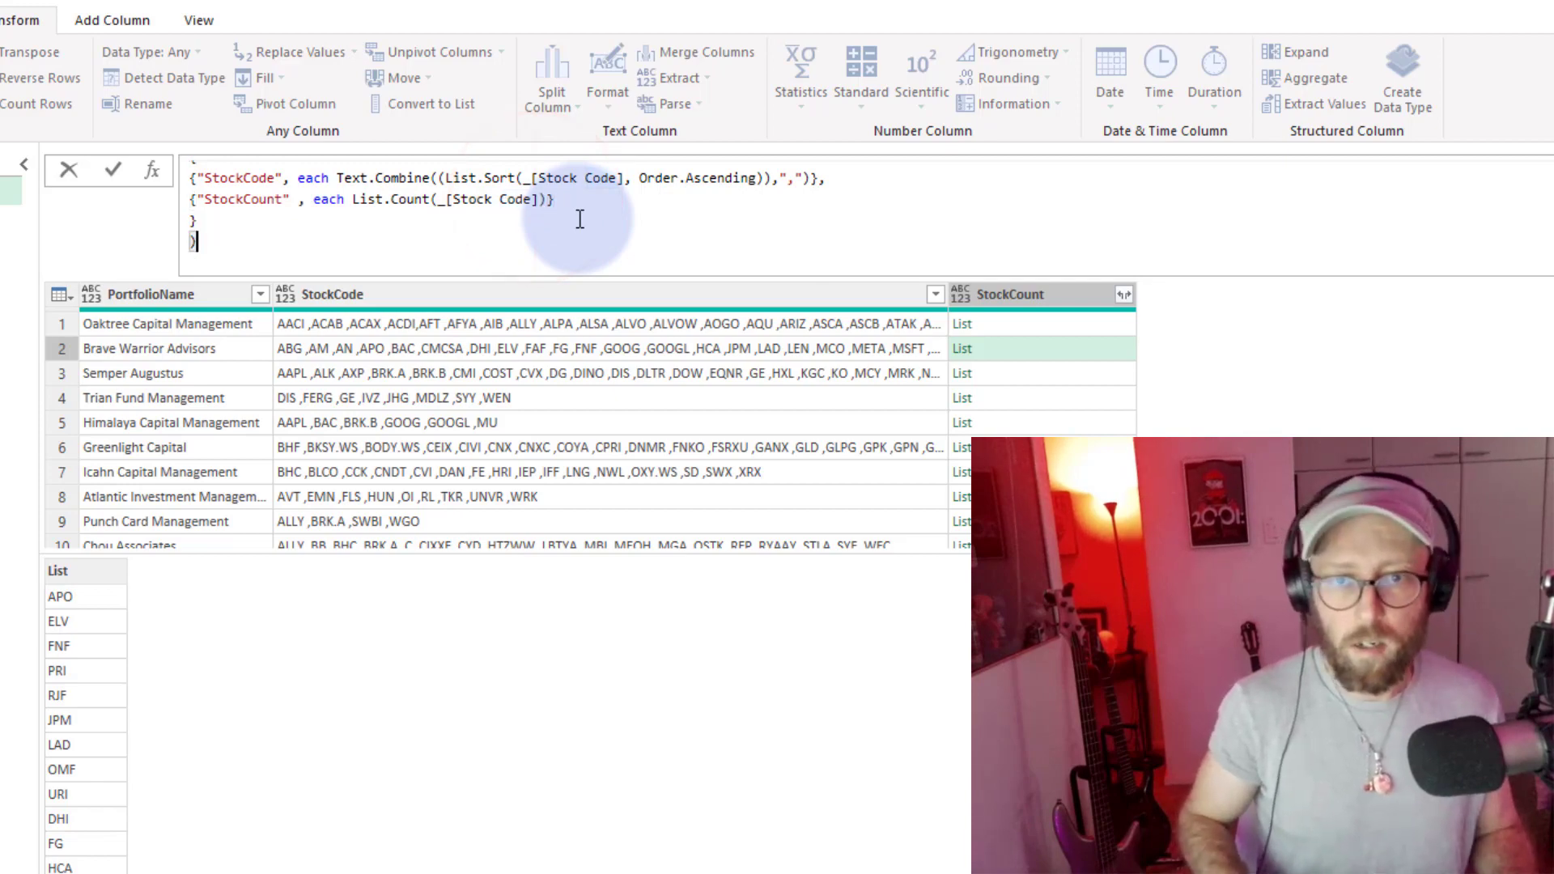
key(Return)
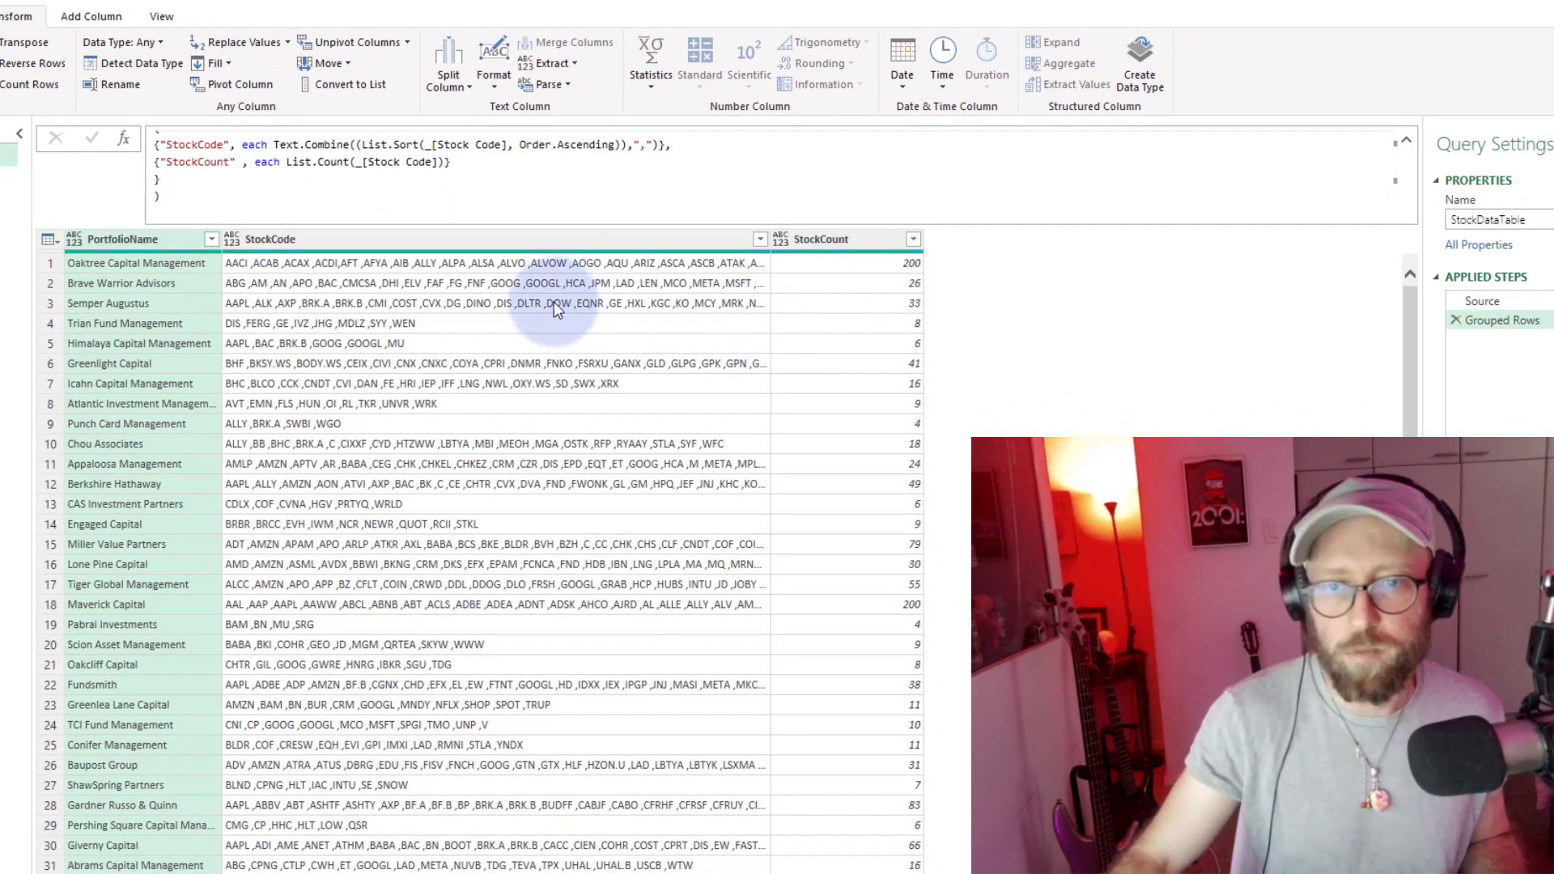
click(913, 240)
click(789, 266)
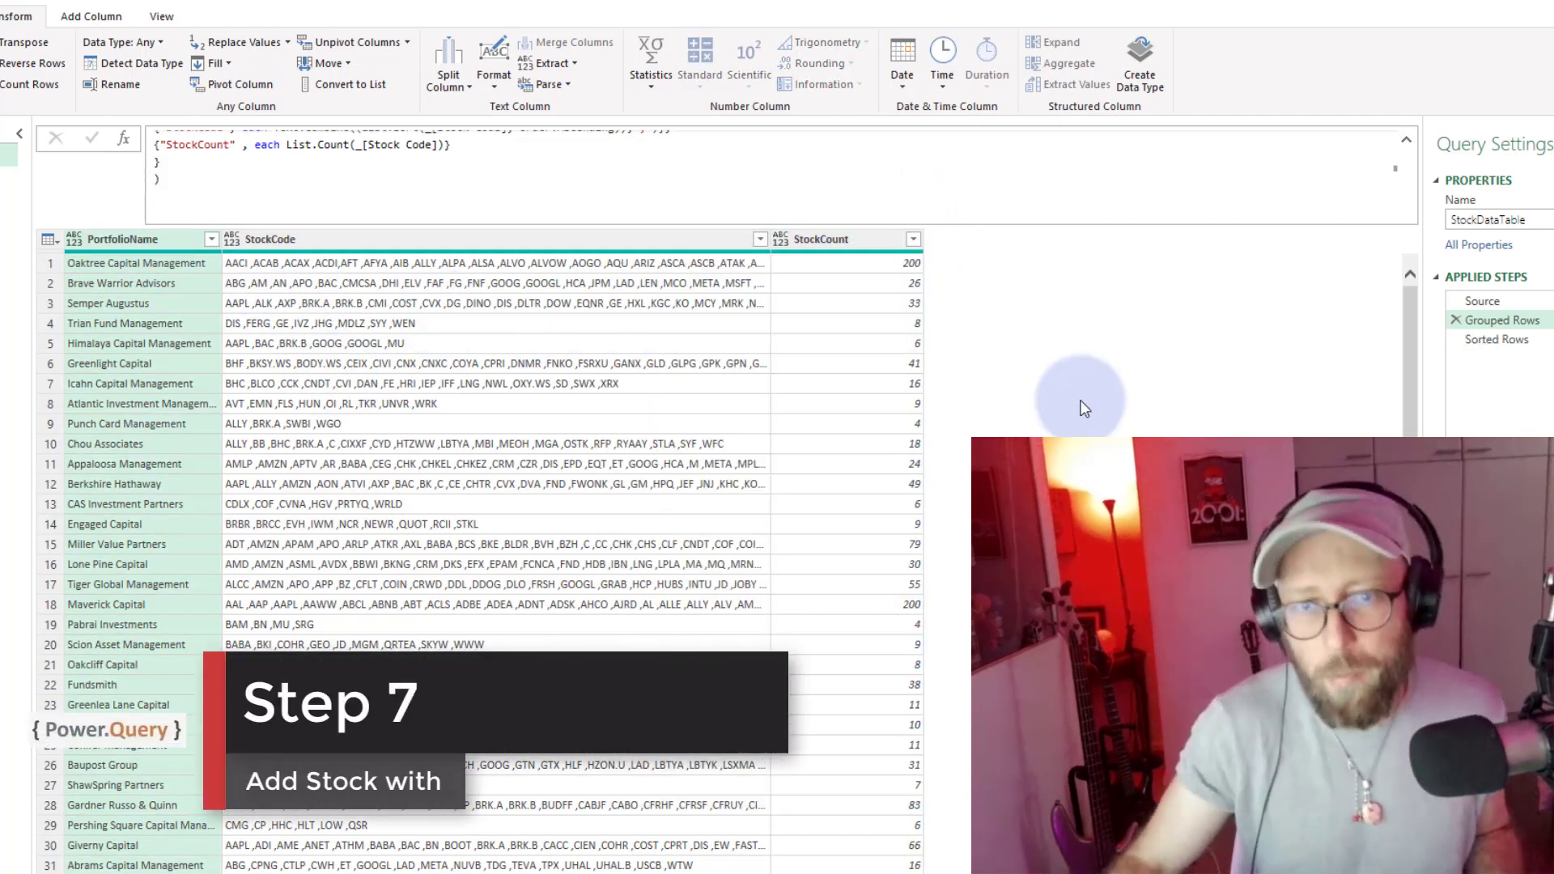
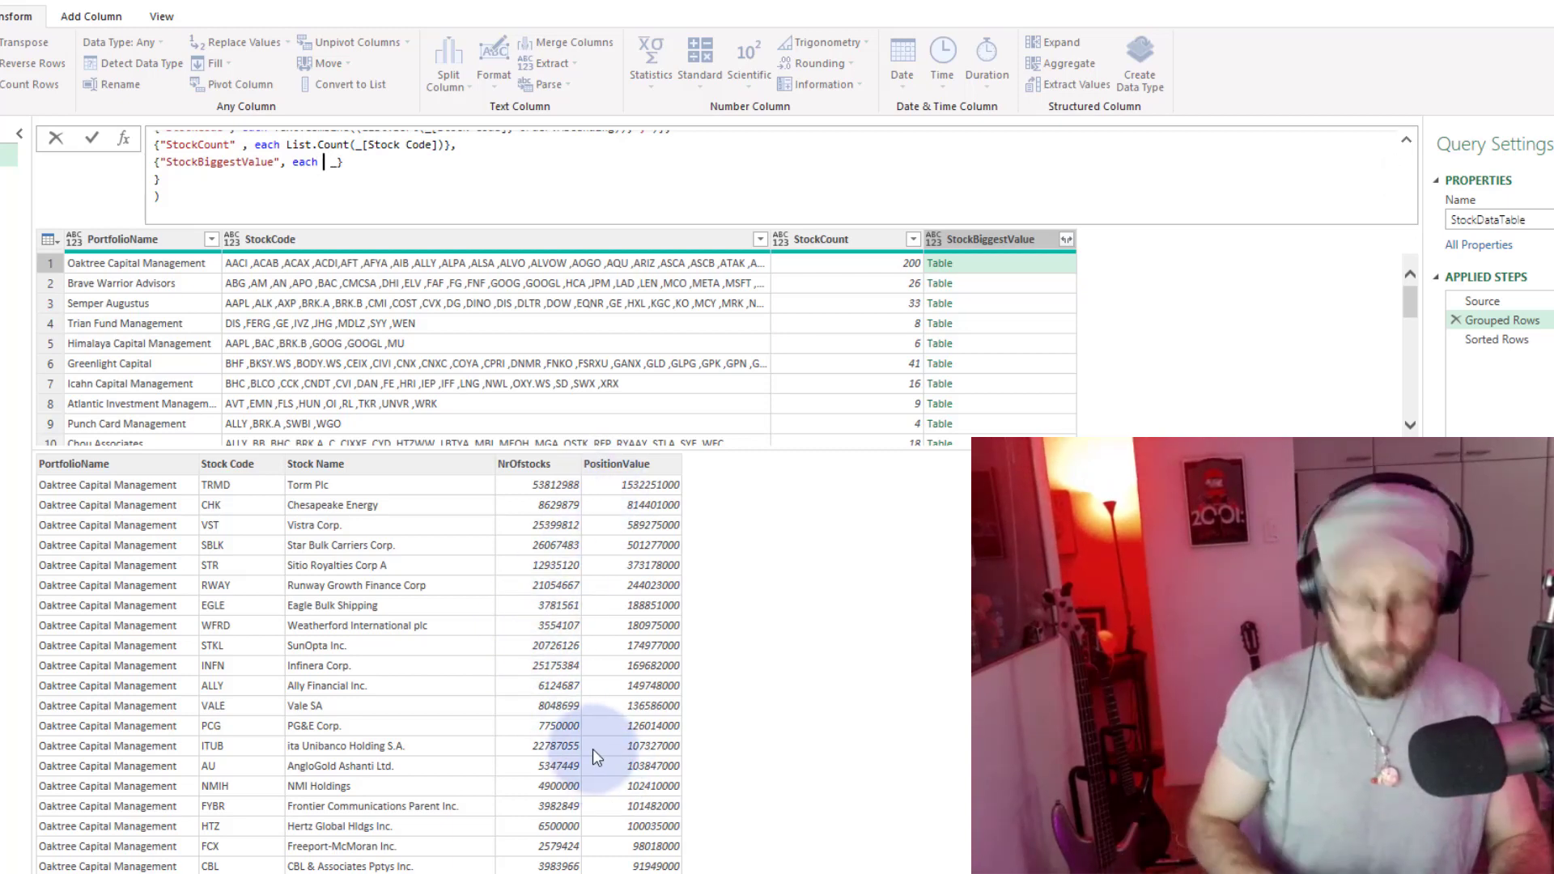
Set the StockBiggestValue aggregation to each Table.Max(_, "PositionValue"), apply the formula and preview the record for Oaktree Capital Management.
text(Table.Ma)
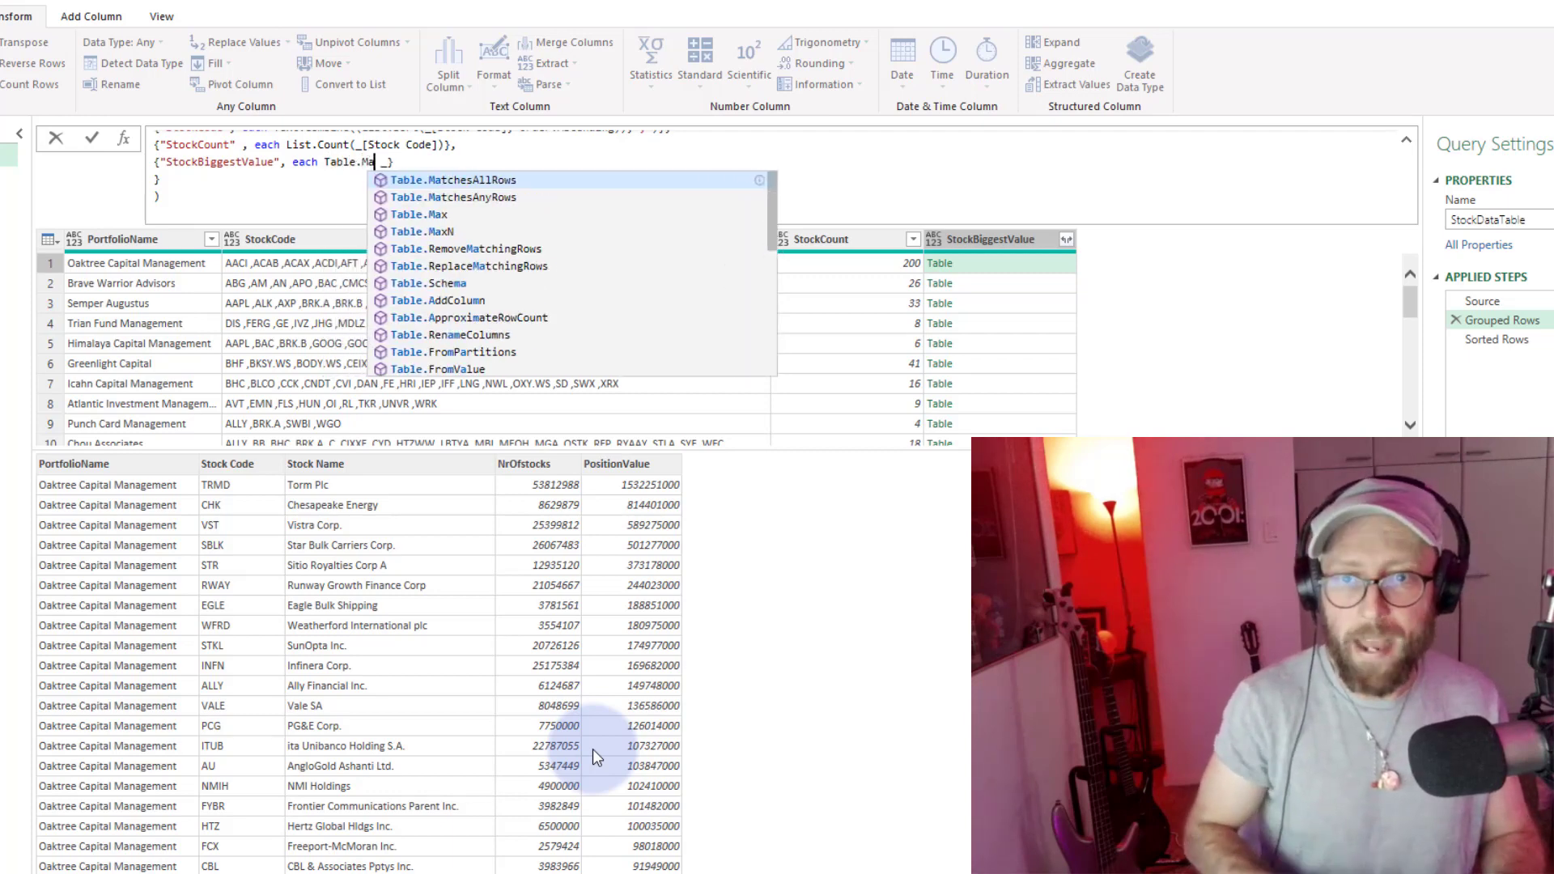
text(x()
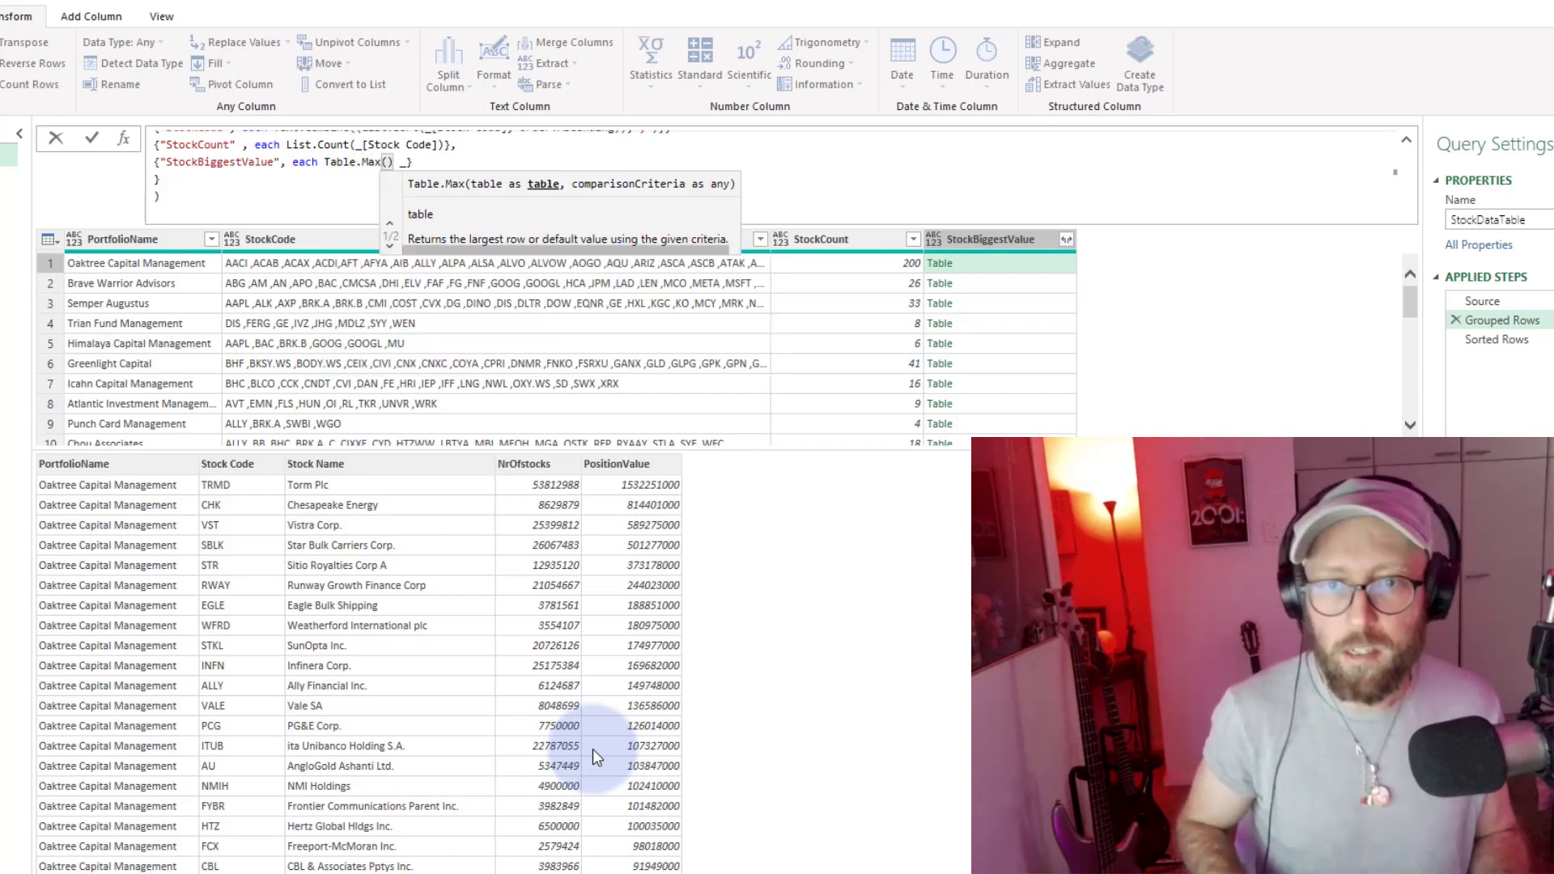
text(_, )
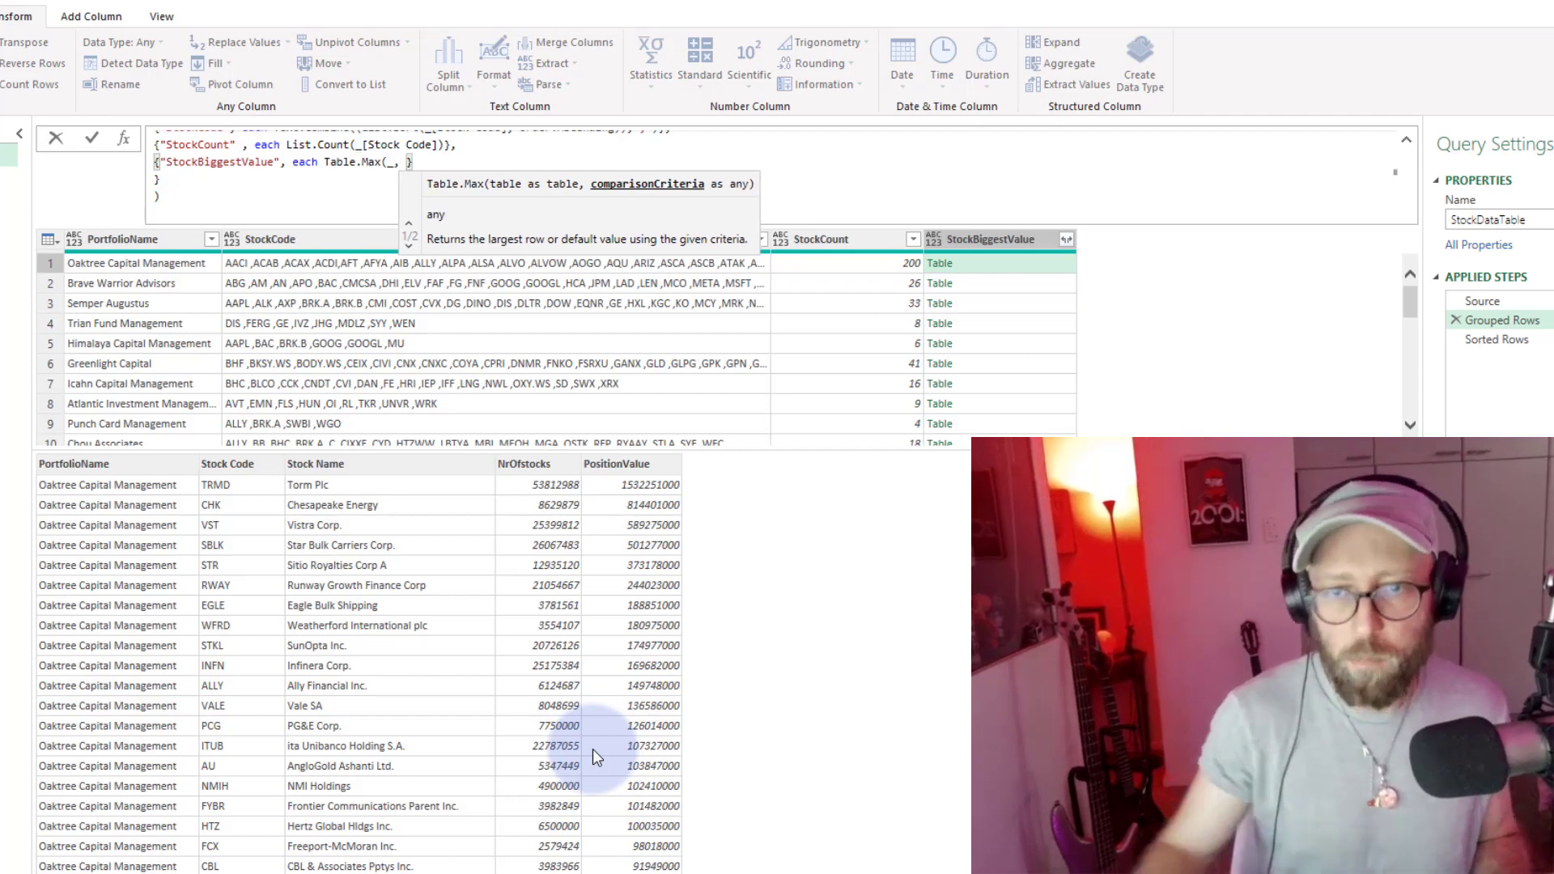
text(")
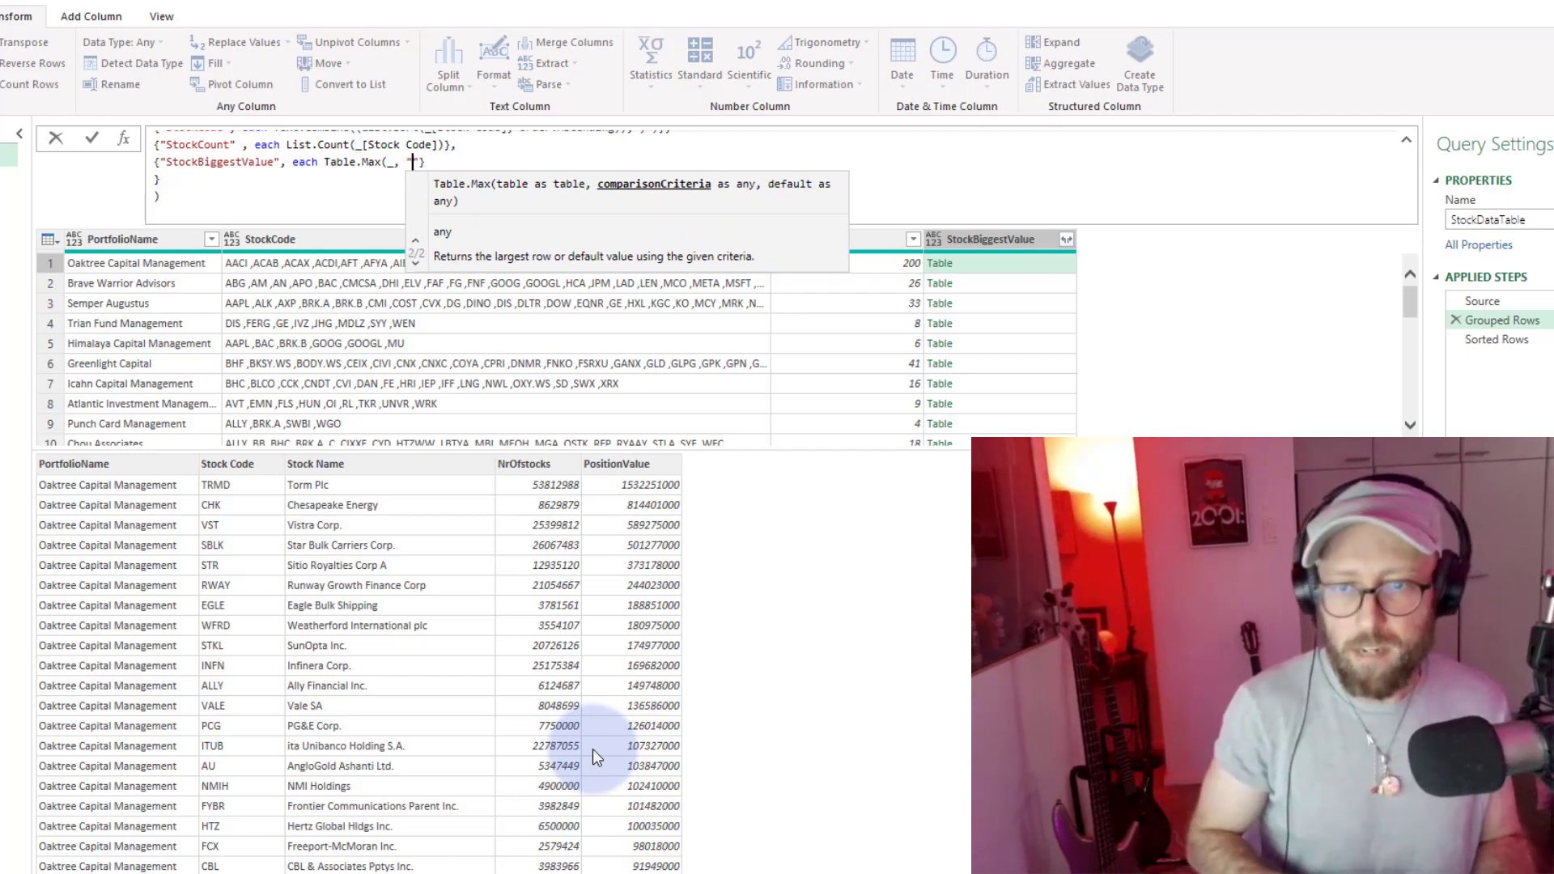
text(PositionV)
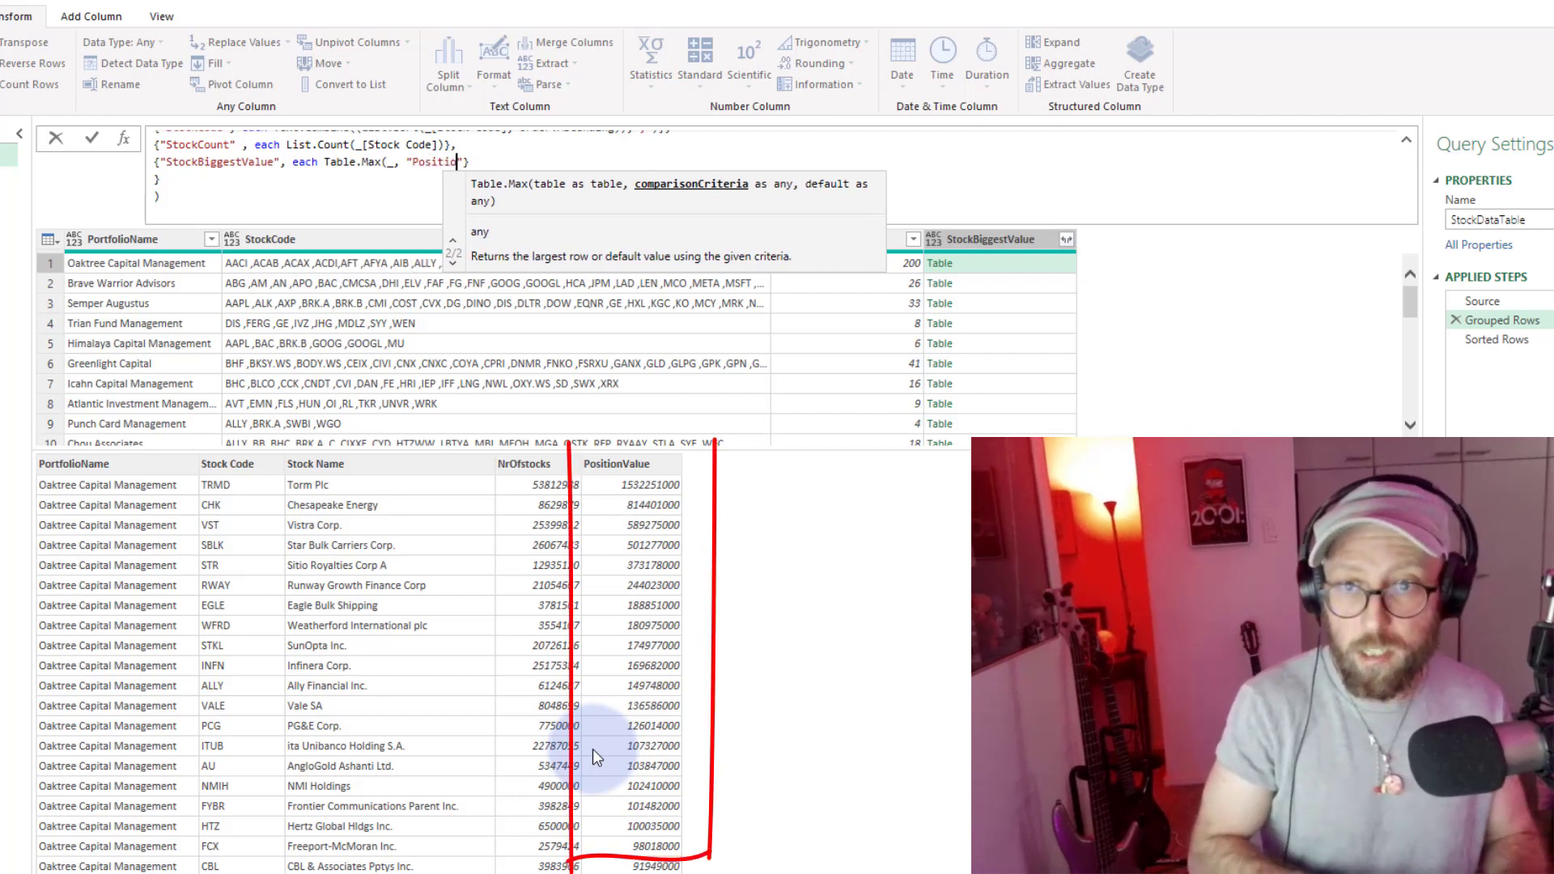
text(alue")
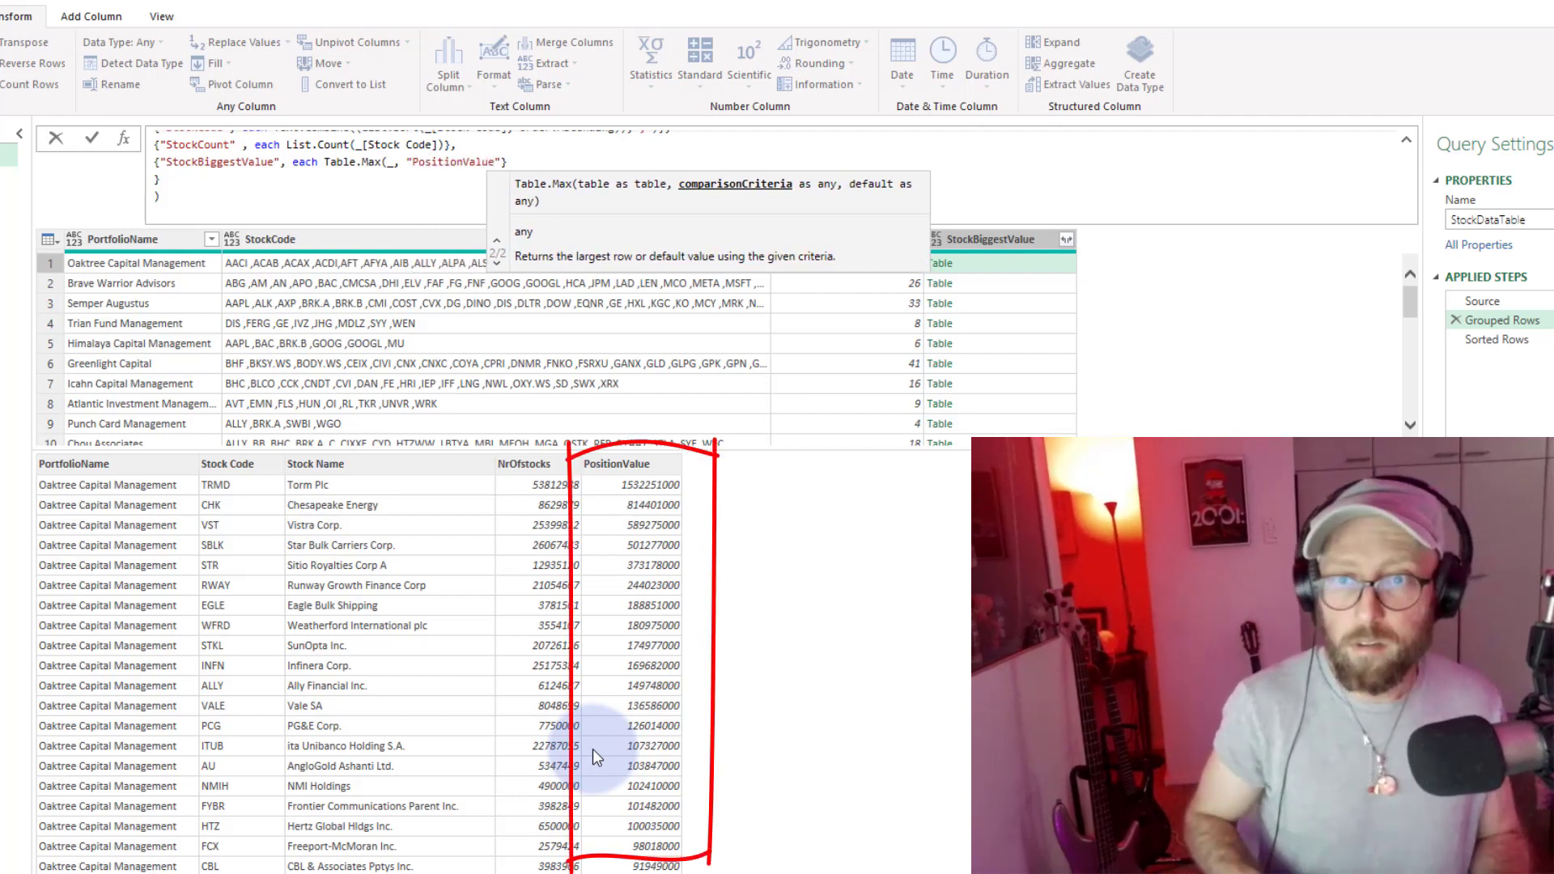
text())
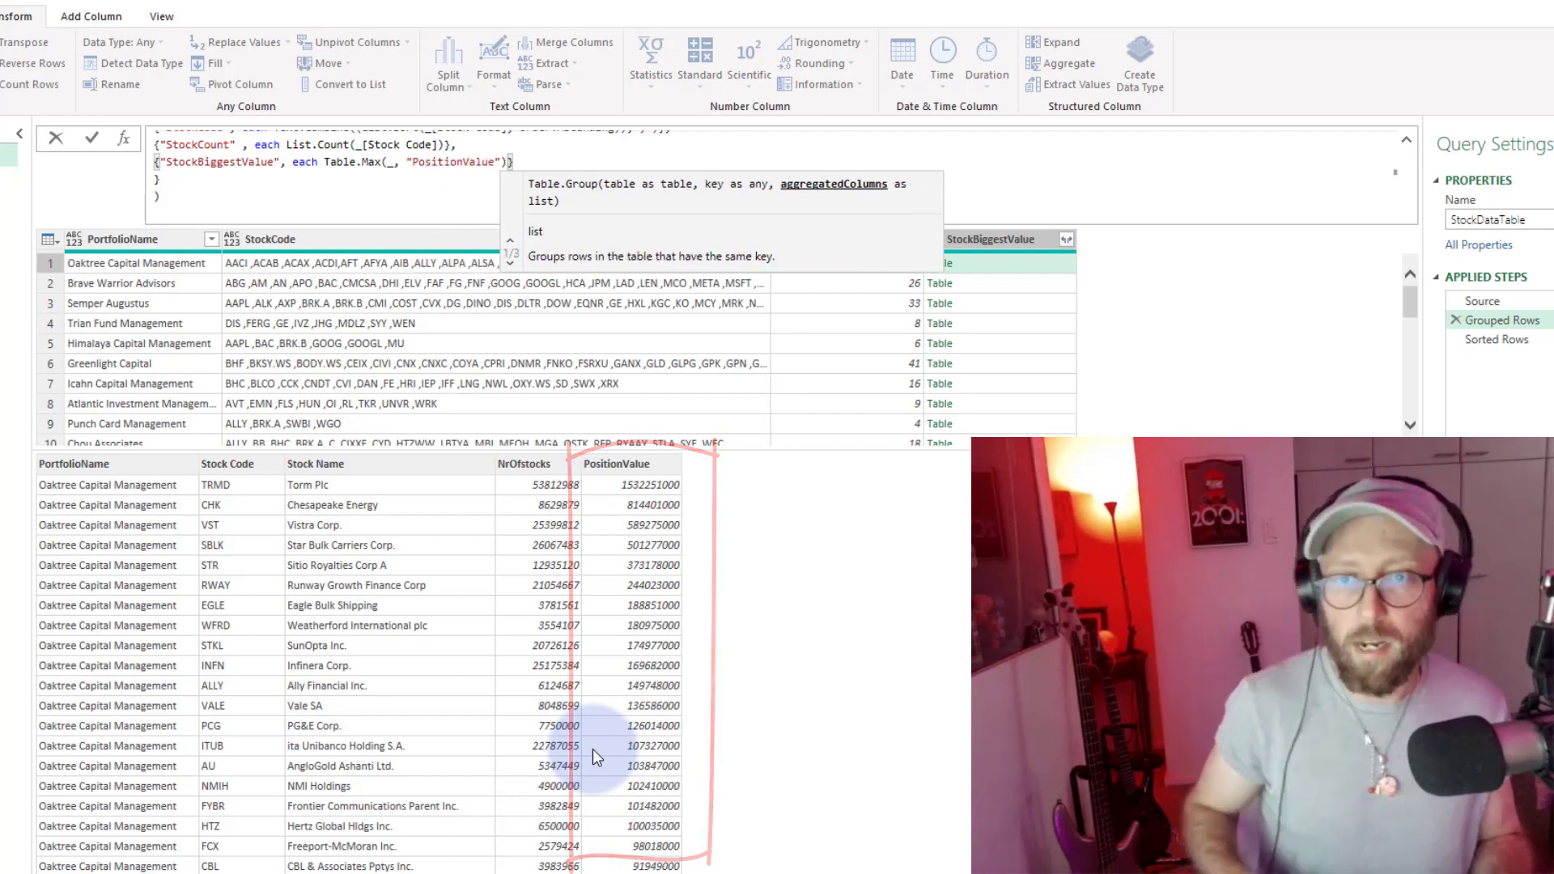
key(Return)
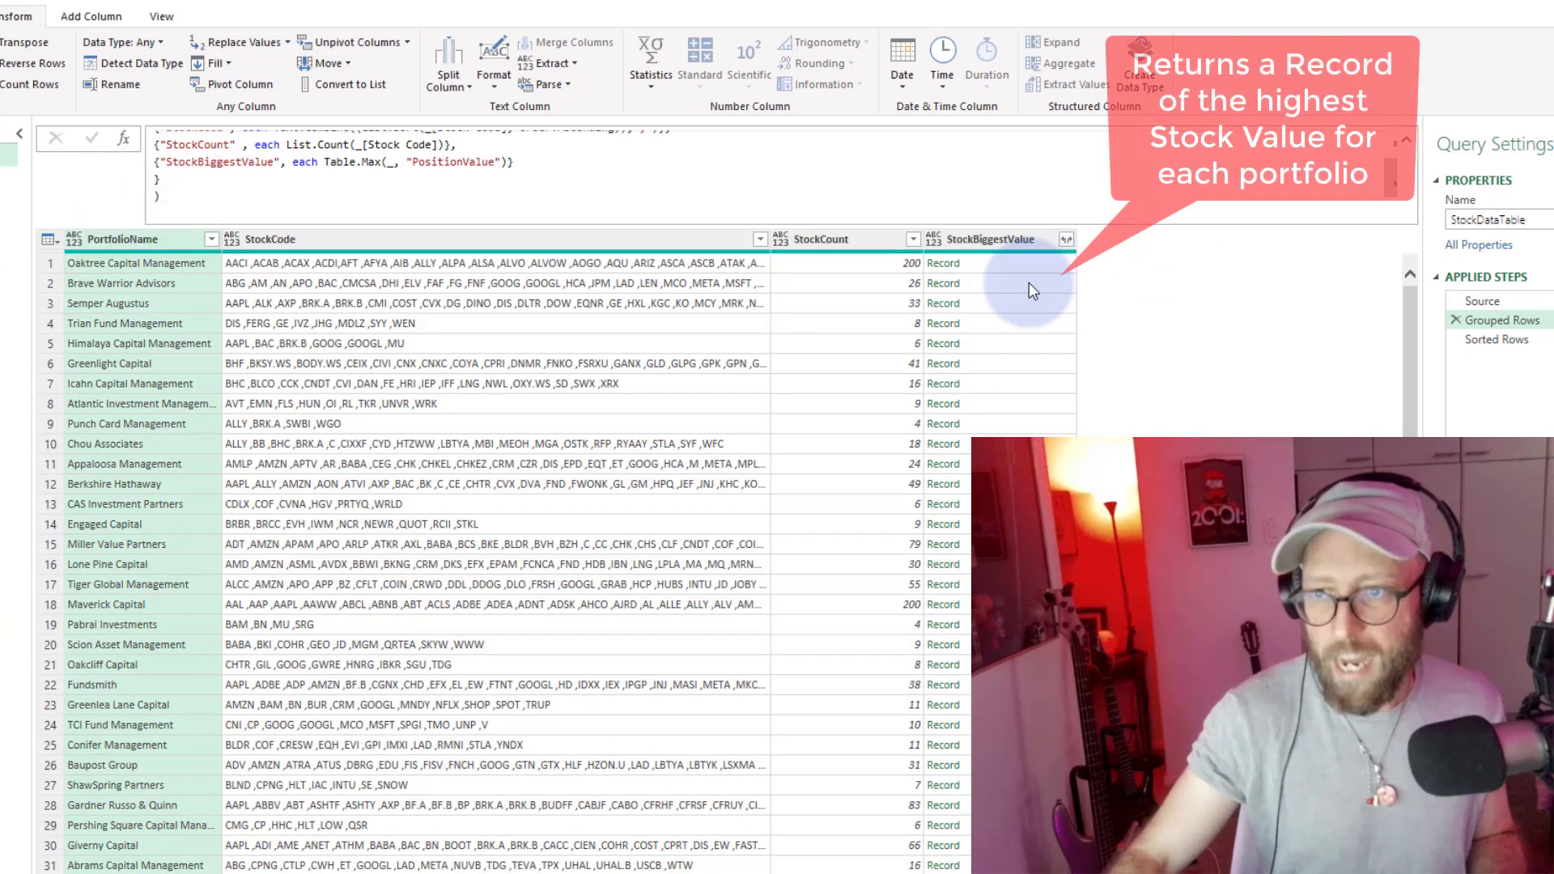
click(1007, 263)
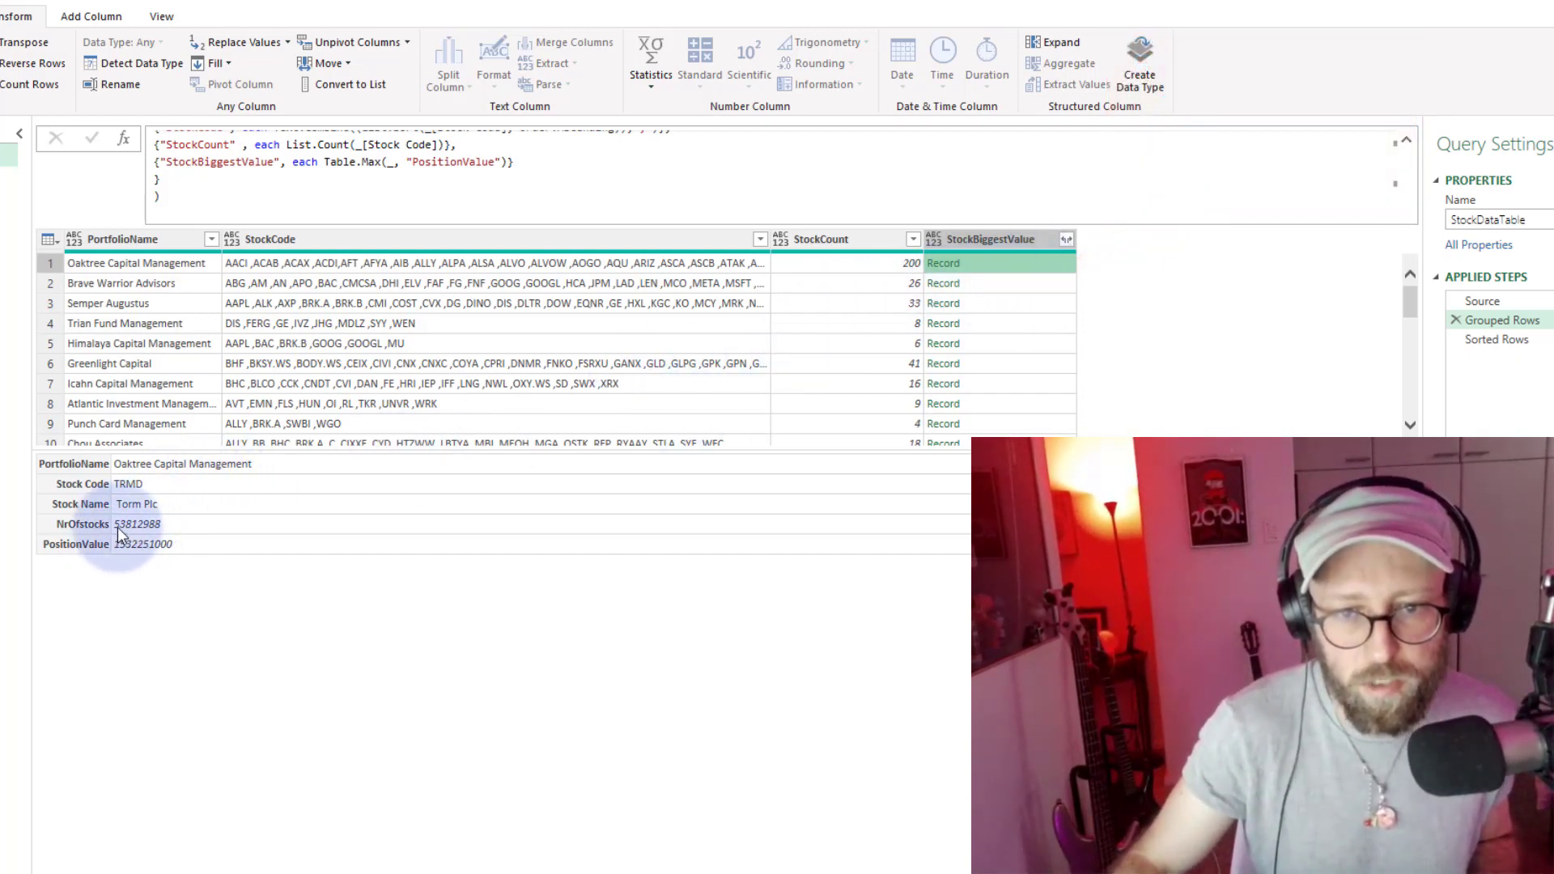
Append [Stock Code] to the Table.Max expression in StockBiggestValue and apply the formula.
click(509, 162)
text([)
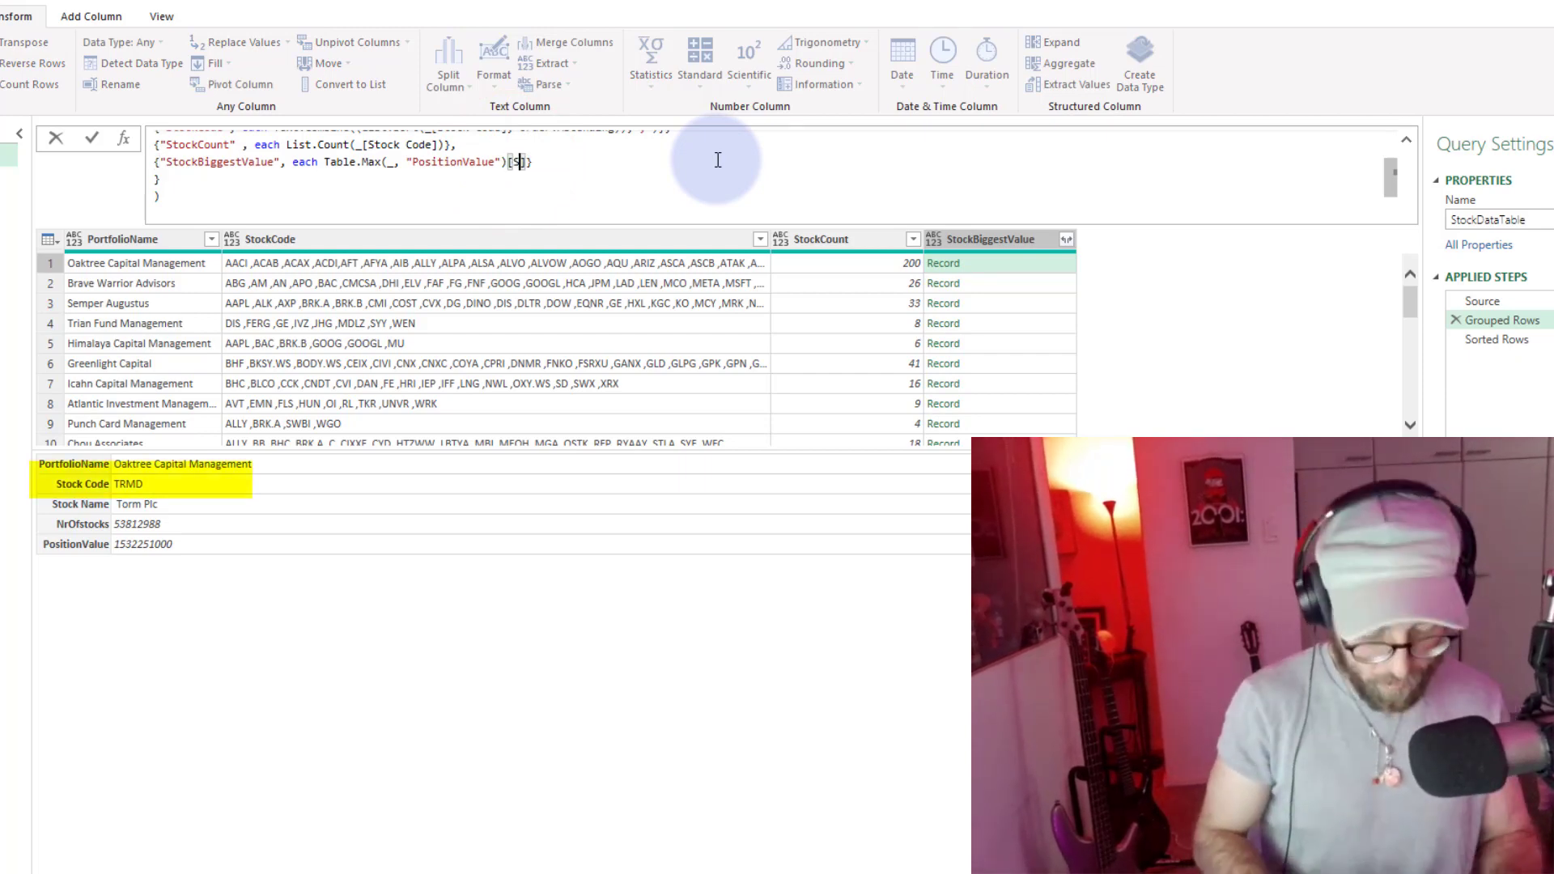
text(Stock Code)
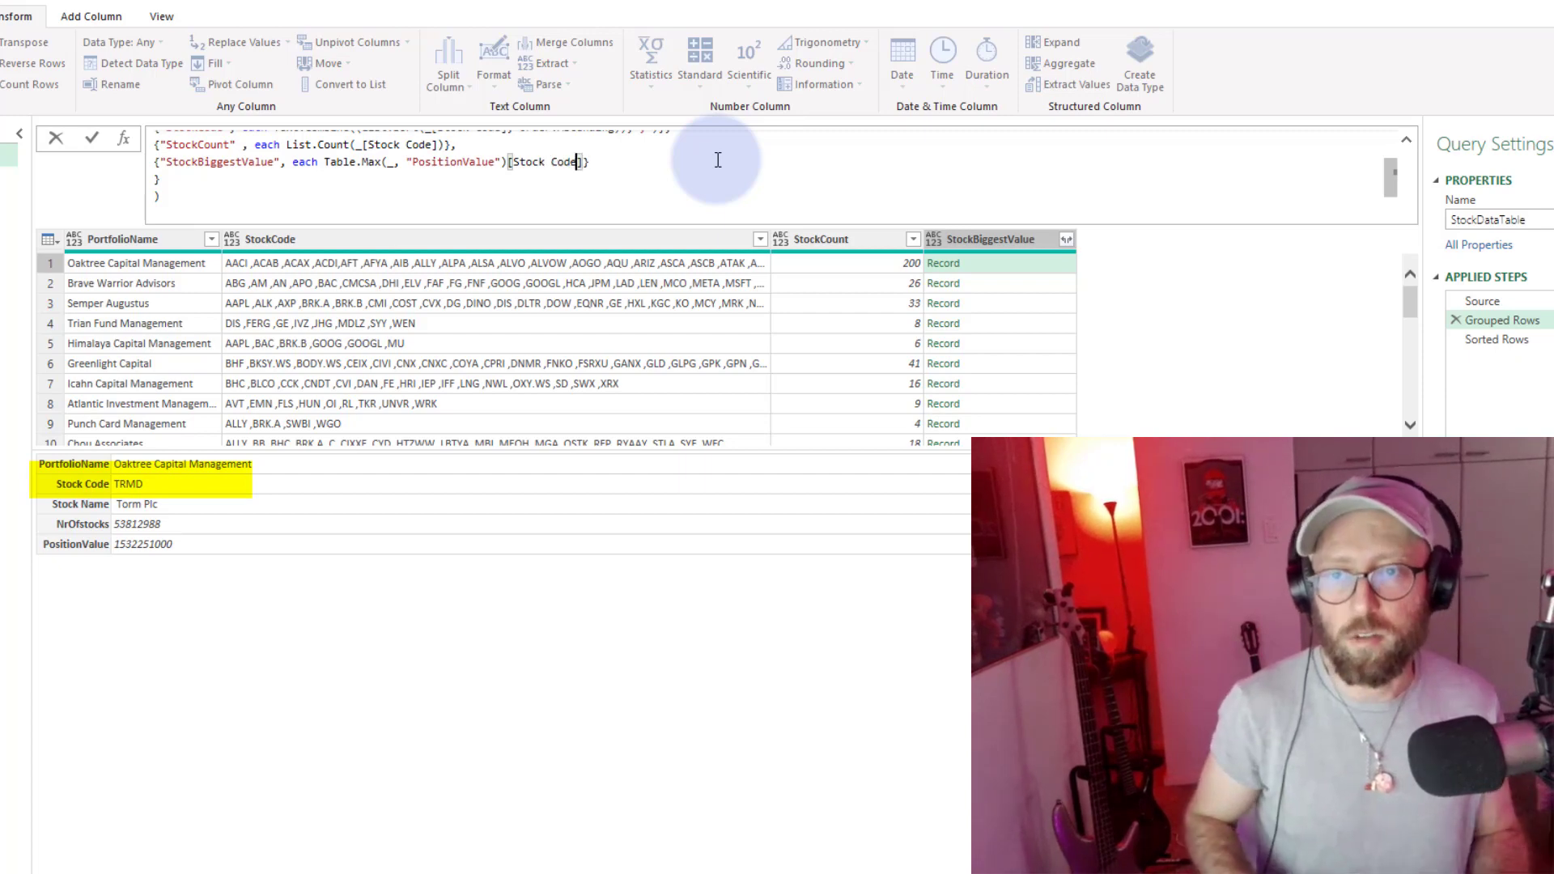
key(Return)
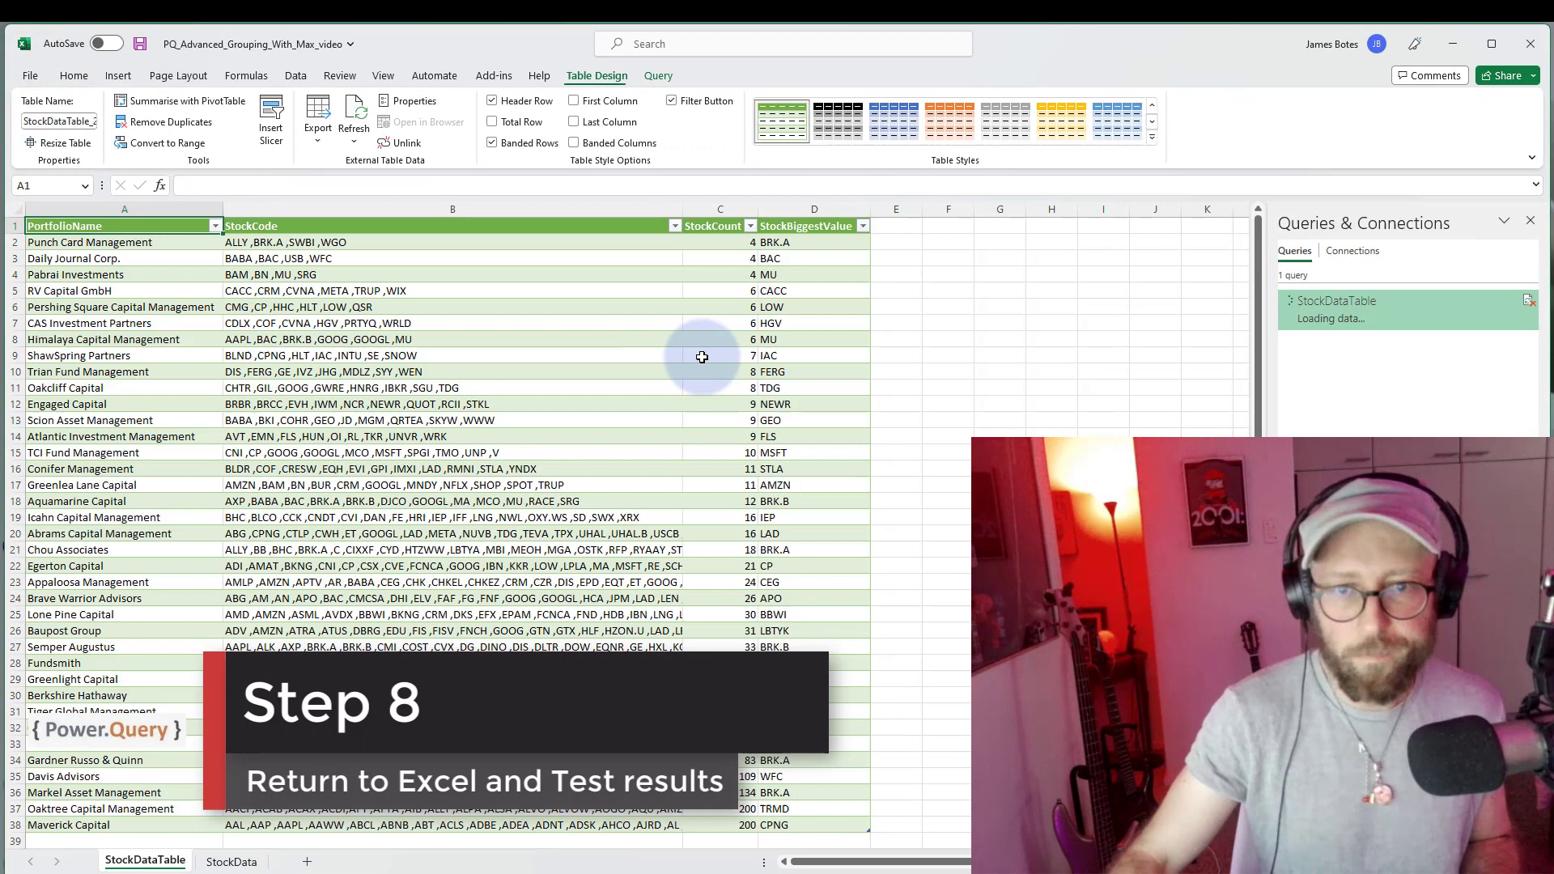
In Excel, examine the loaded StockDataTable results, including the Himalaya Capital Management stock codes and the Daily Journal Corp. row.
click(738, 368)
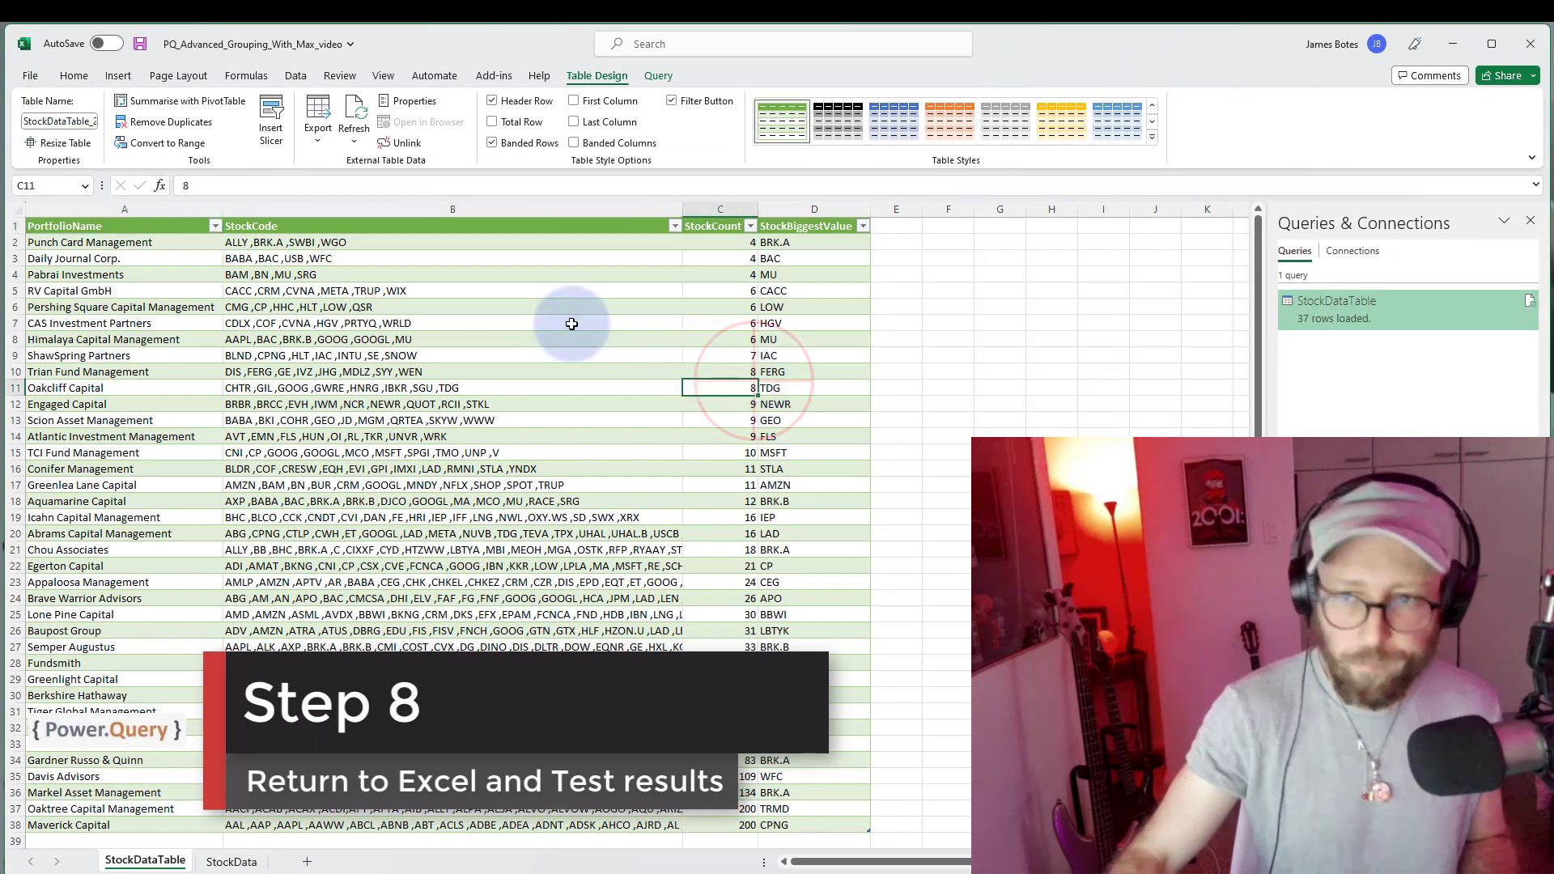
click(475, 324)
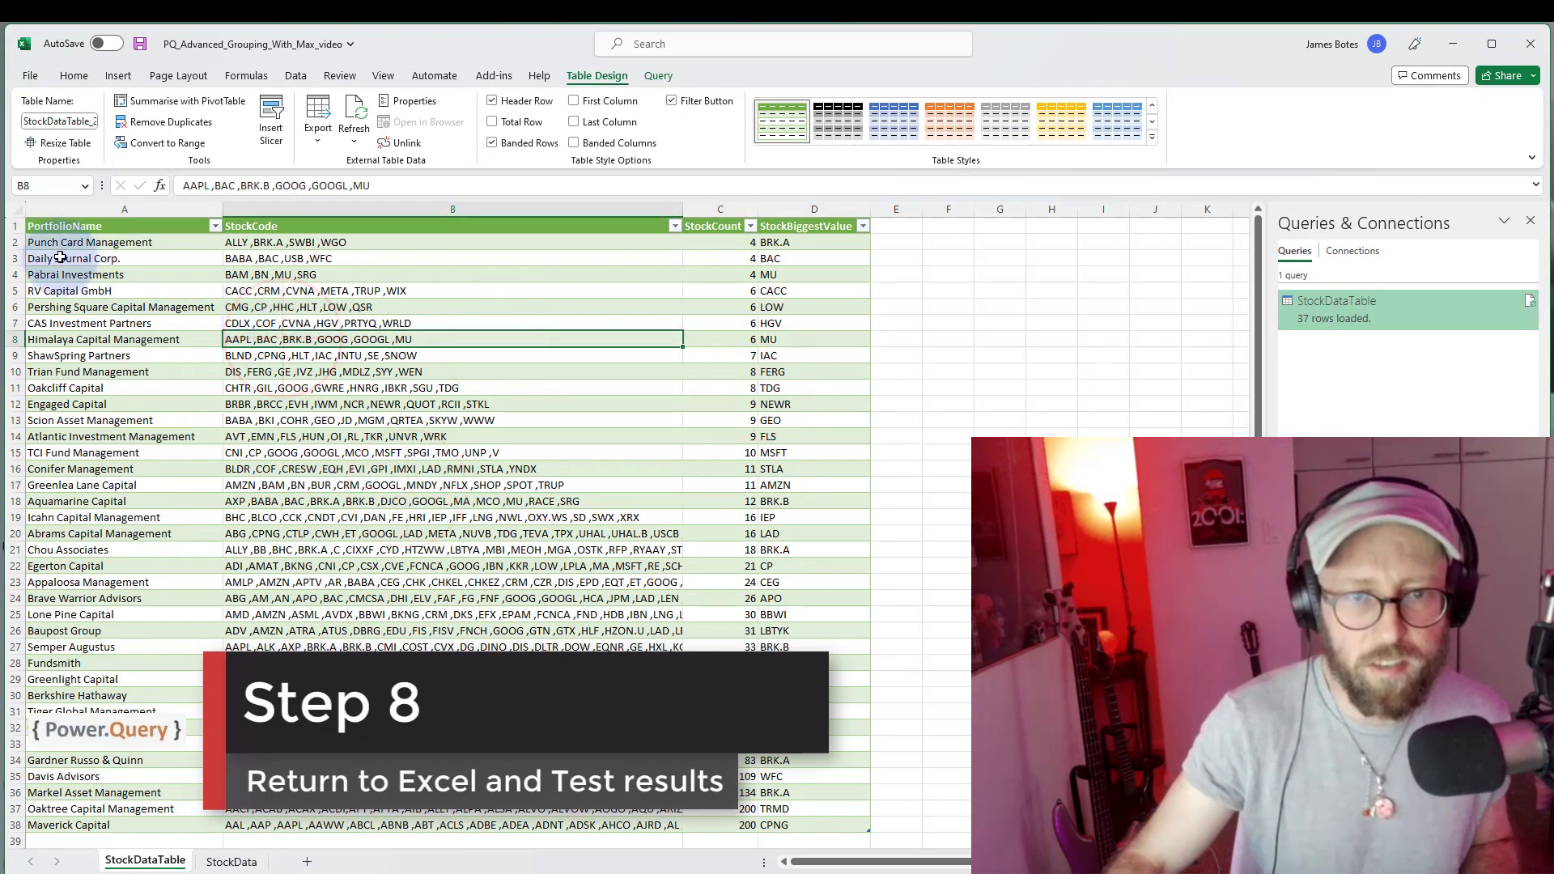
click(17, 256)
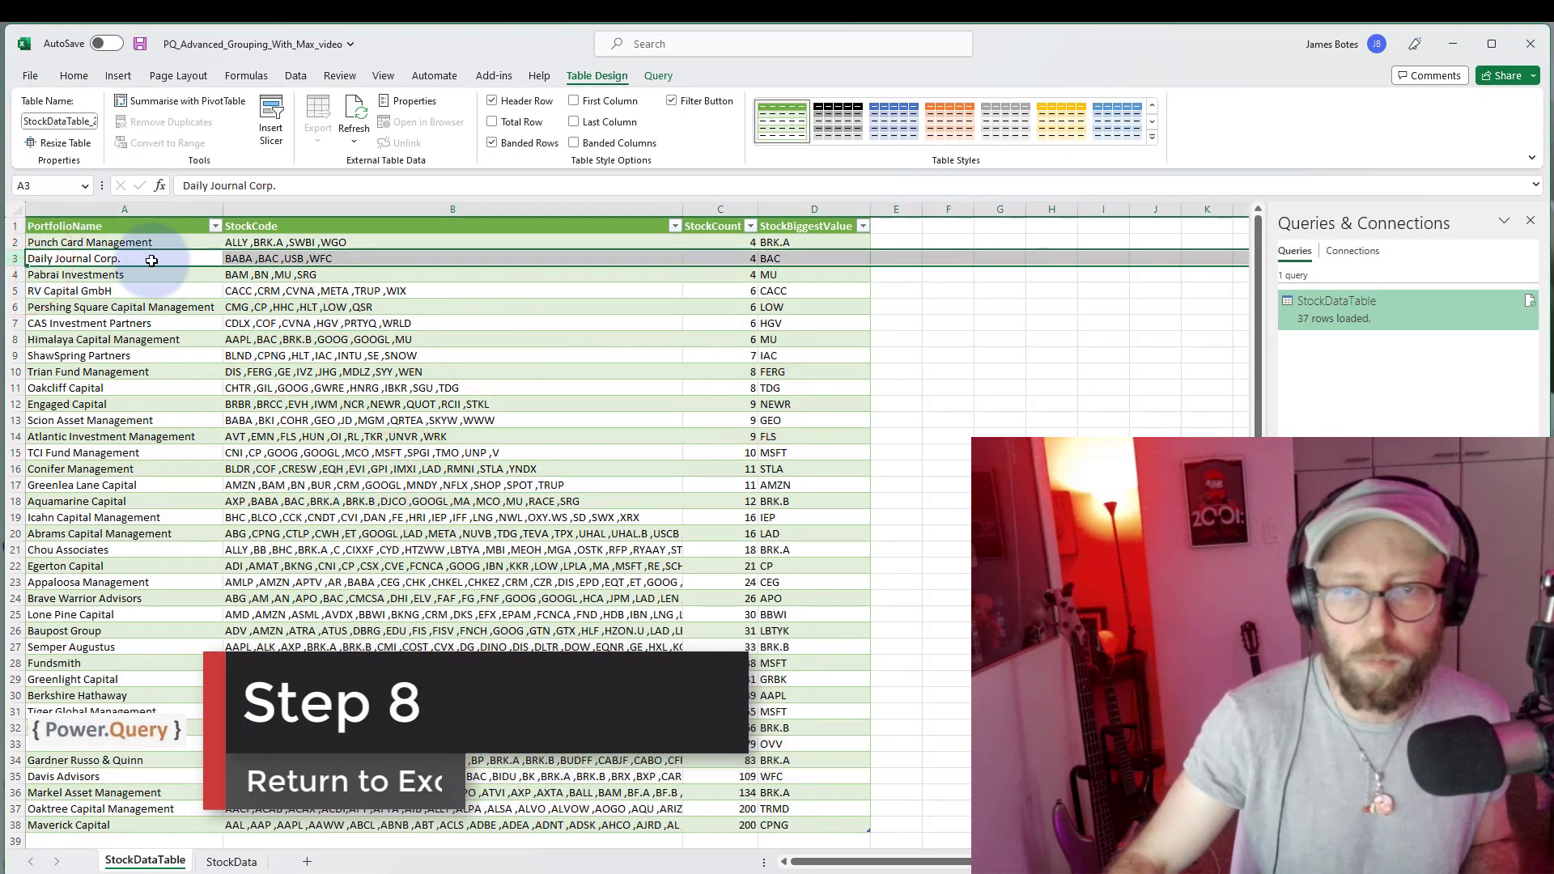
Filter the source table on the StockData sheet by PortfolioName to show only Daily Journal Corp.
click(797, 256)
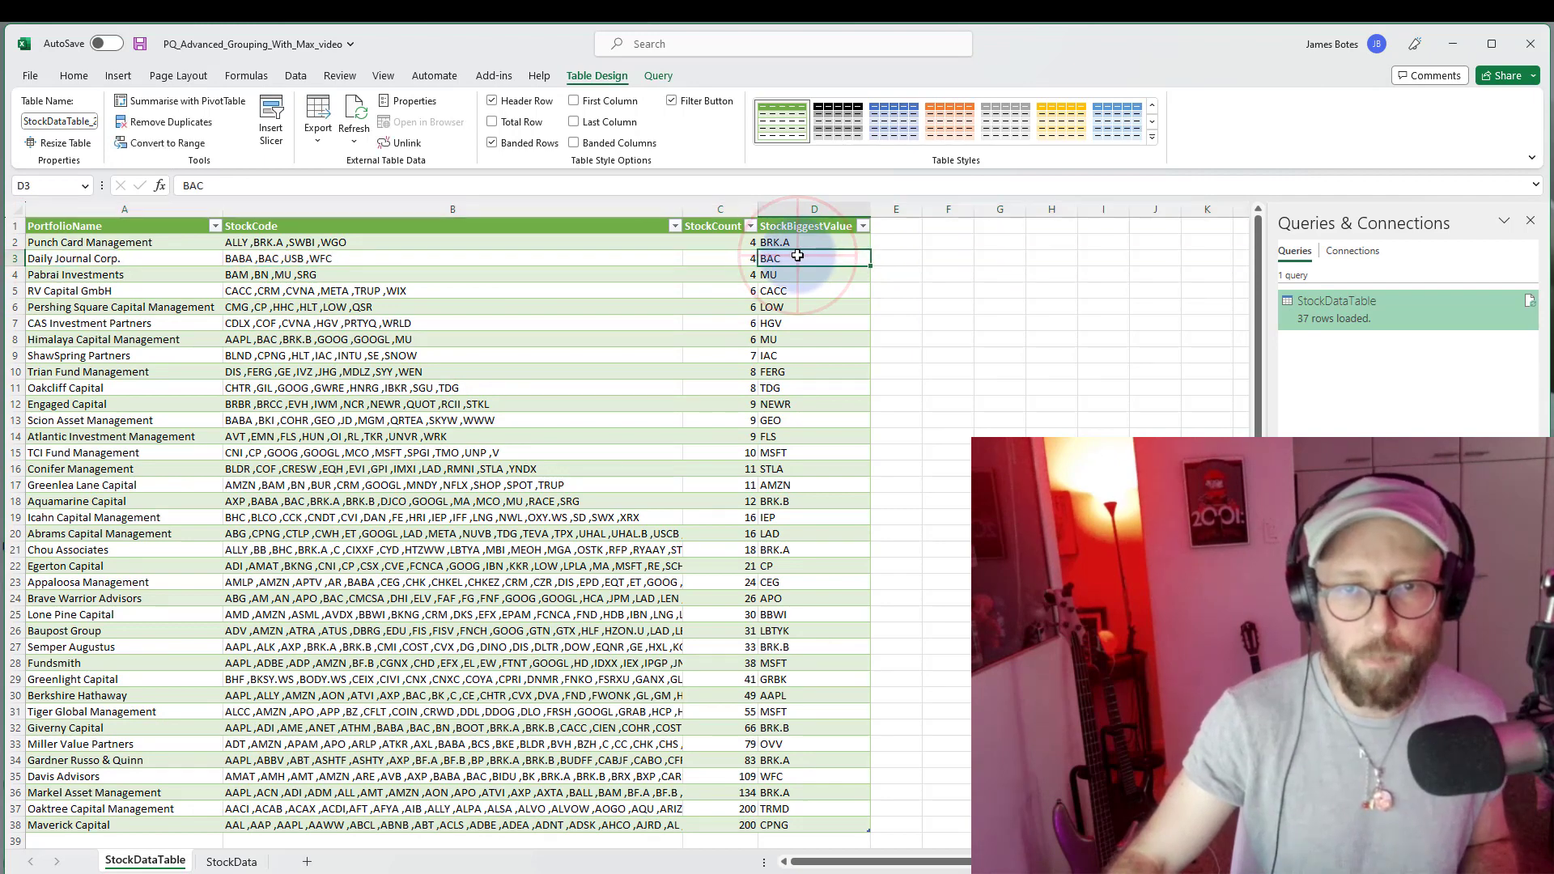
click(237, 861)
click(158, 240)
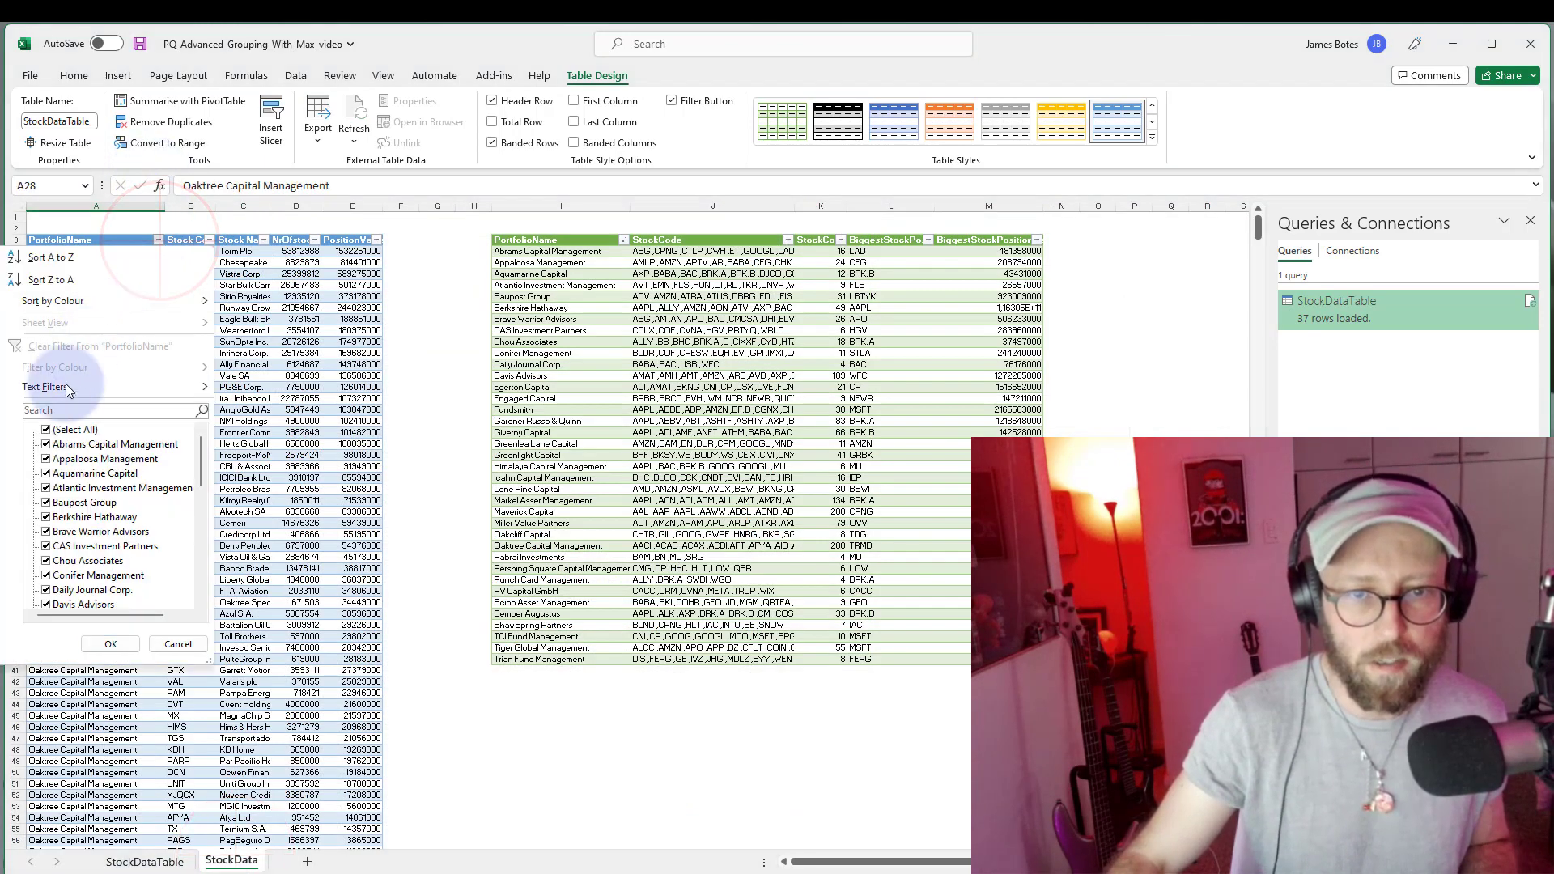
click(46, 429)
click(46, 589)
click(110, 643)
Compare the PositionValue figures of the filtered Daily Journal Corp. holdings to check which stock is its biggest position.
click(161, 309)
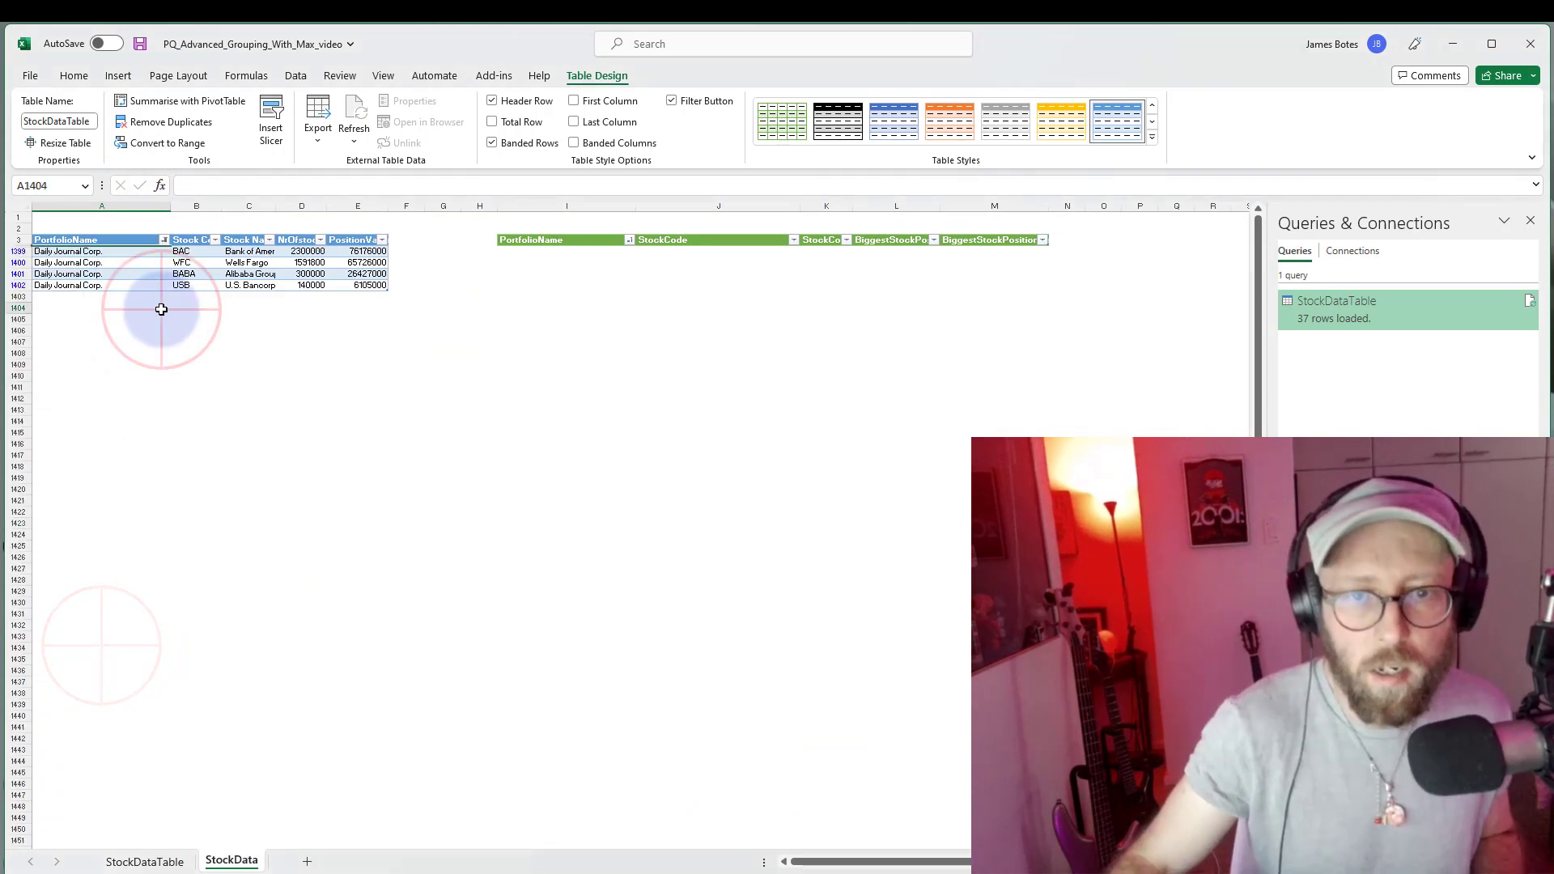
drag(357, 251, 357, 285)
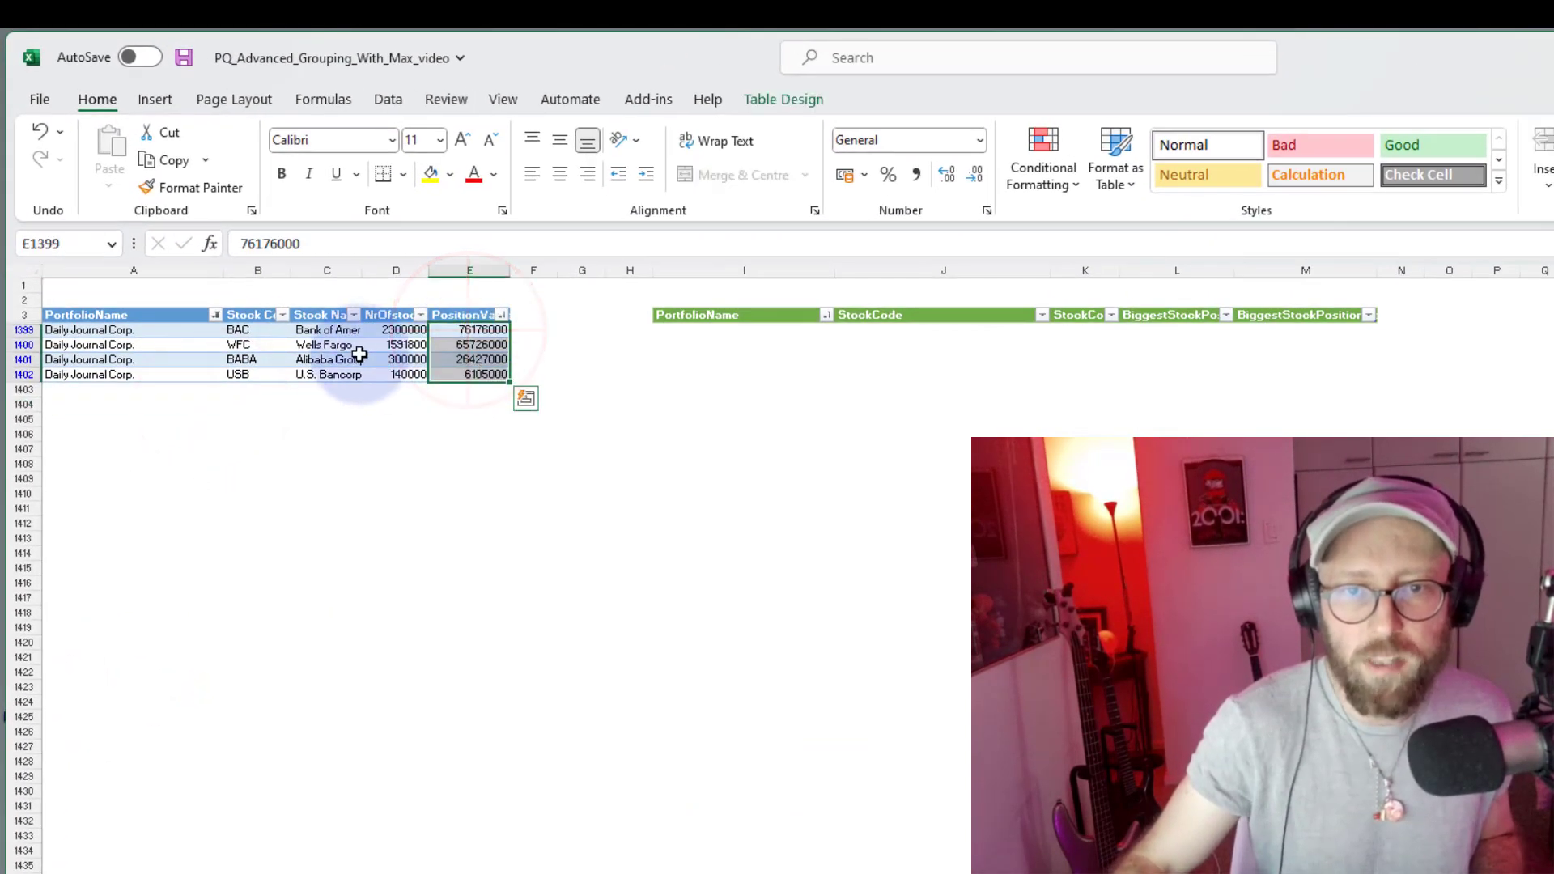
drag(476, 328, 481, 373)
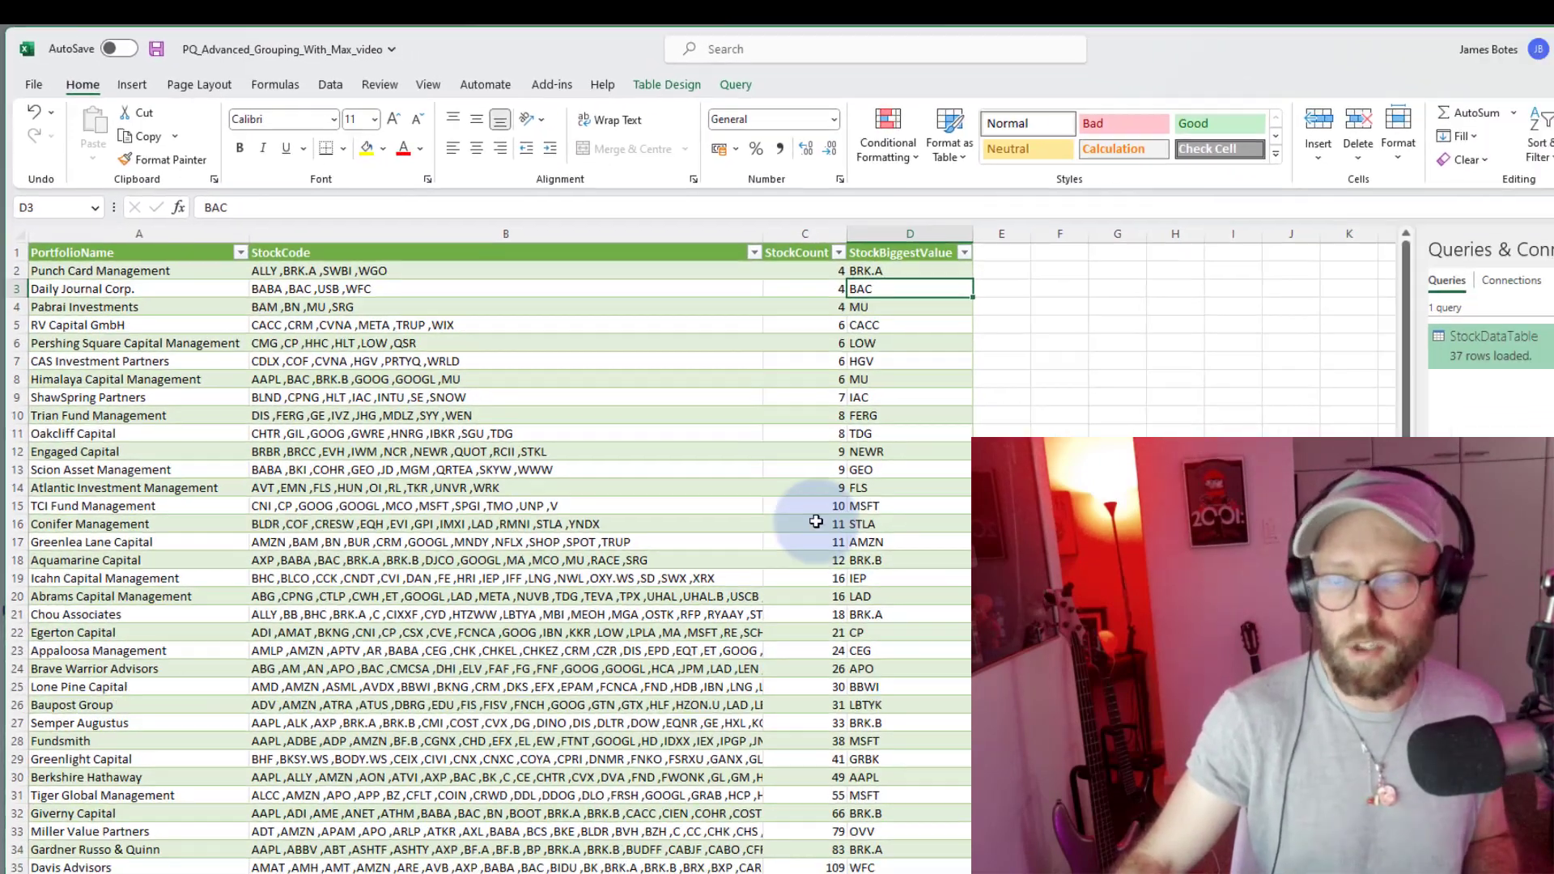
Return to the StockDataTable sheet and review the StockBiggestValue entries for several portfolios, including Himalaya Capital Management and Chou Associates.
click(896, 380)
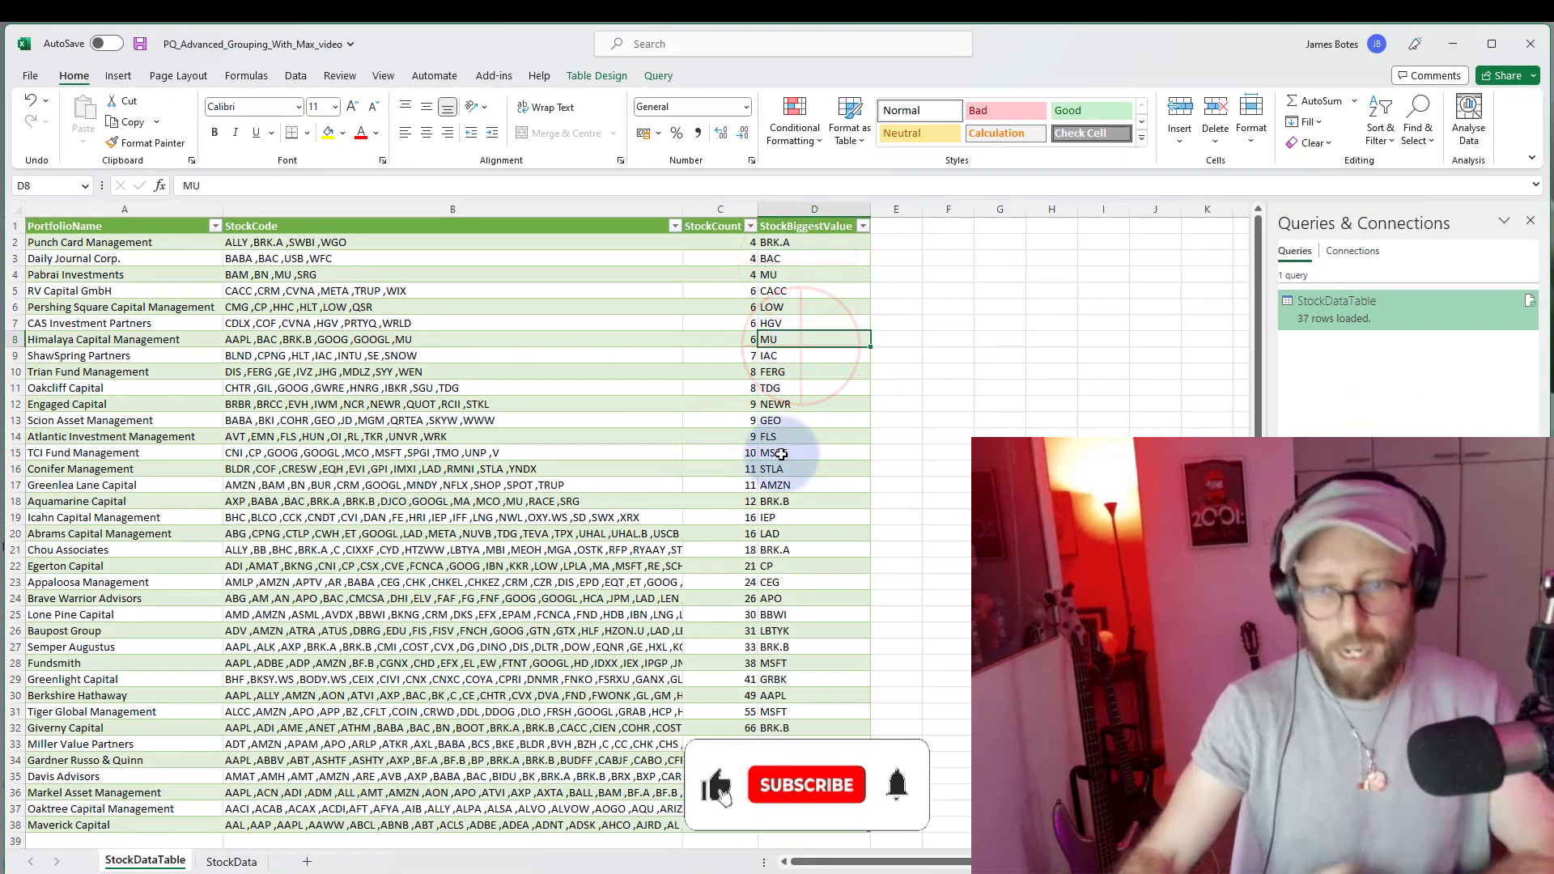
click(789, 549)
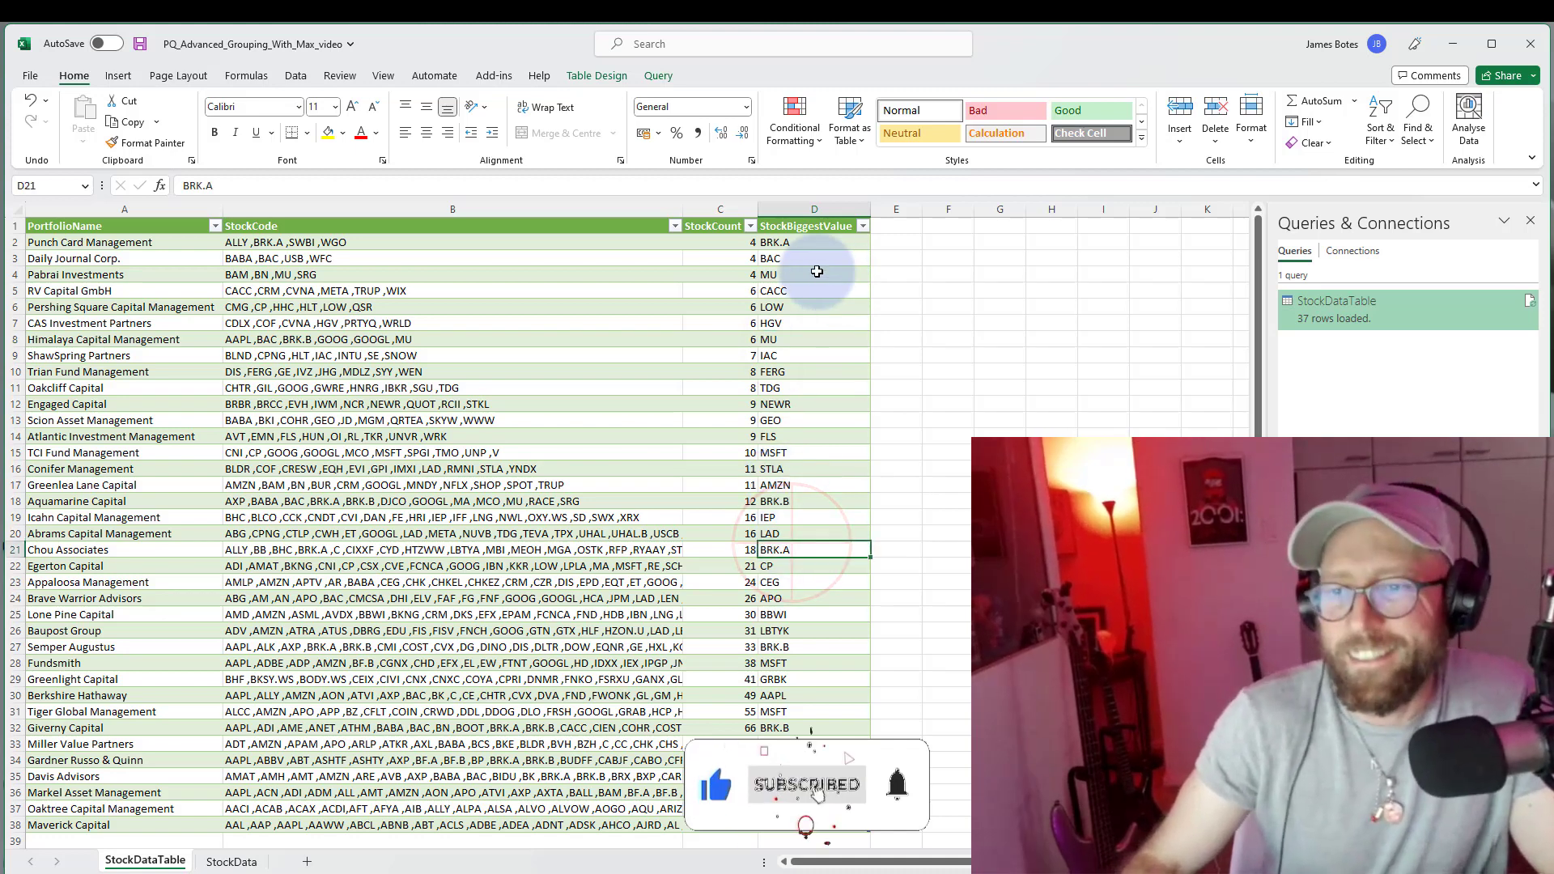
click(805, 355)
click(805, 436)
click(818, 314)
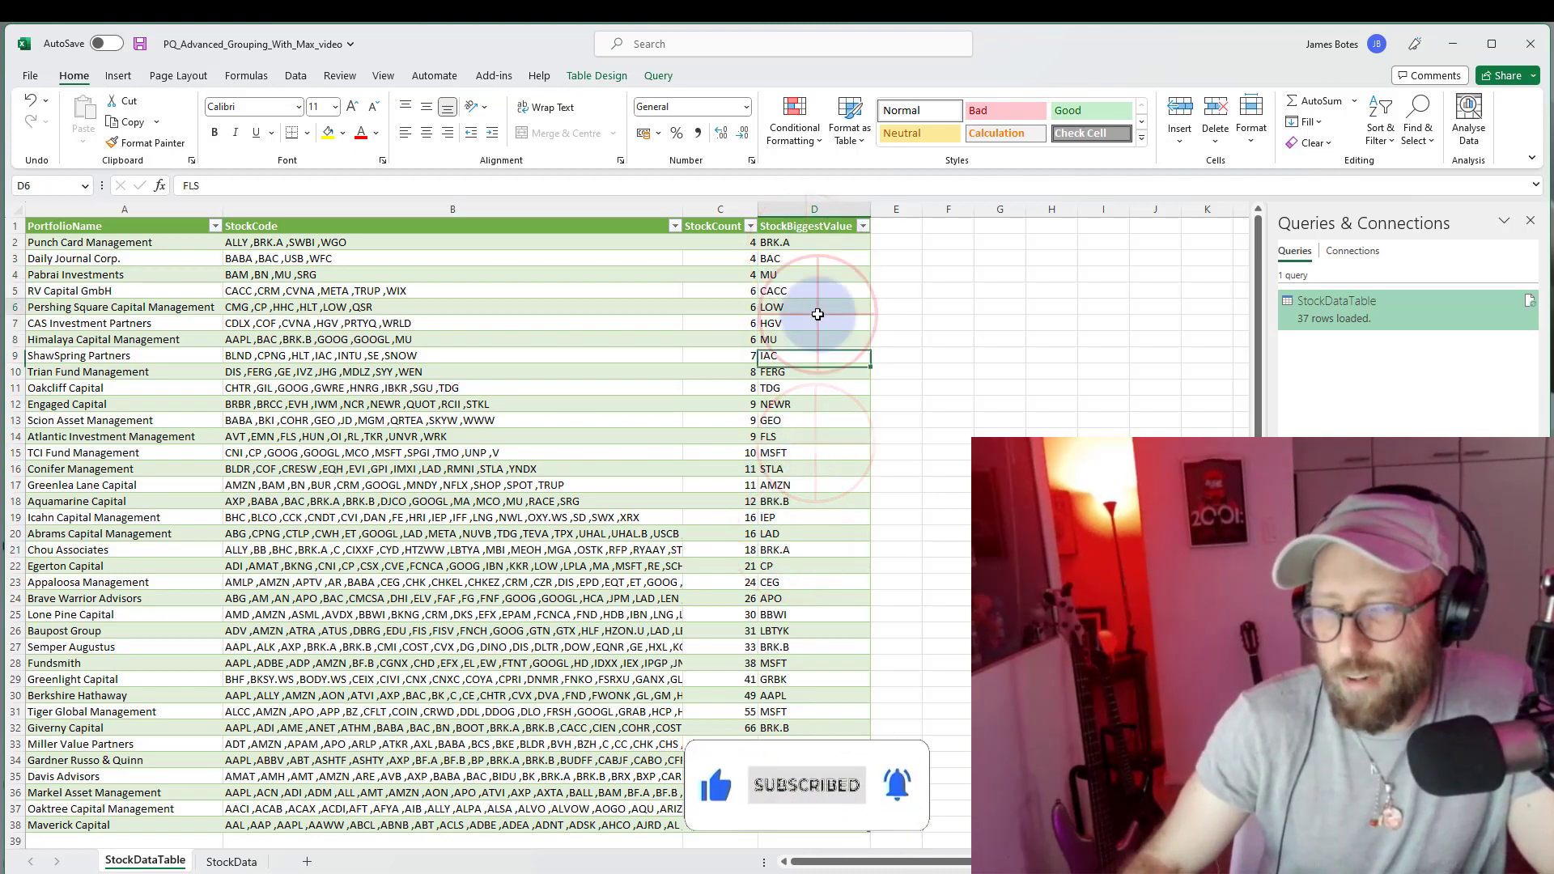
drag(818, 314, 815, 418)
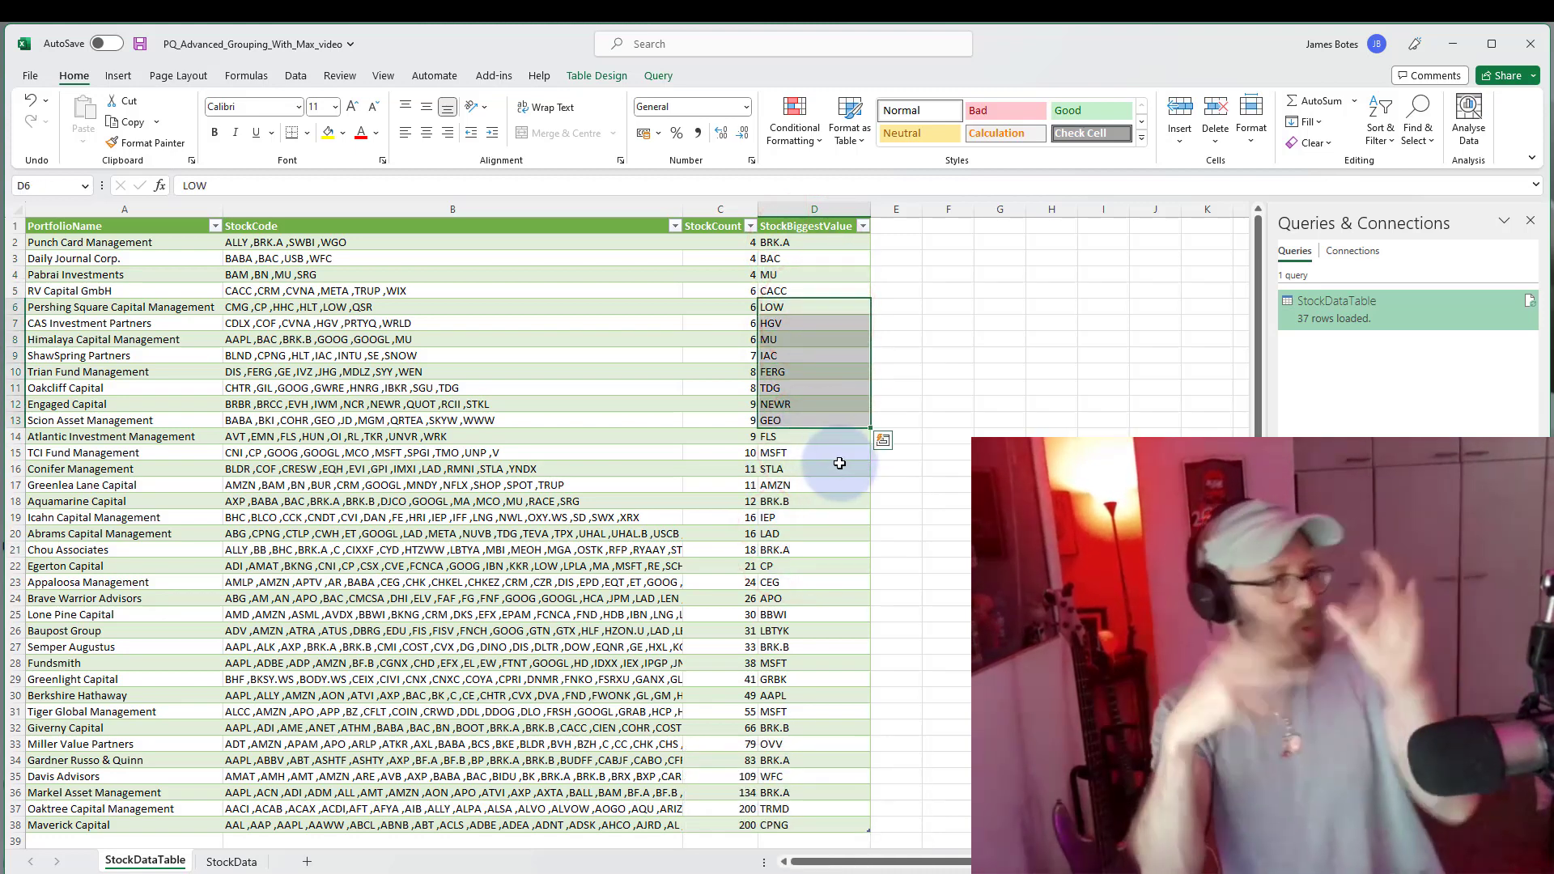